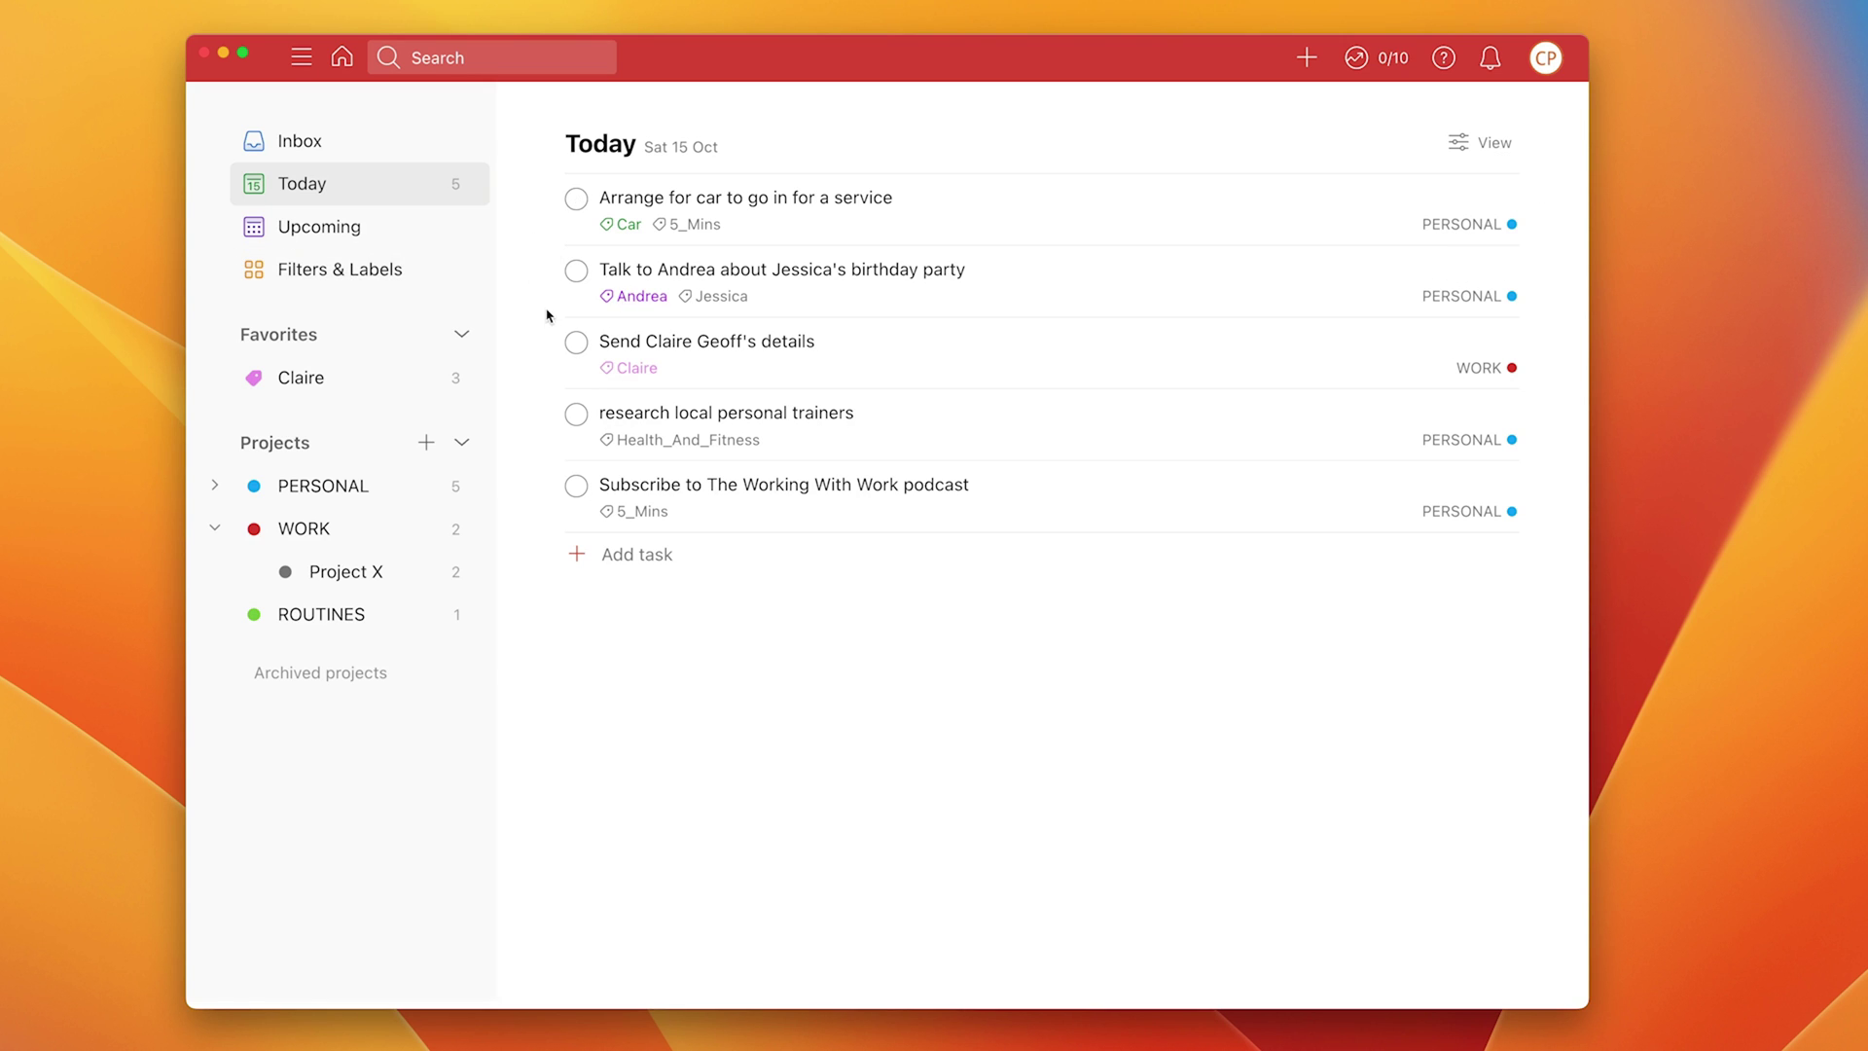
Drag the details-sending task above the birthday-party task, and the podcast task above the personal-trainers task
drag(545, 342, 597, 329)
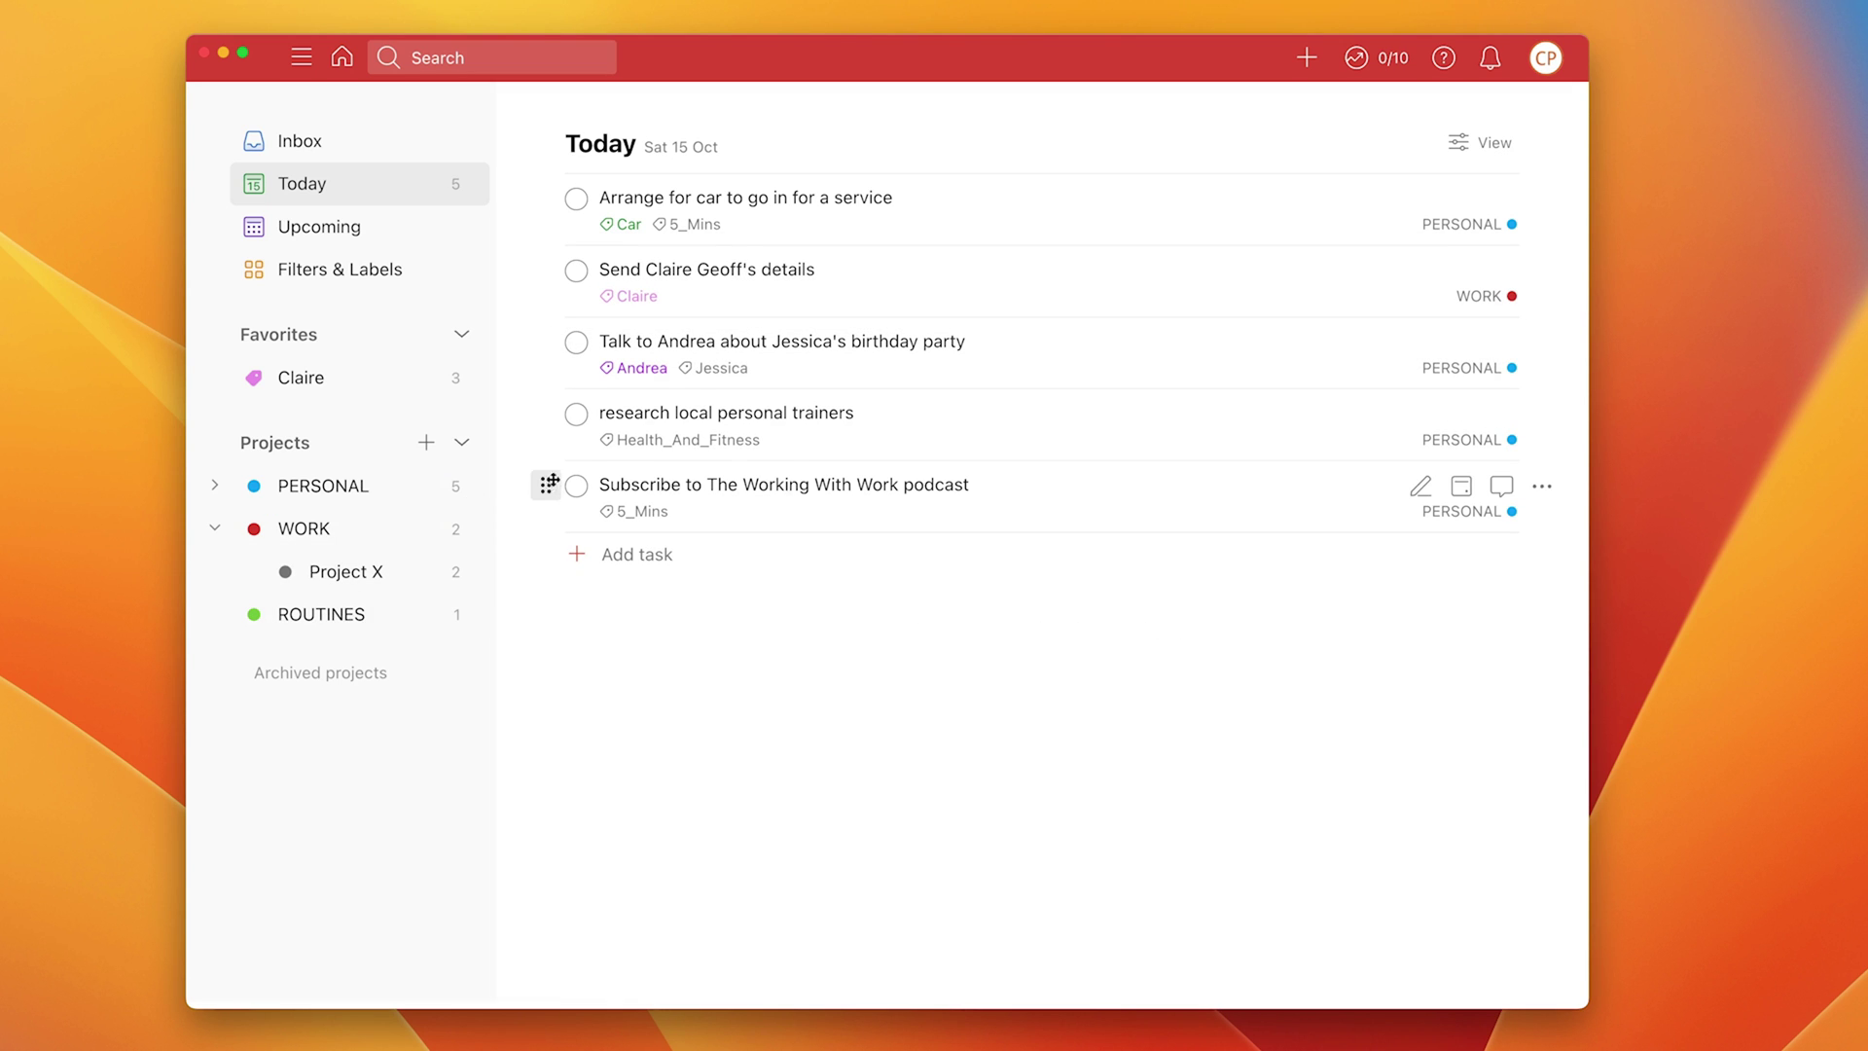
drag(549, 484, 551, 408)
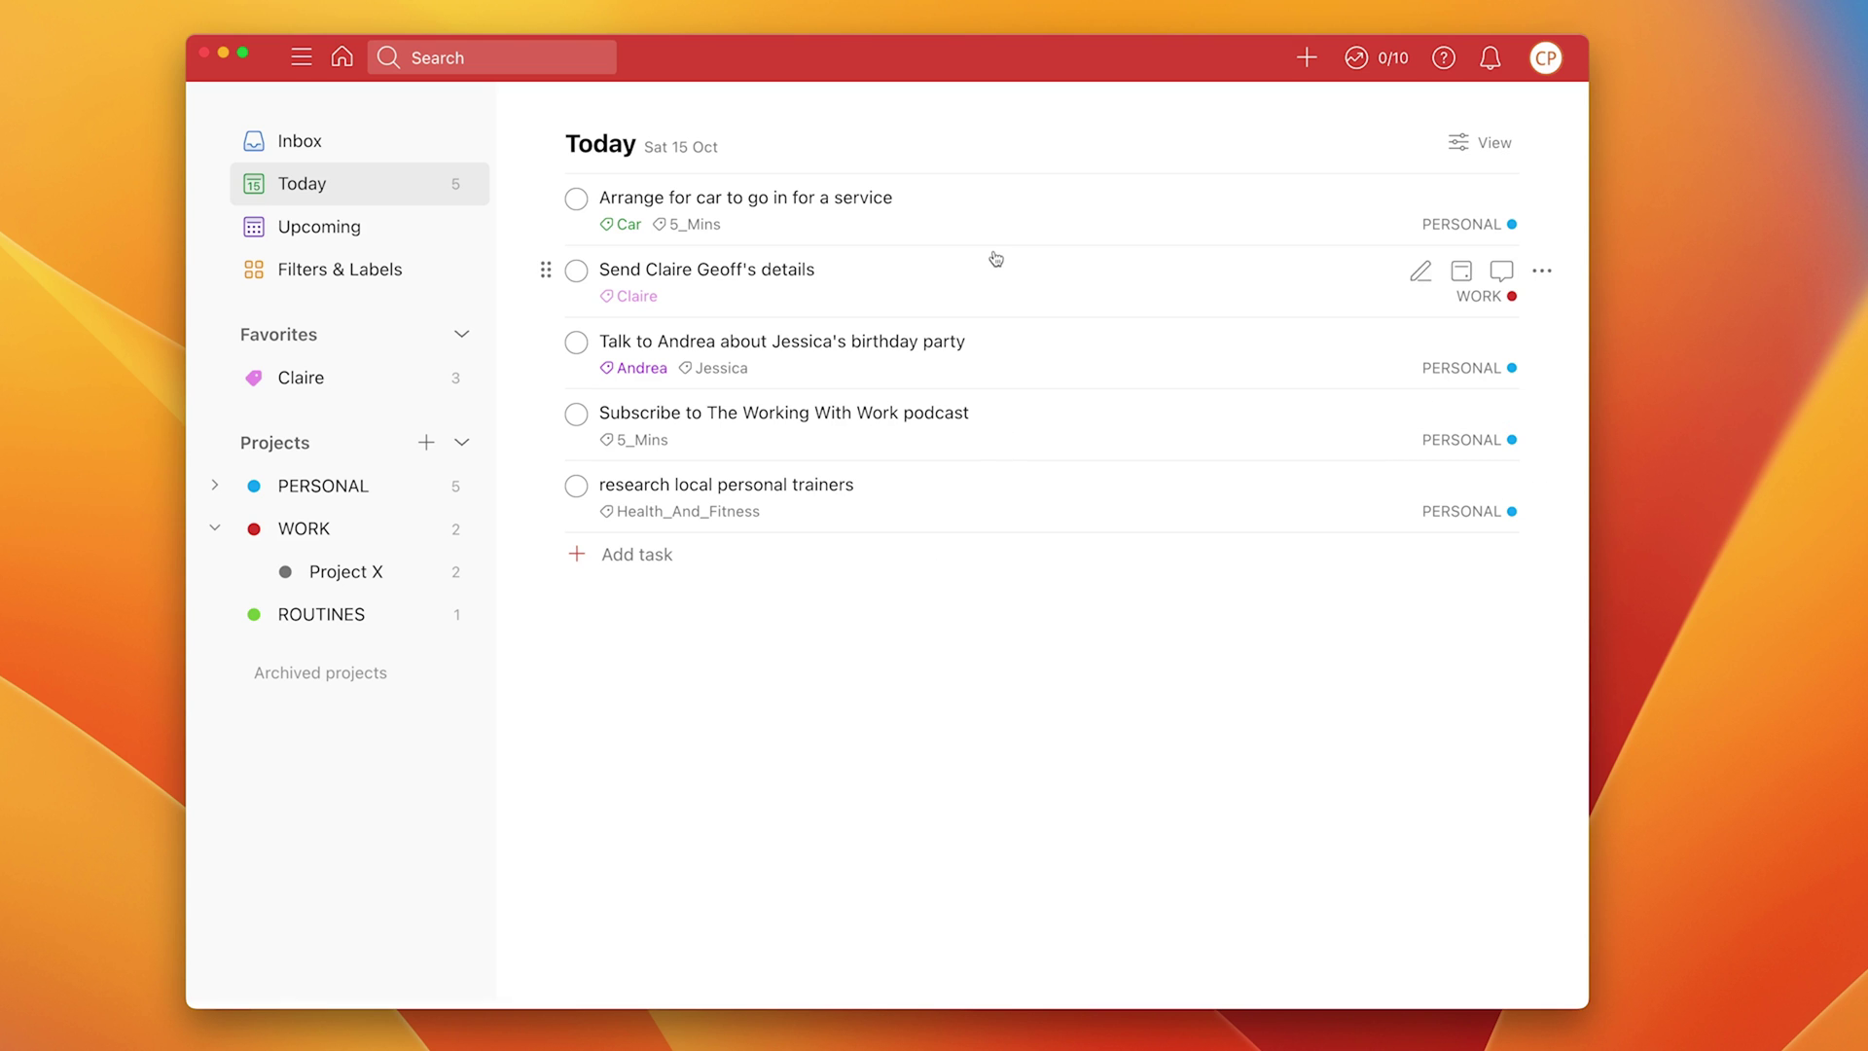
click(998, 194)
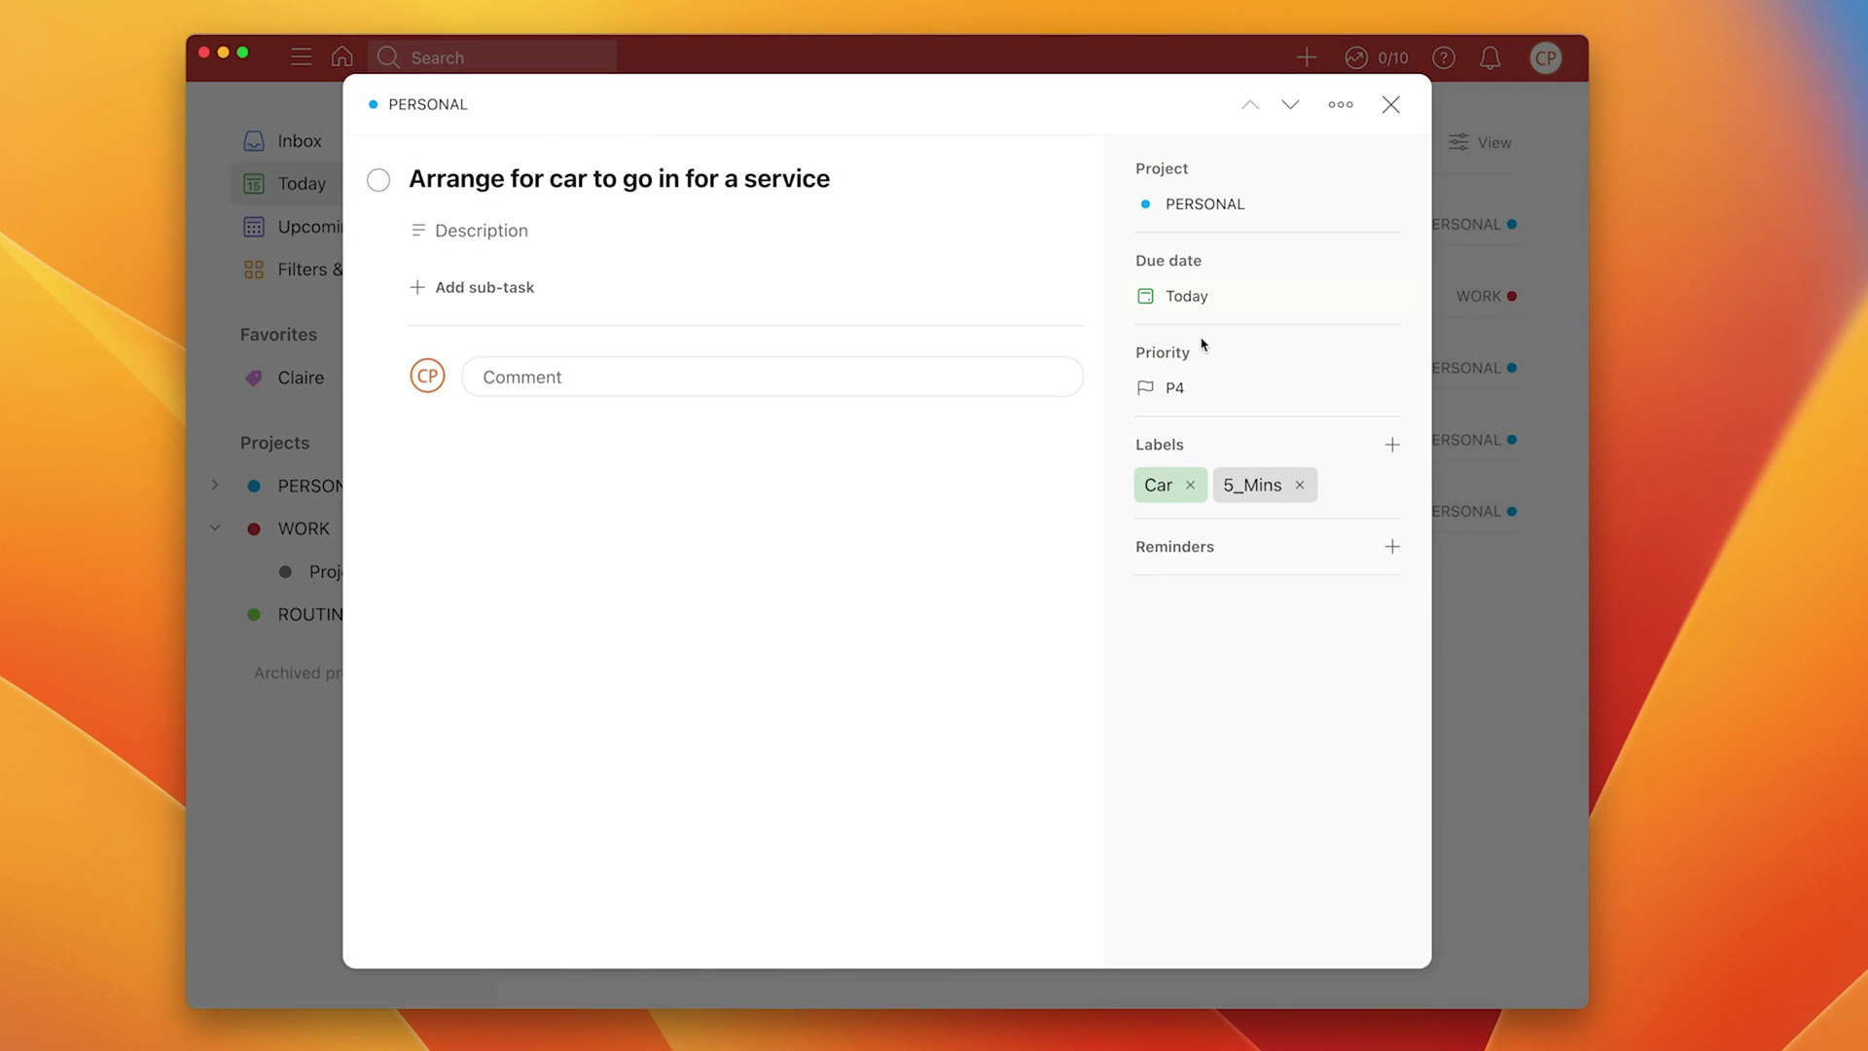
click(1218, 396)
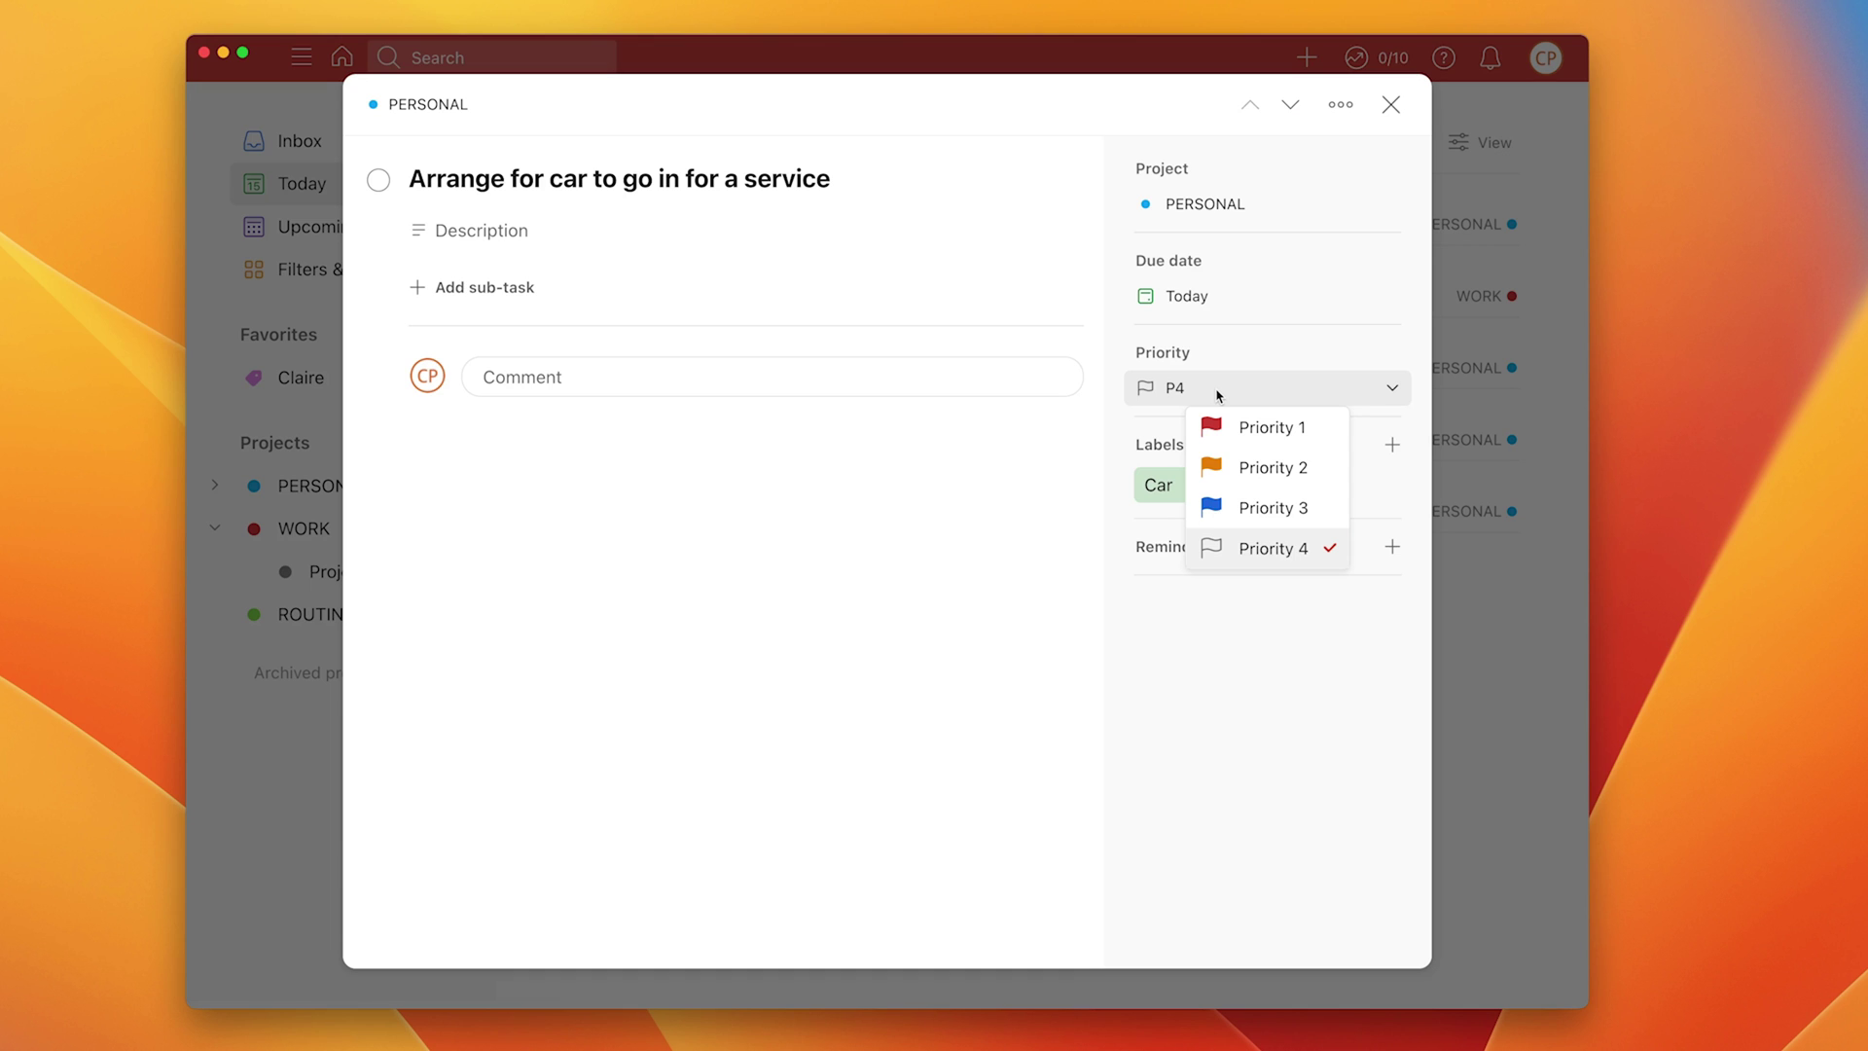
click(1252, 664)
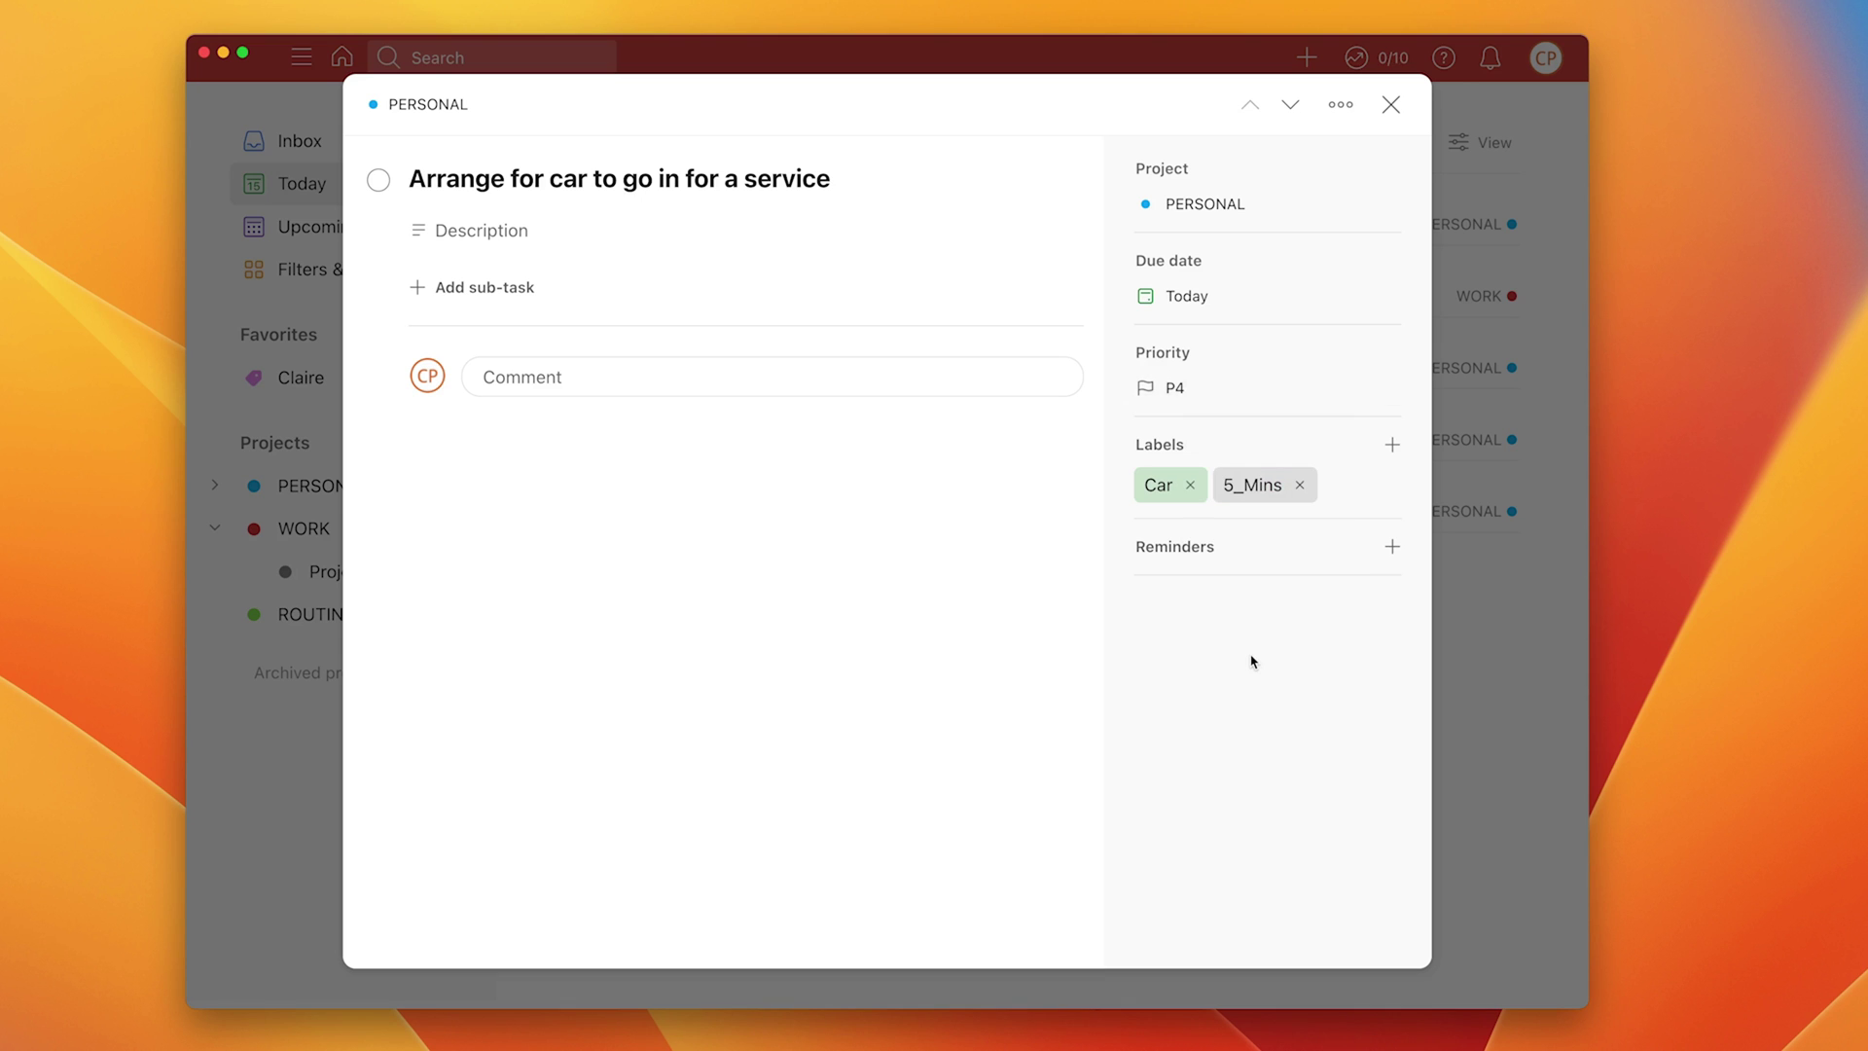
click(1391, 105)
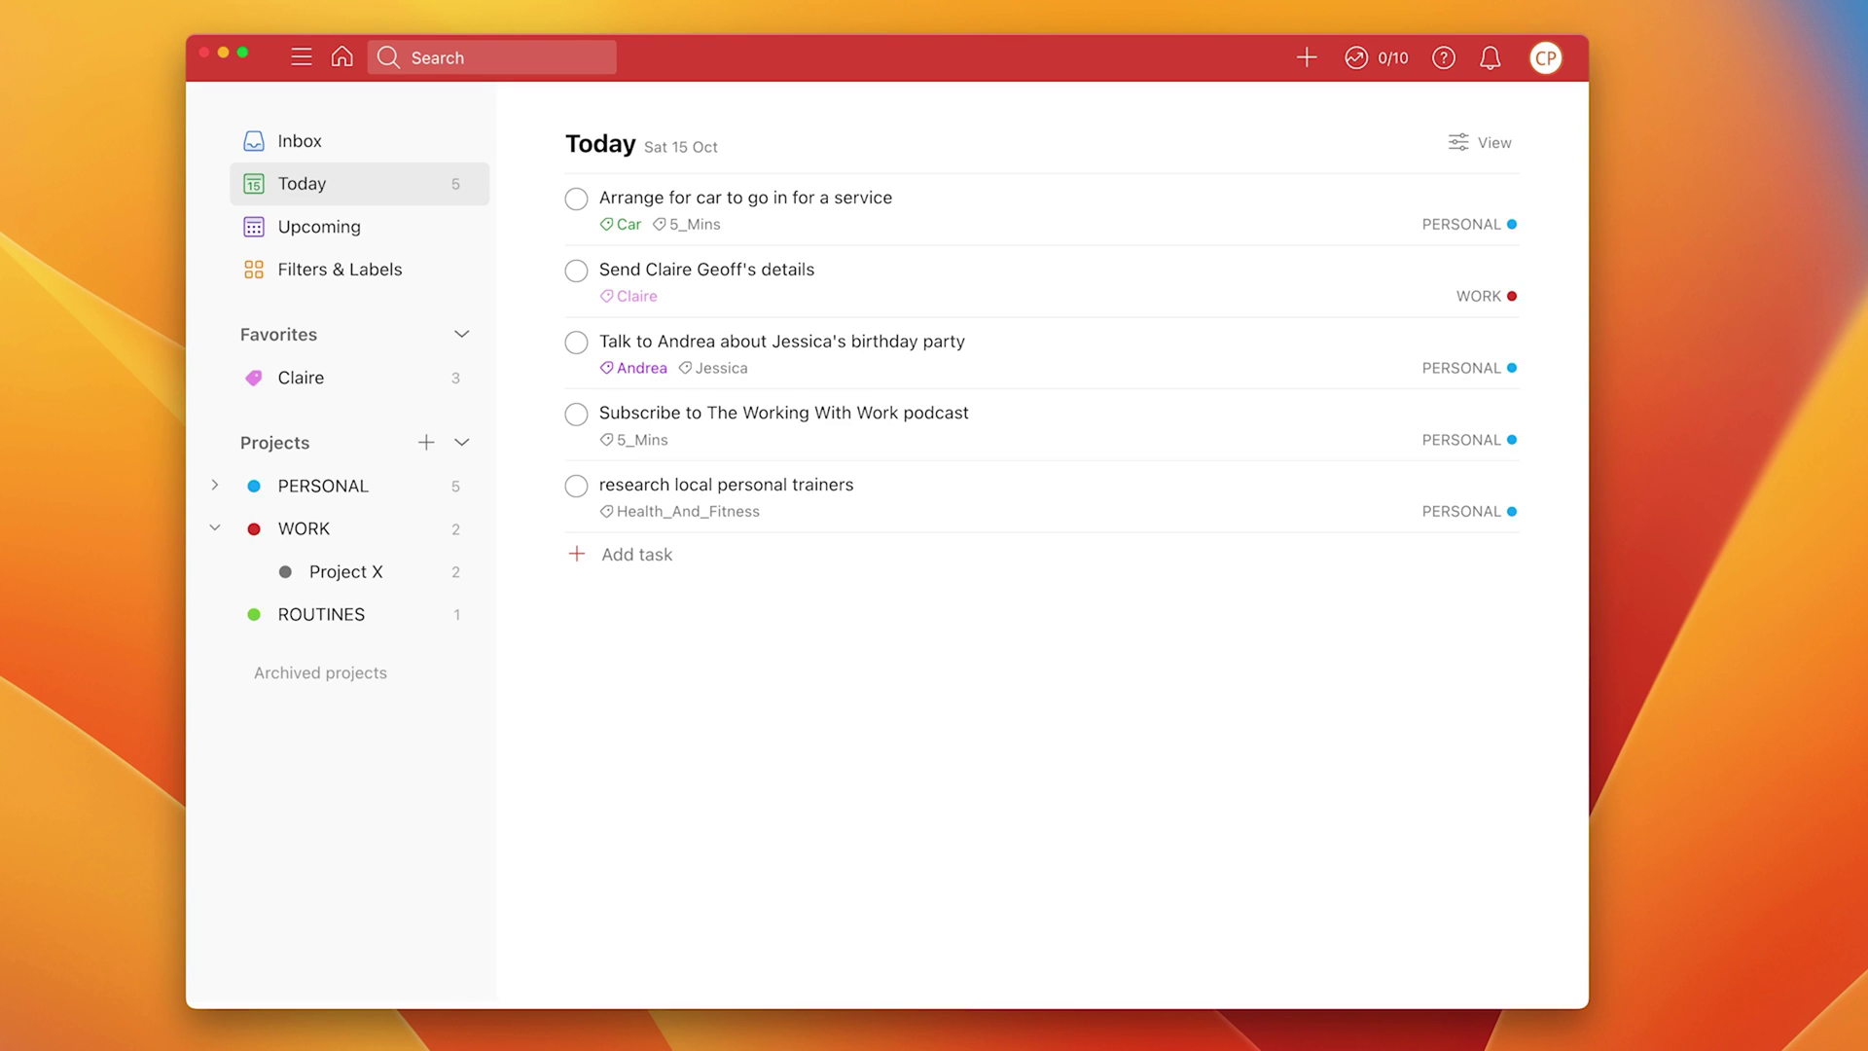
Open the details-sending task and try Priority 1, then Priority 2
click(1002, 284)
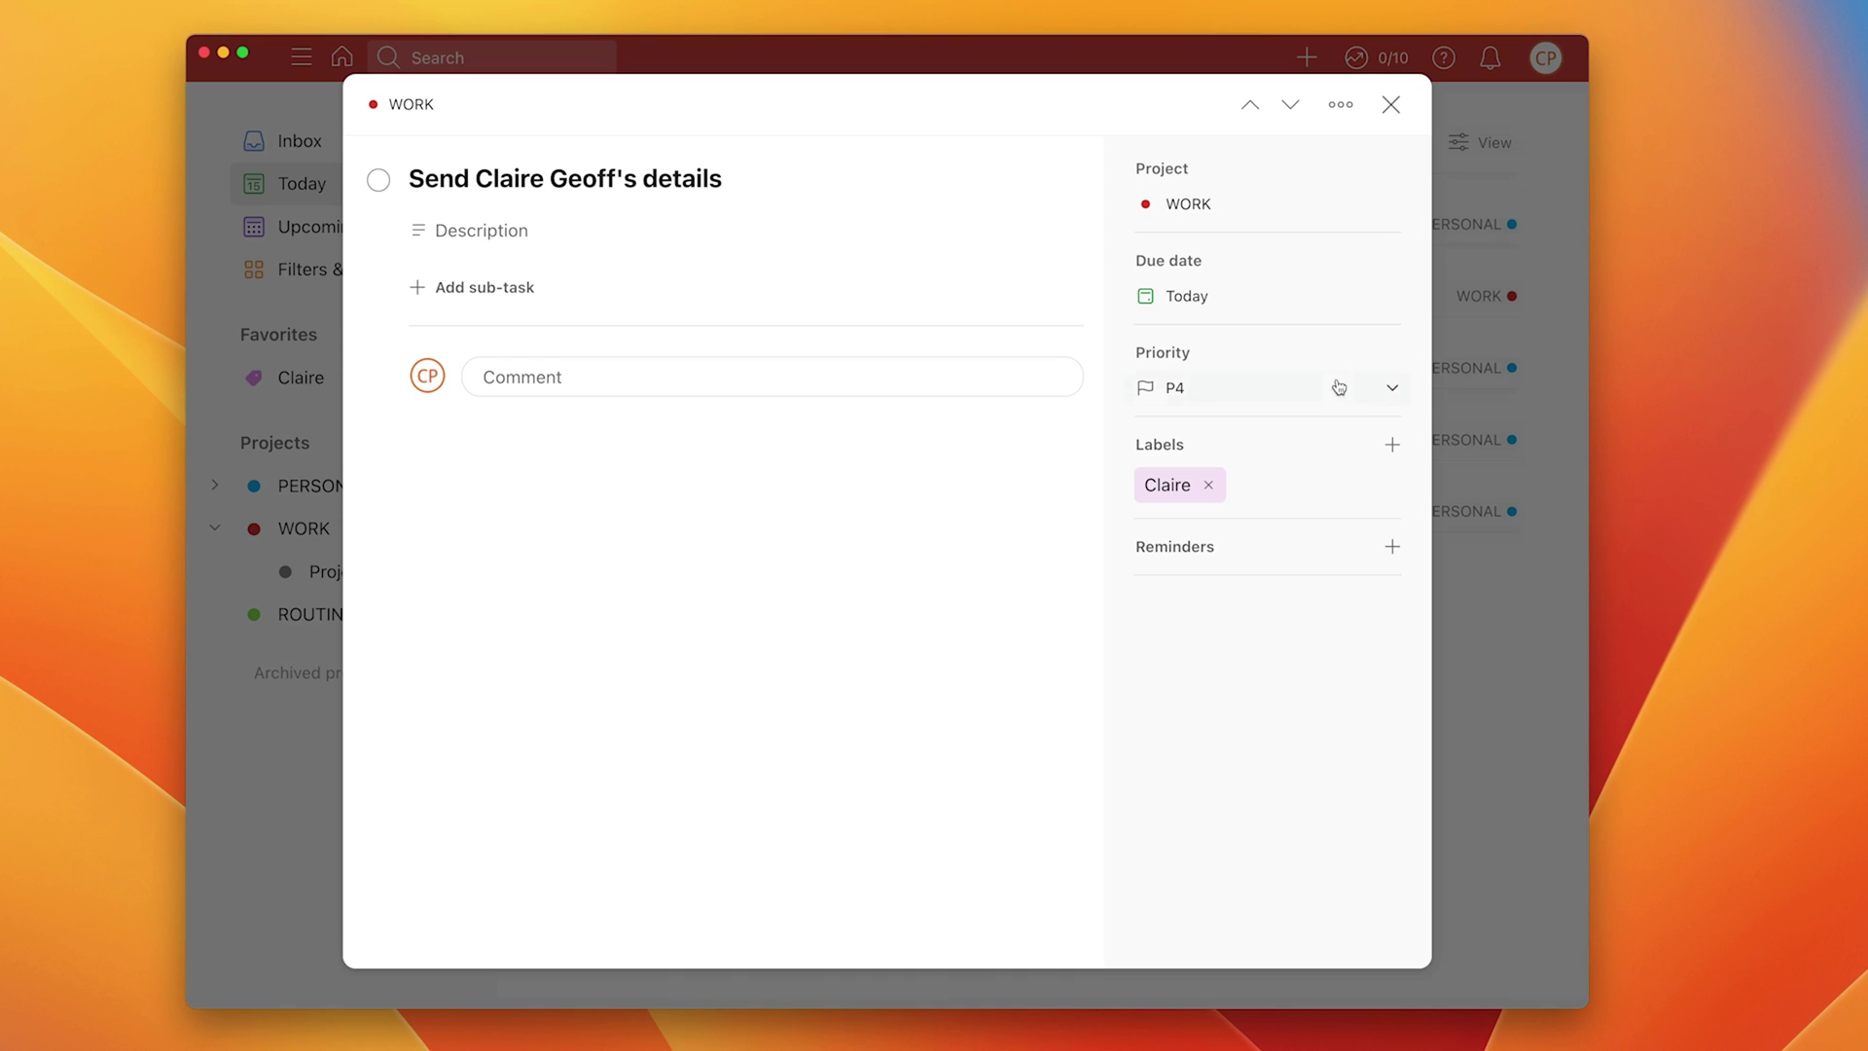
click(1382, 393)
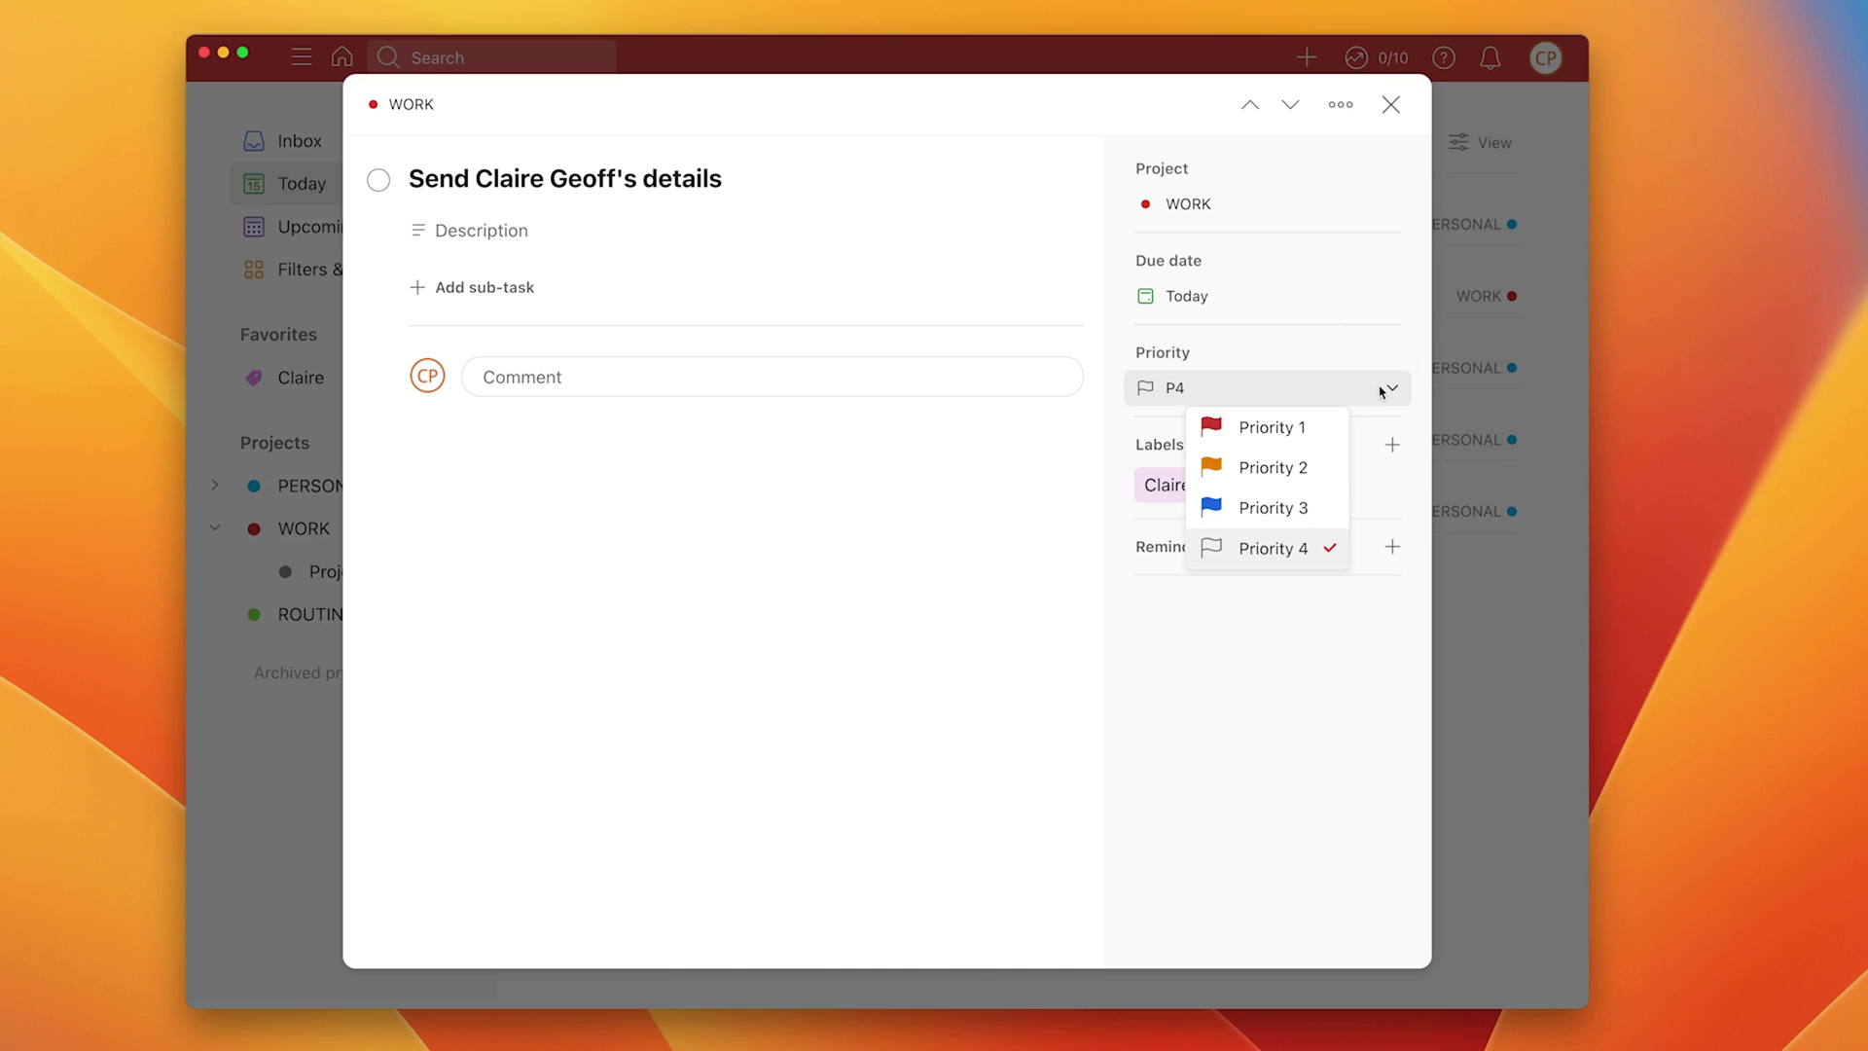
click(1297, 428)
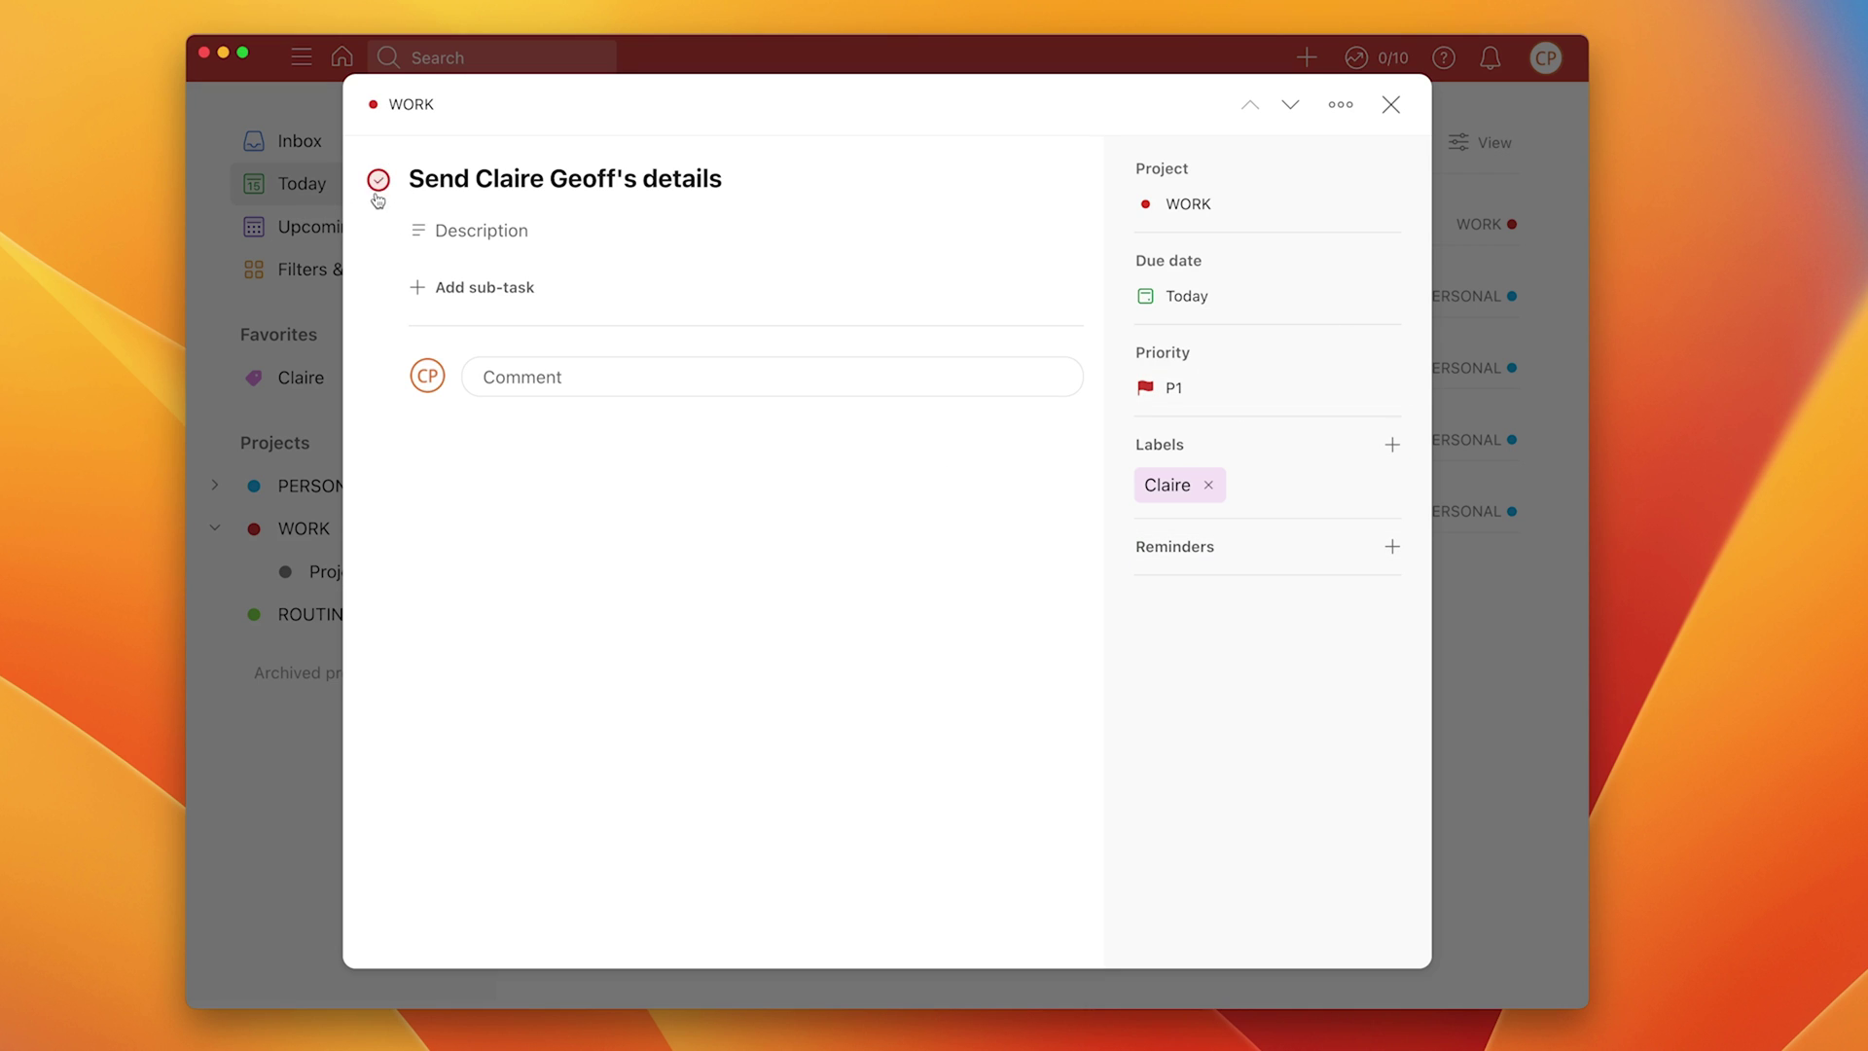
click(1397, 390)
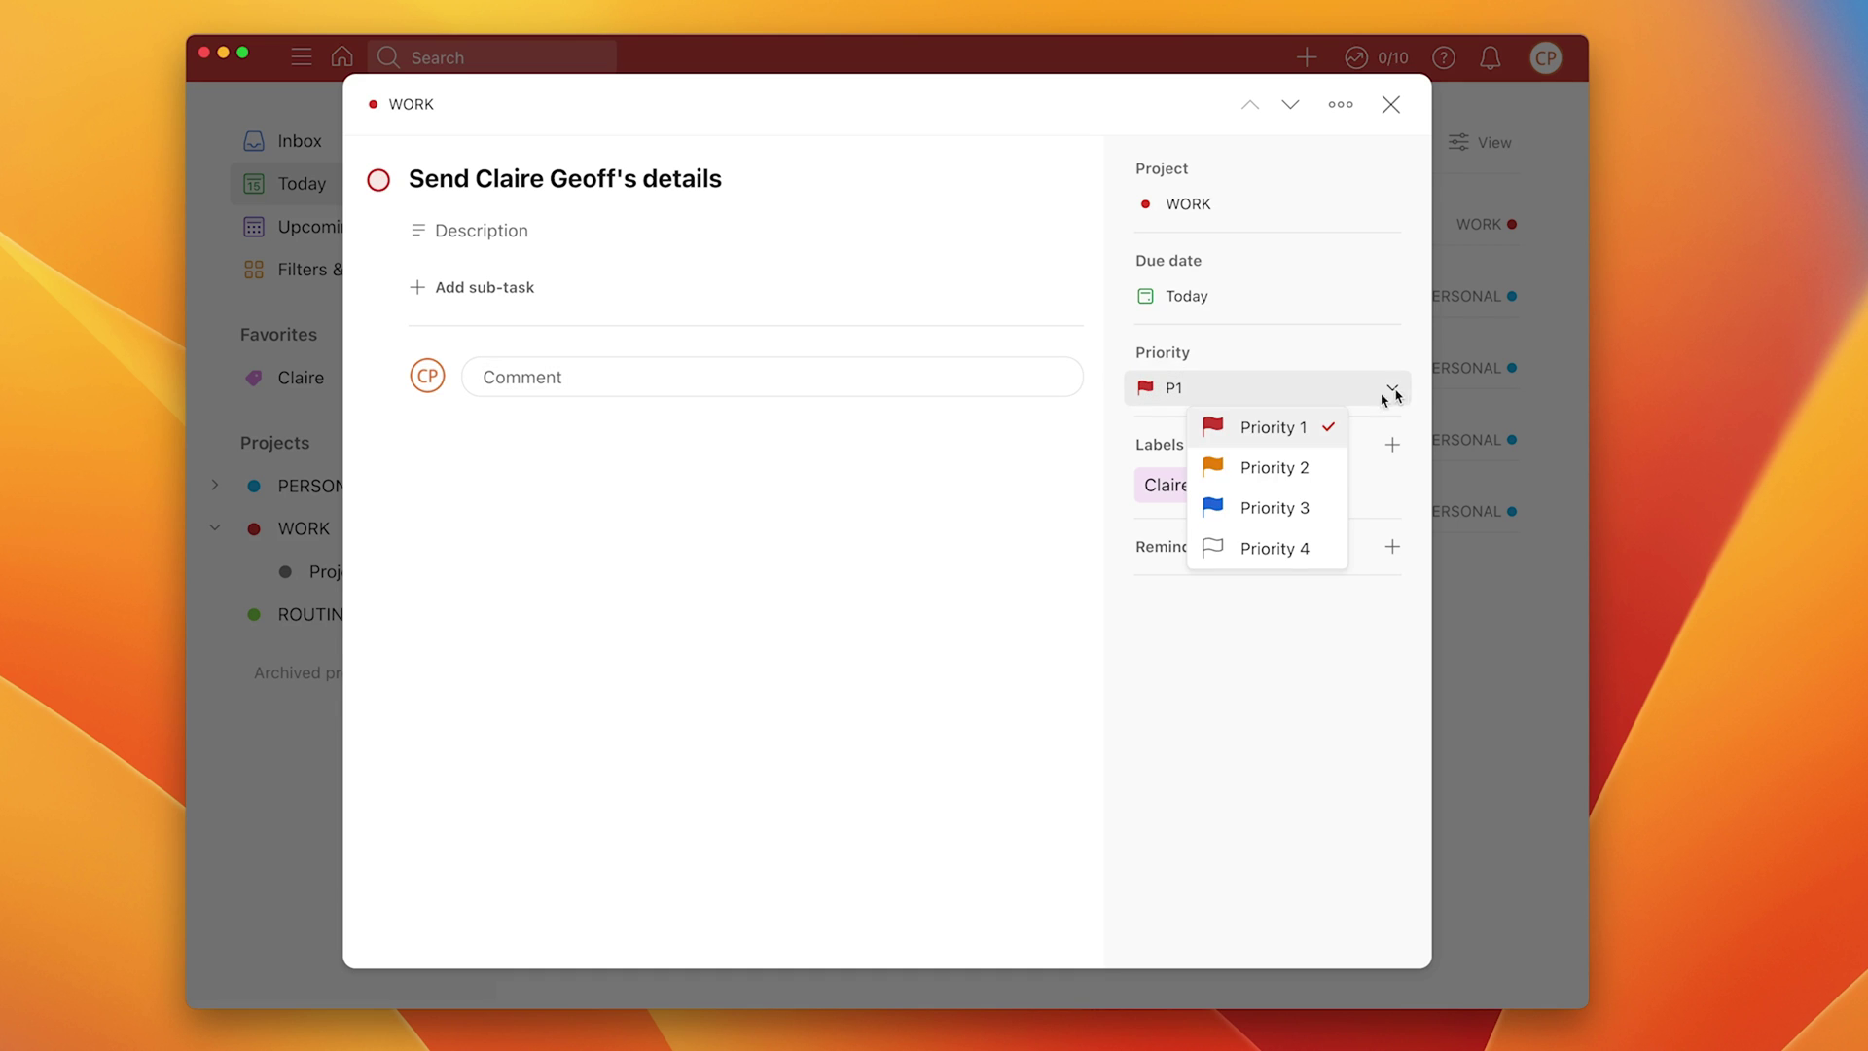
click(1316, 469)
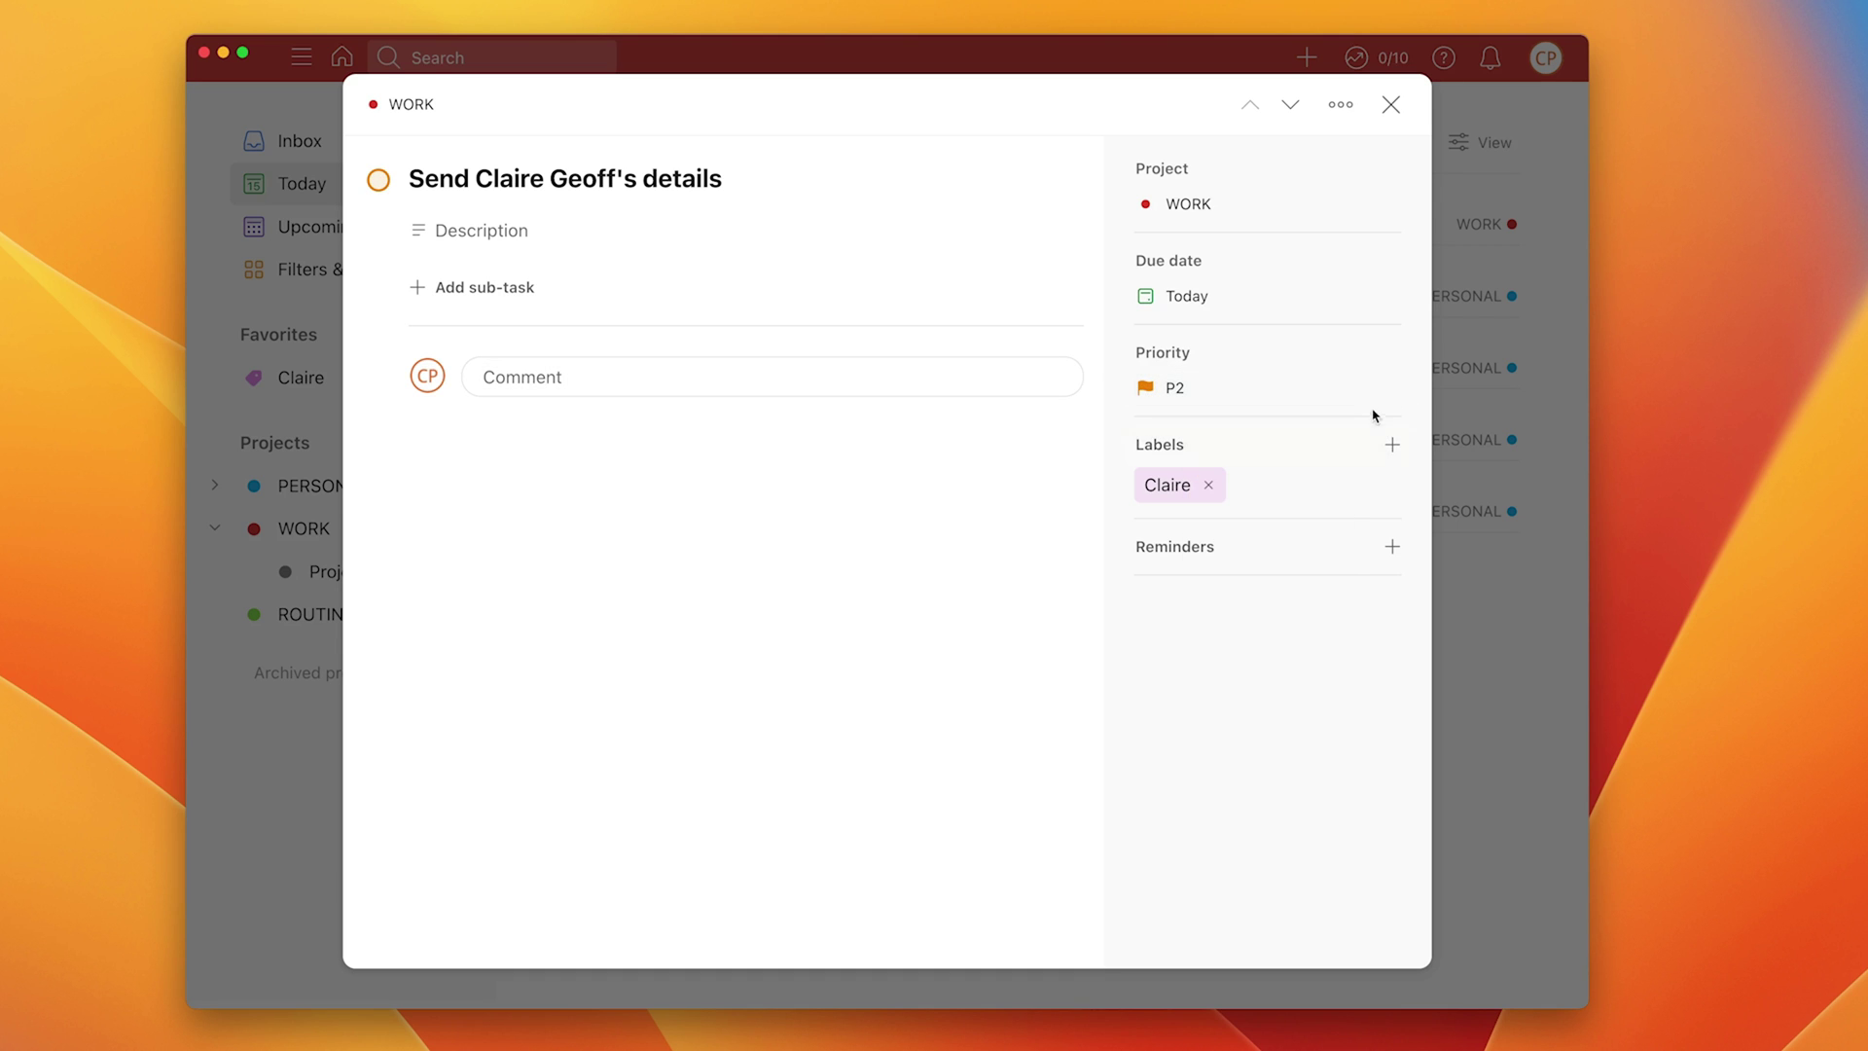
Try Priority 3 and 4, settle on Priority 1, and close the task details
click(1401, 394)
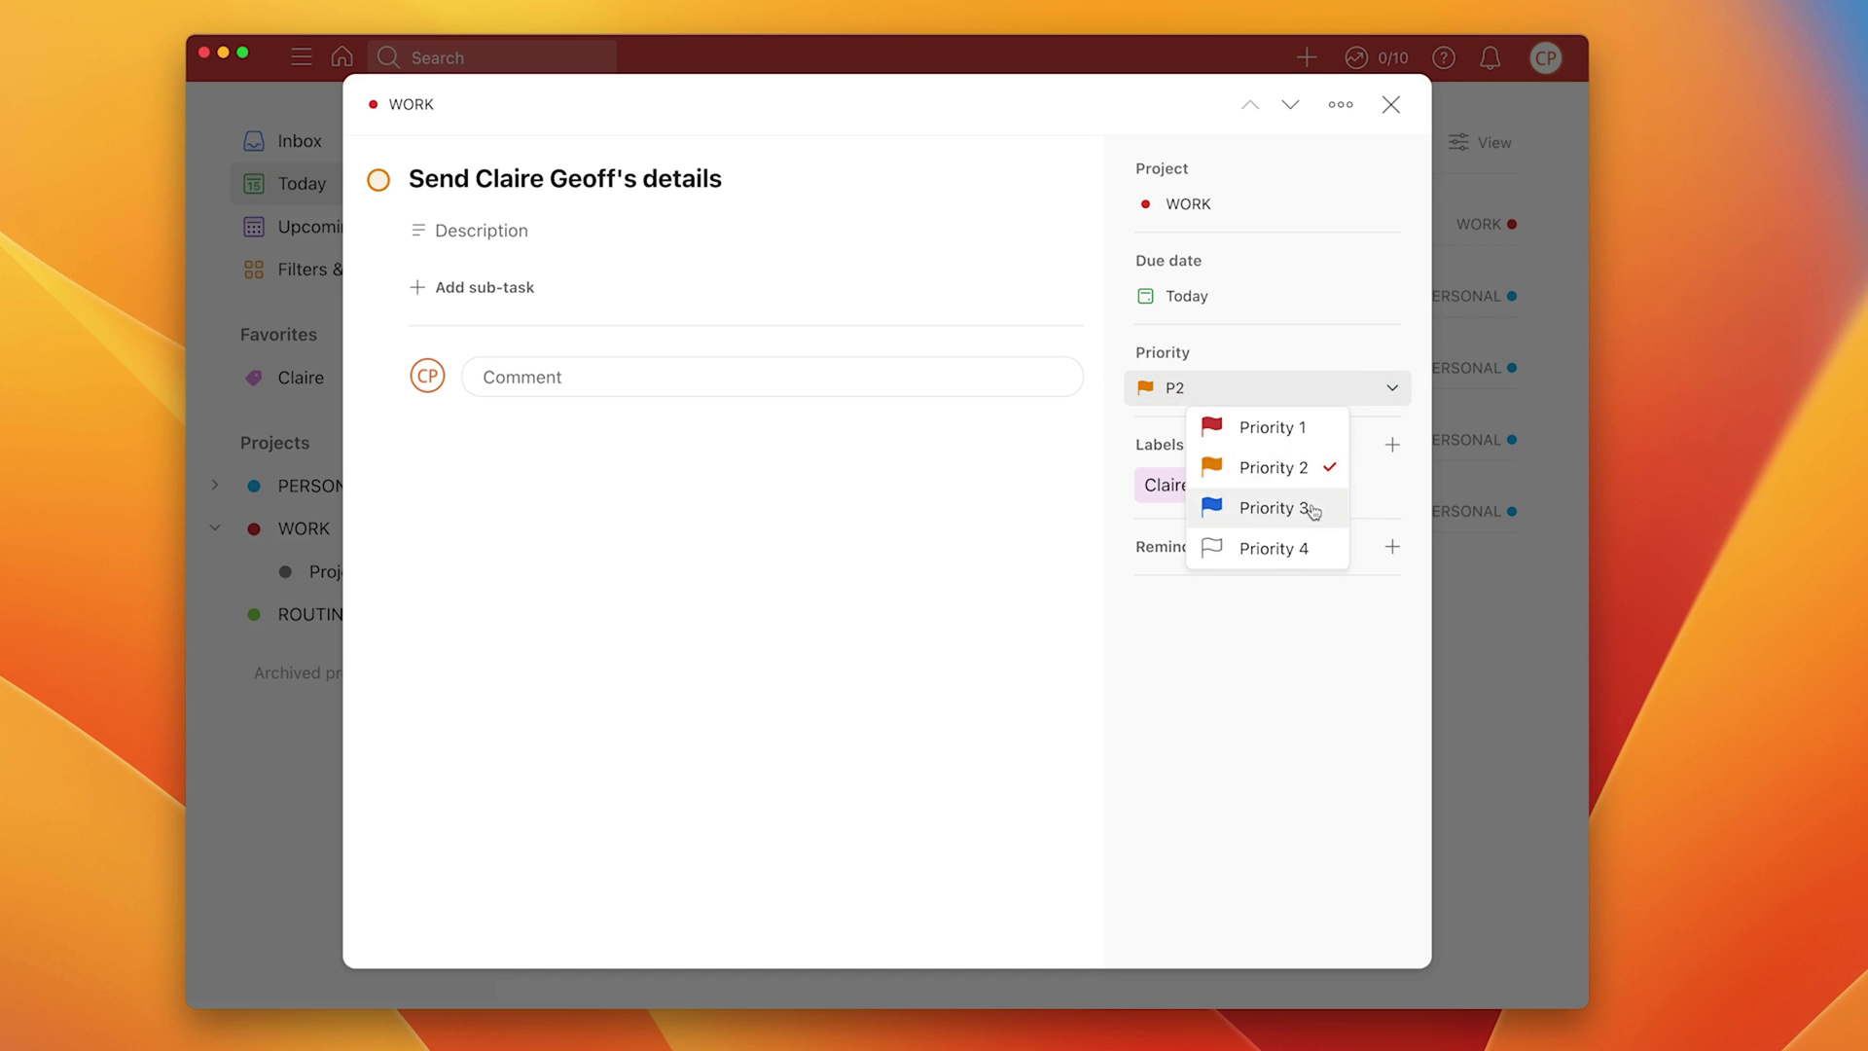
click(1314, 510)
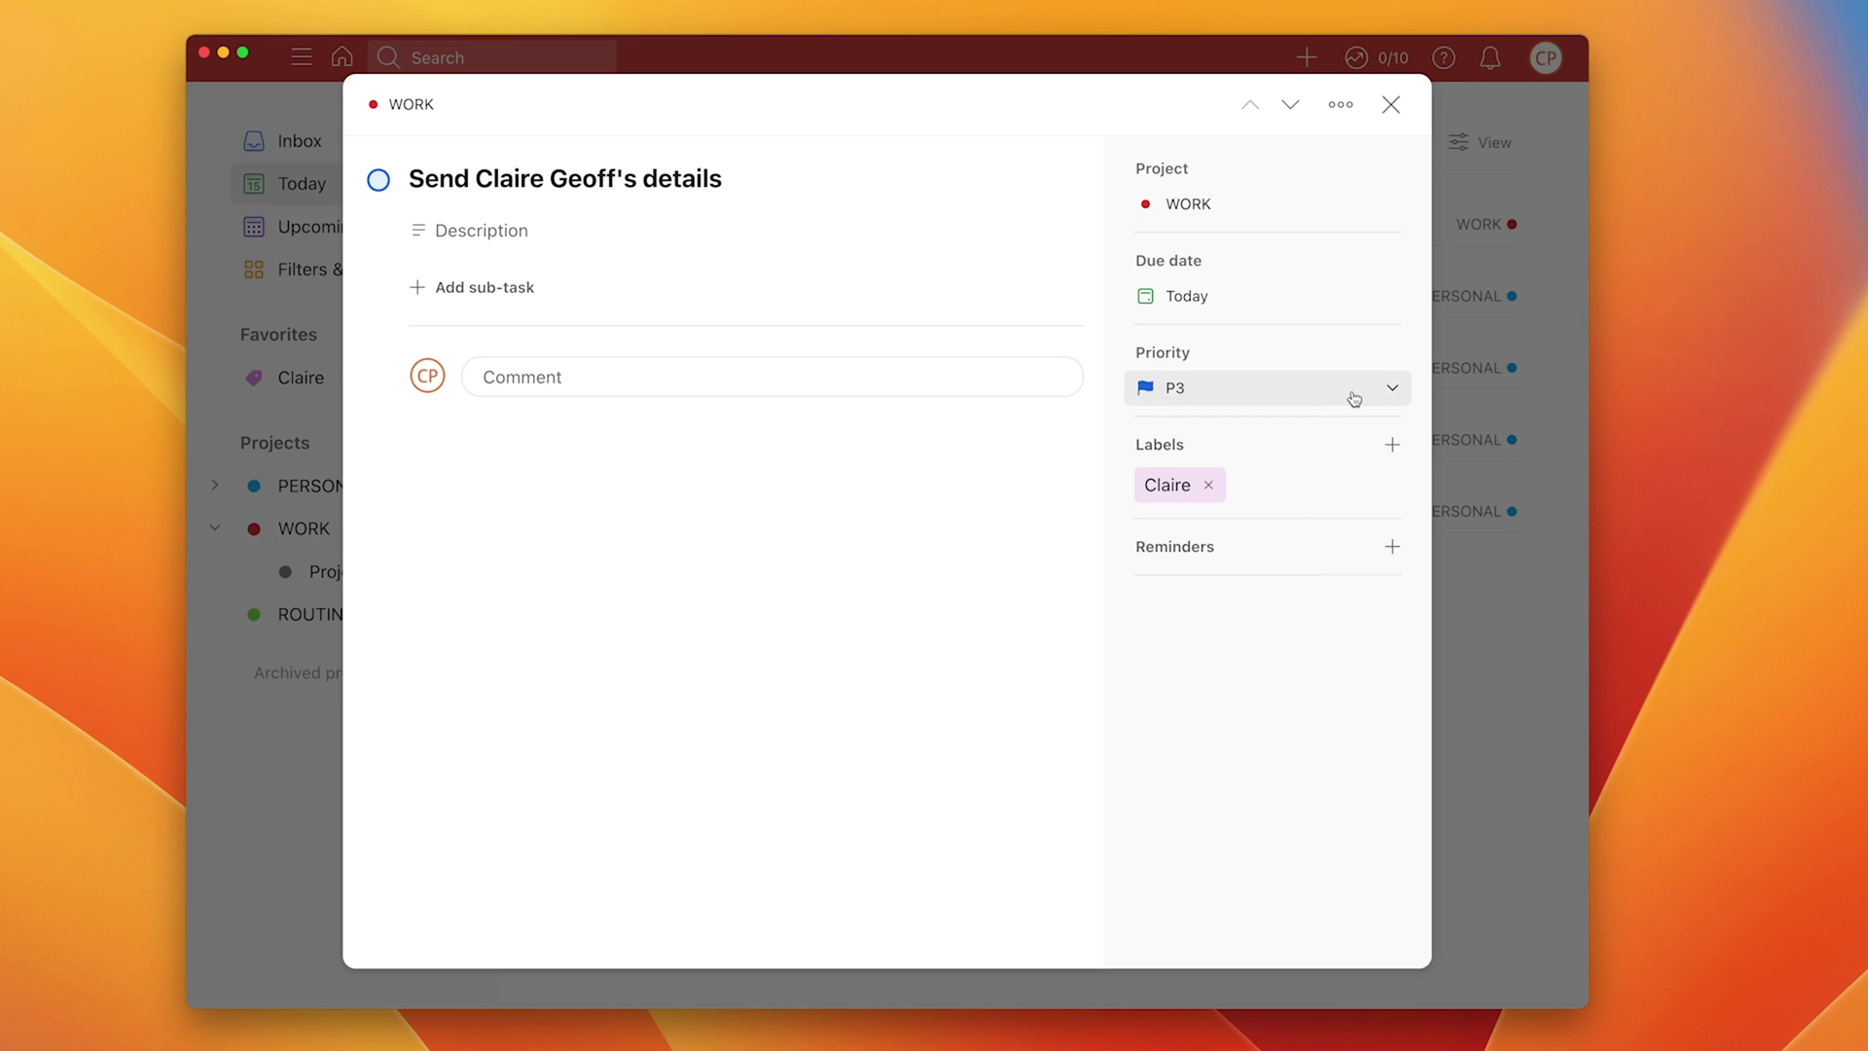
click(1386, 393)
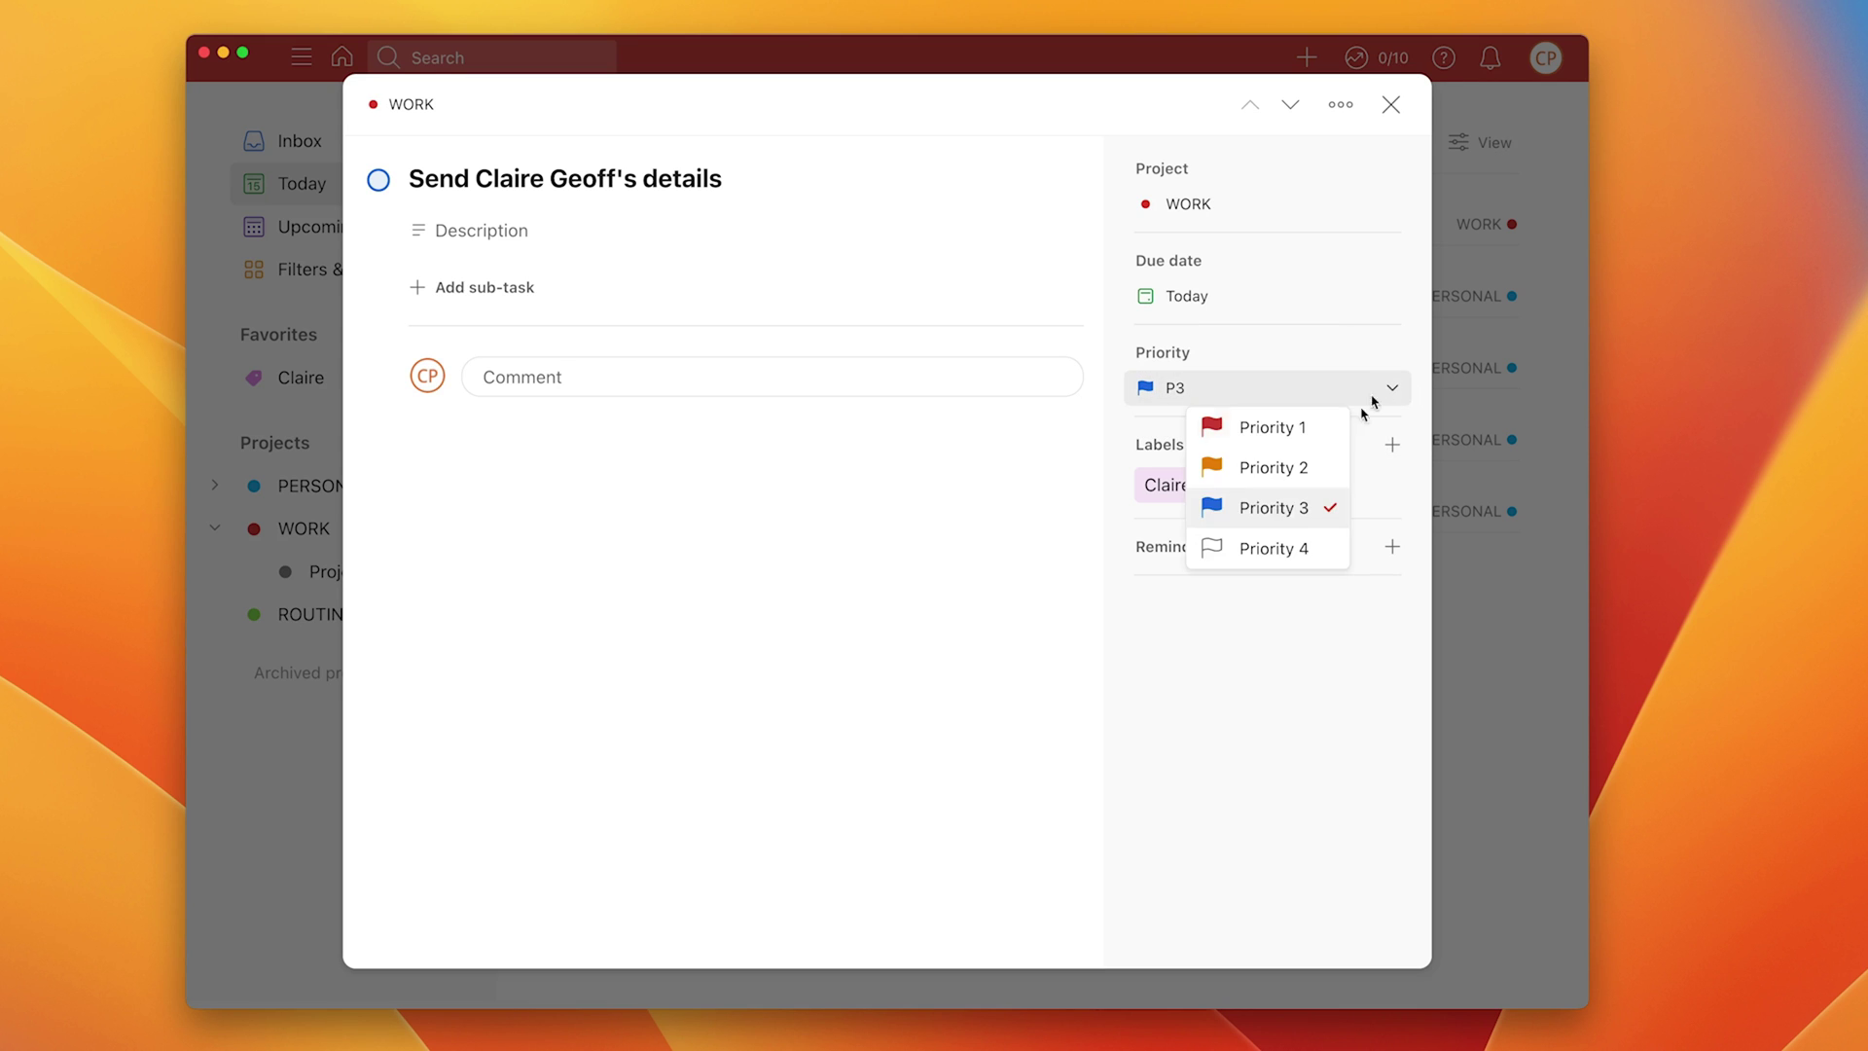
click(1287, 547)
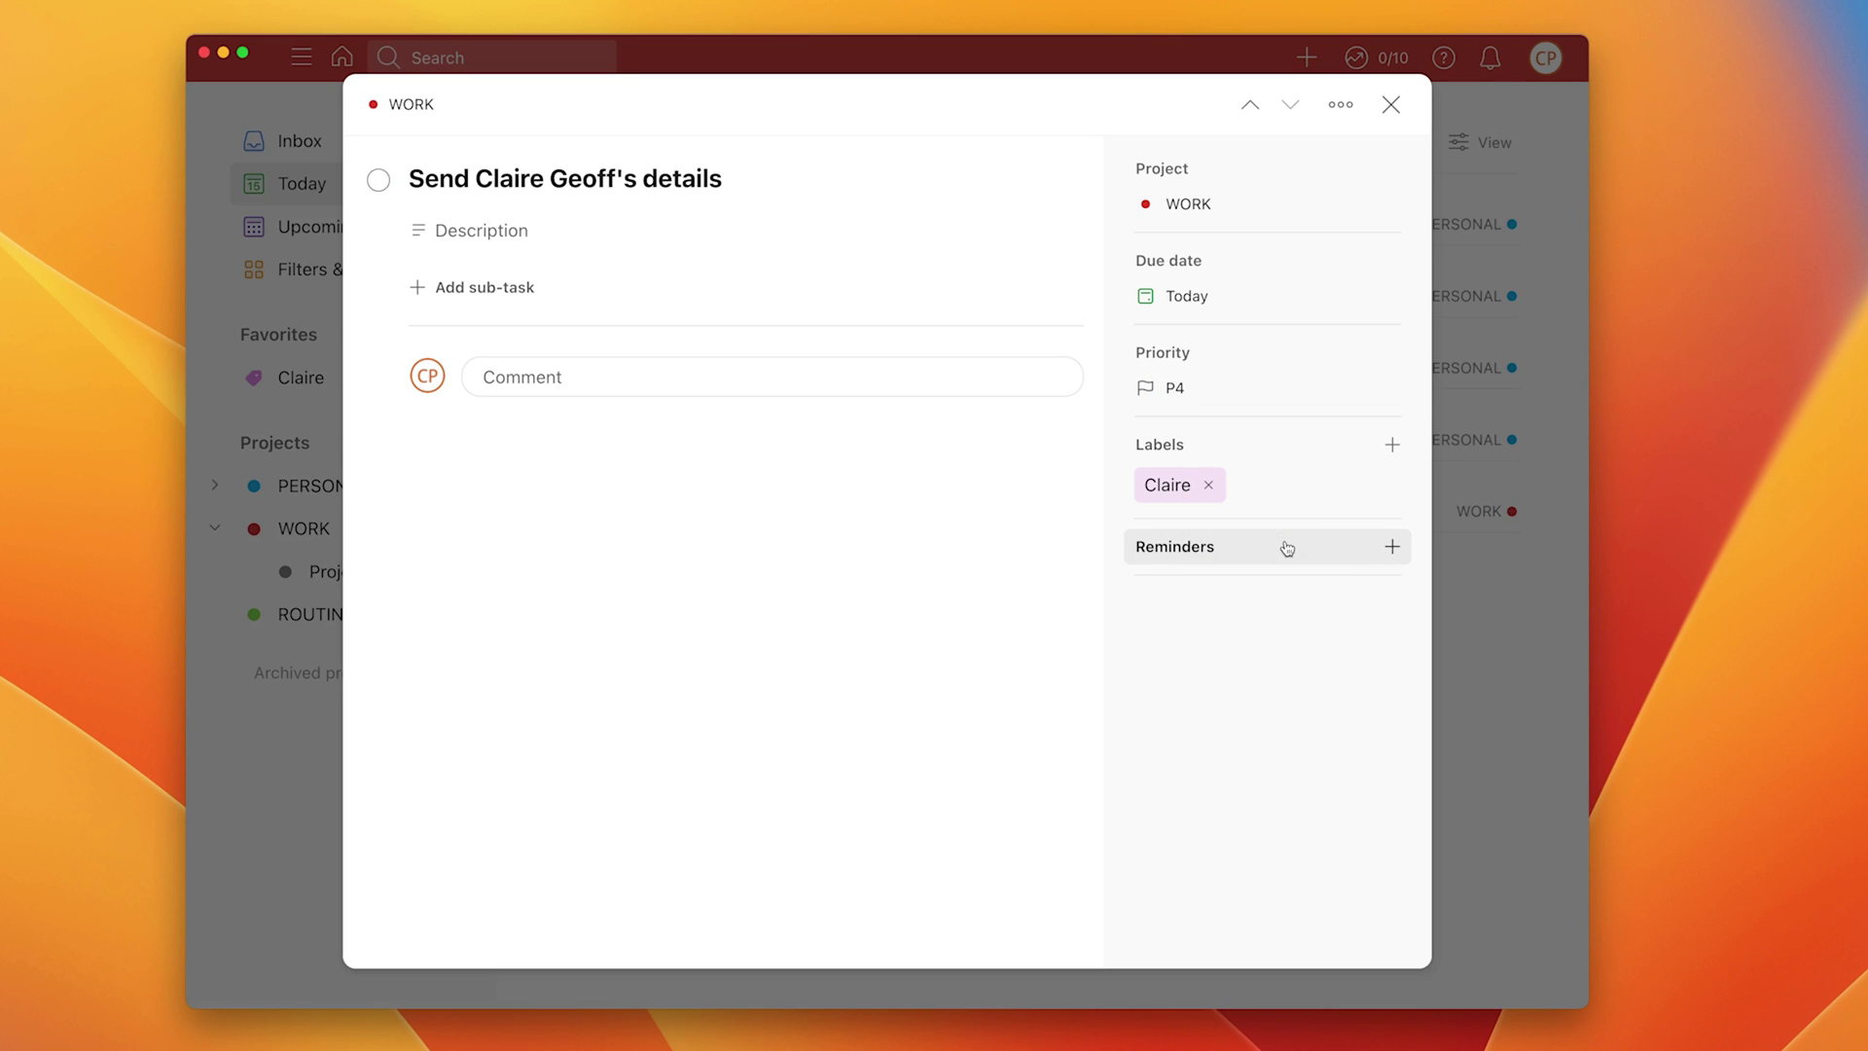
click(1383, 394)
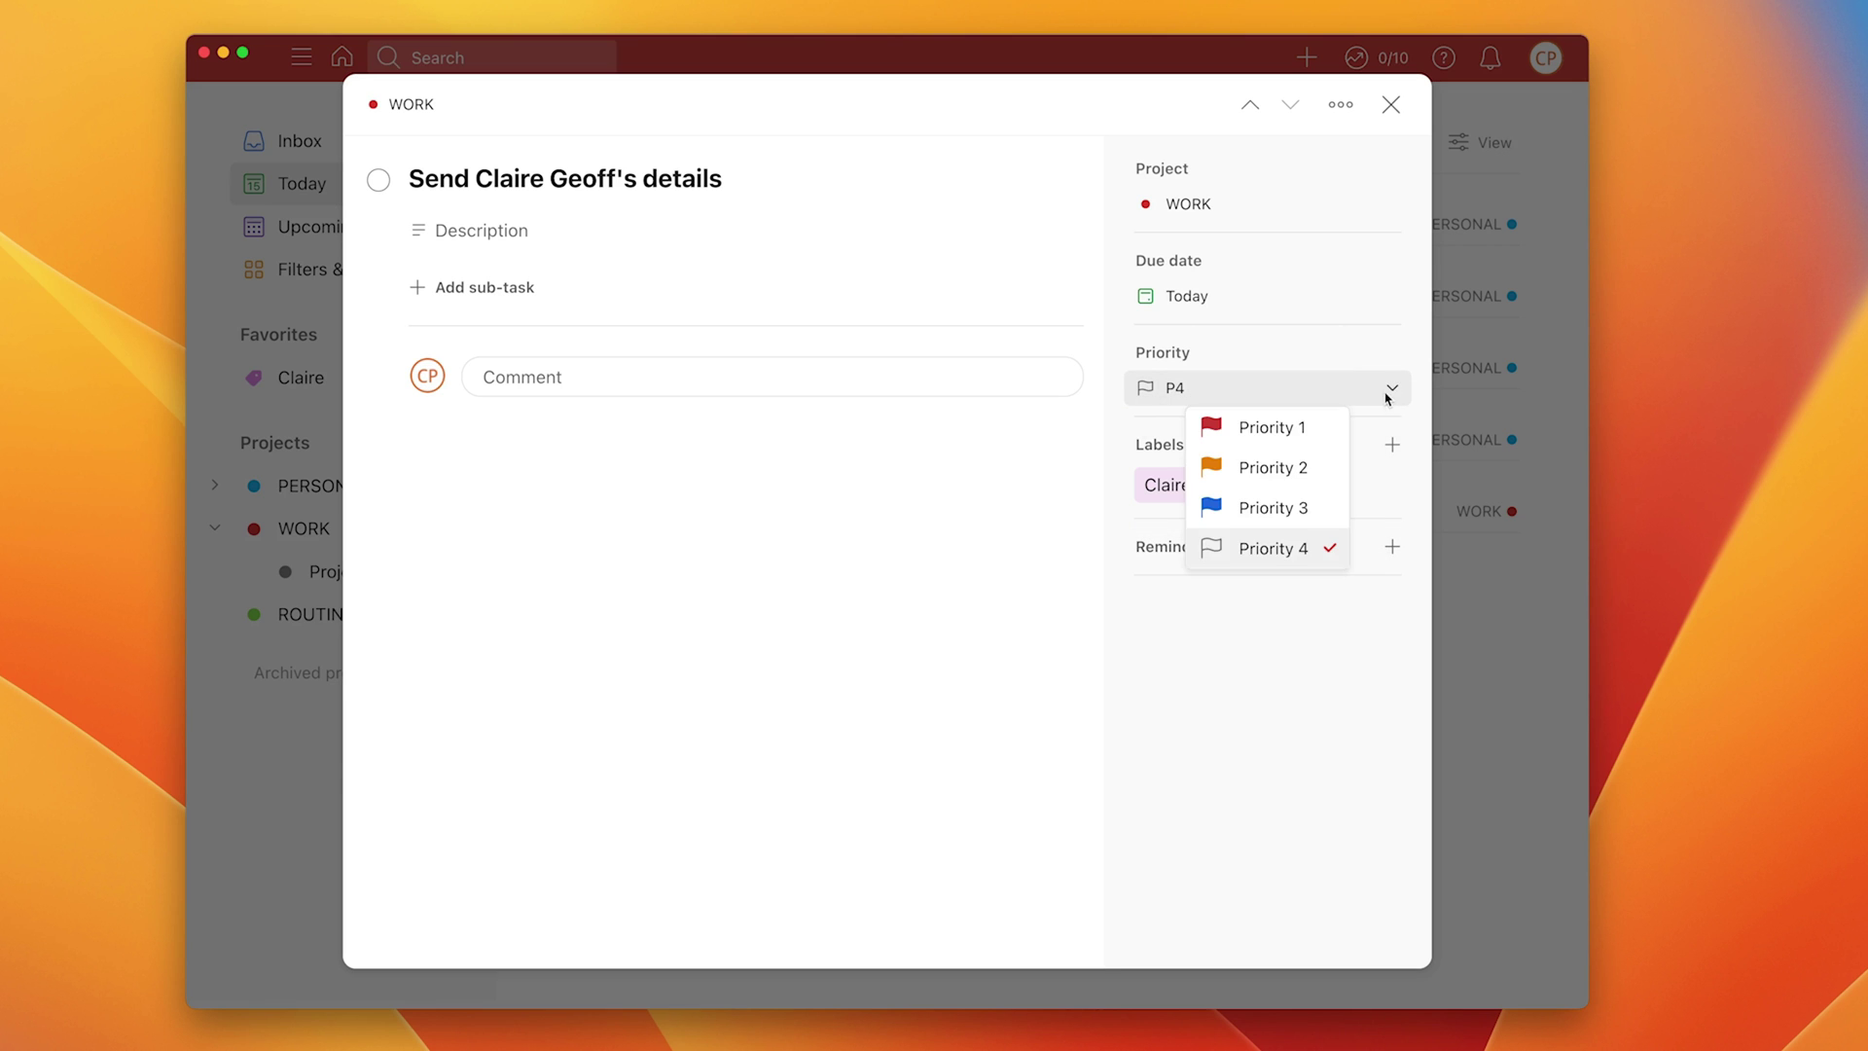
click(1279, 431)
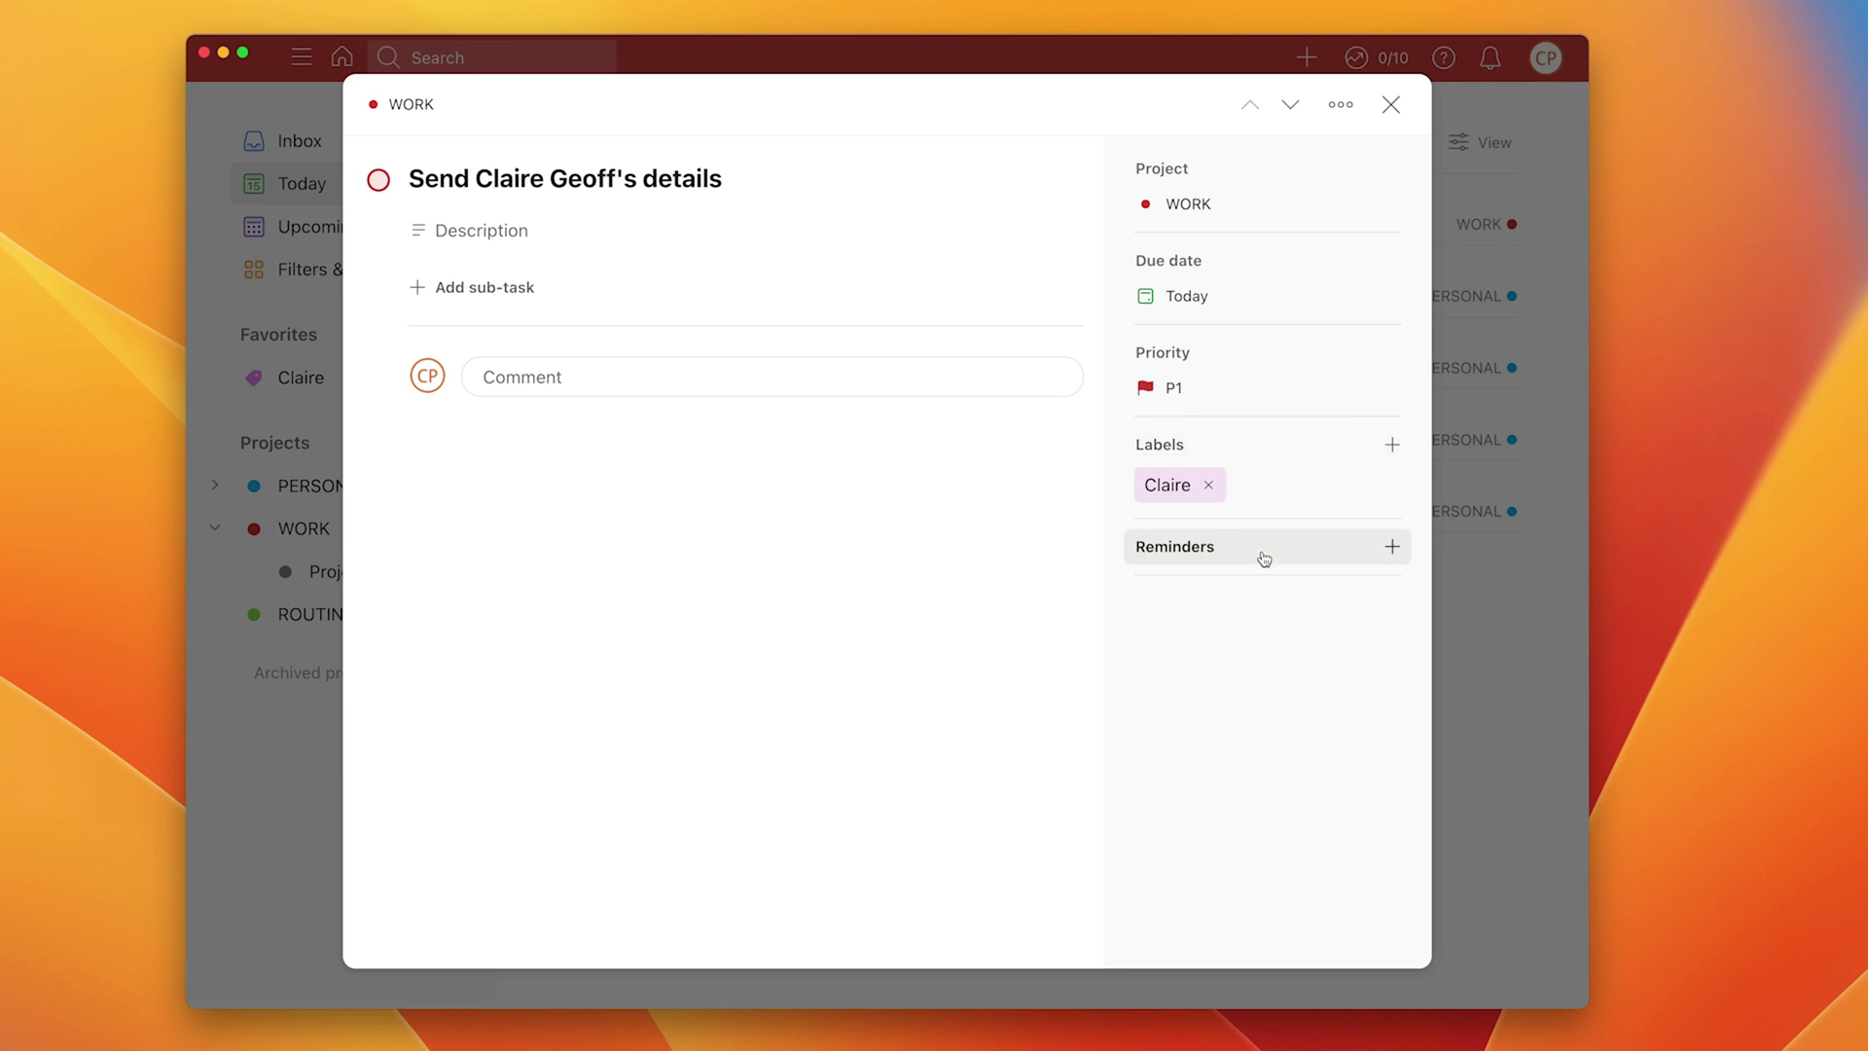
click(1391, 104)
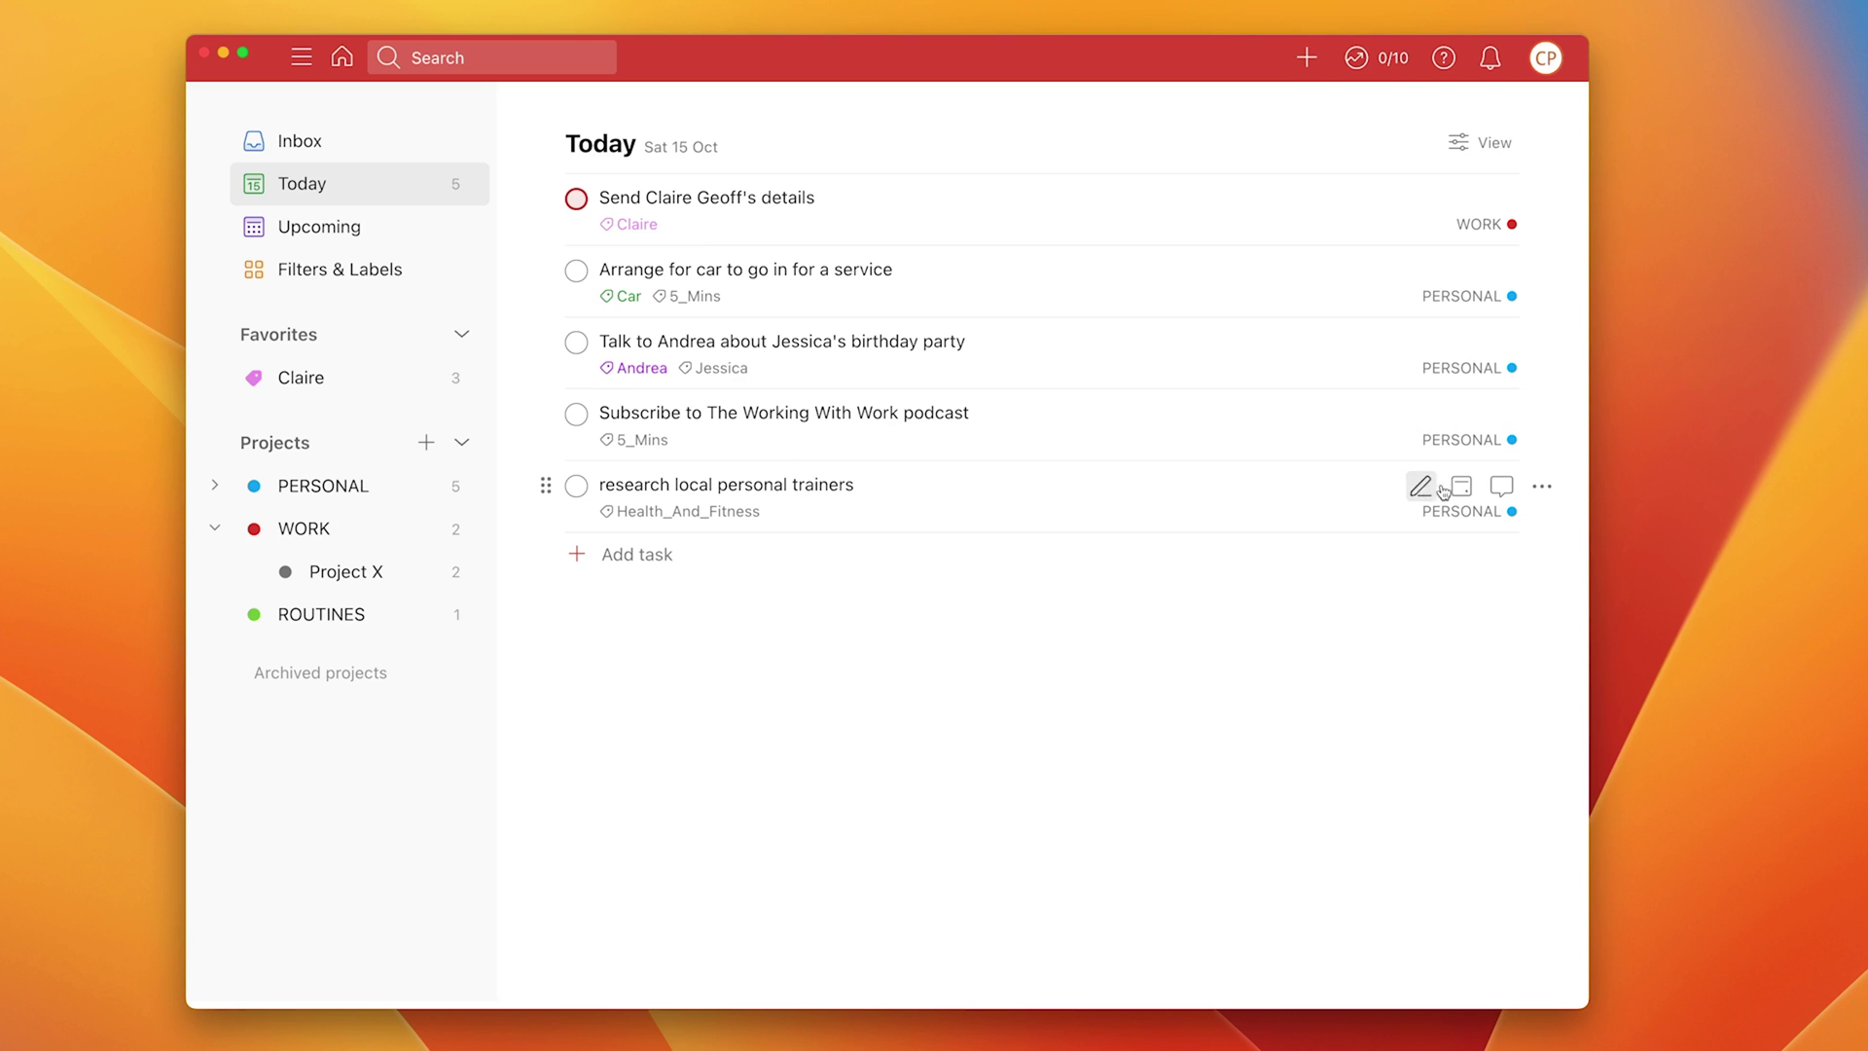
Start adding a time to the personal-trainers task's due date, then discard it unsaved
click(947, 504)
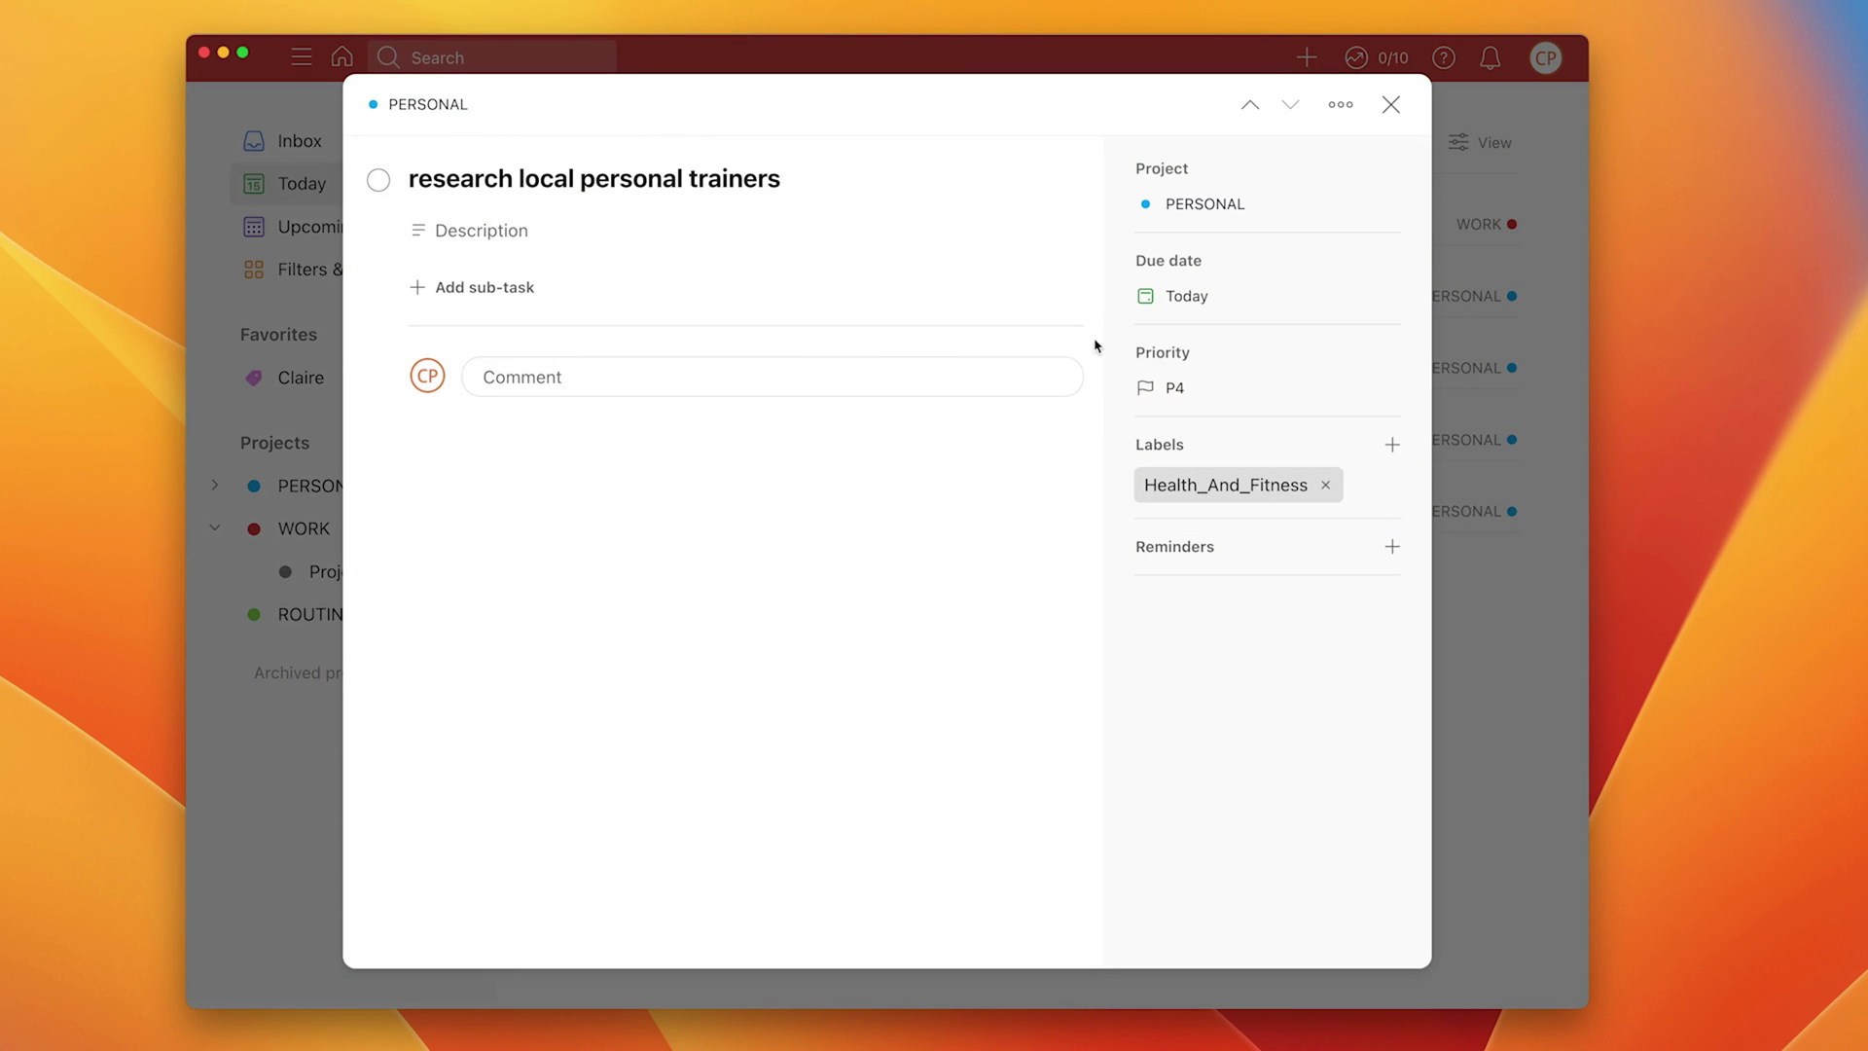
click(1268, 301)
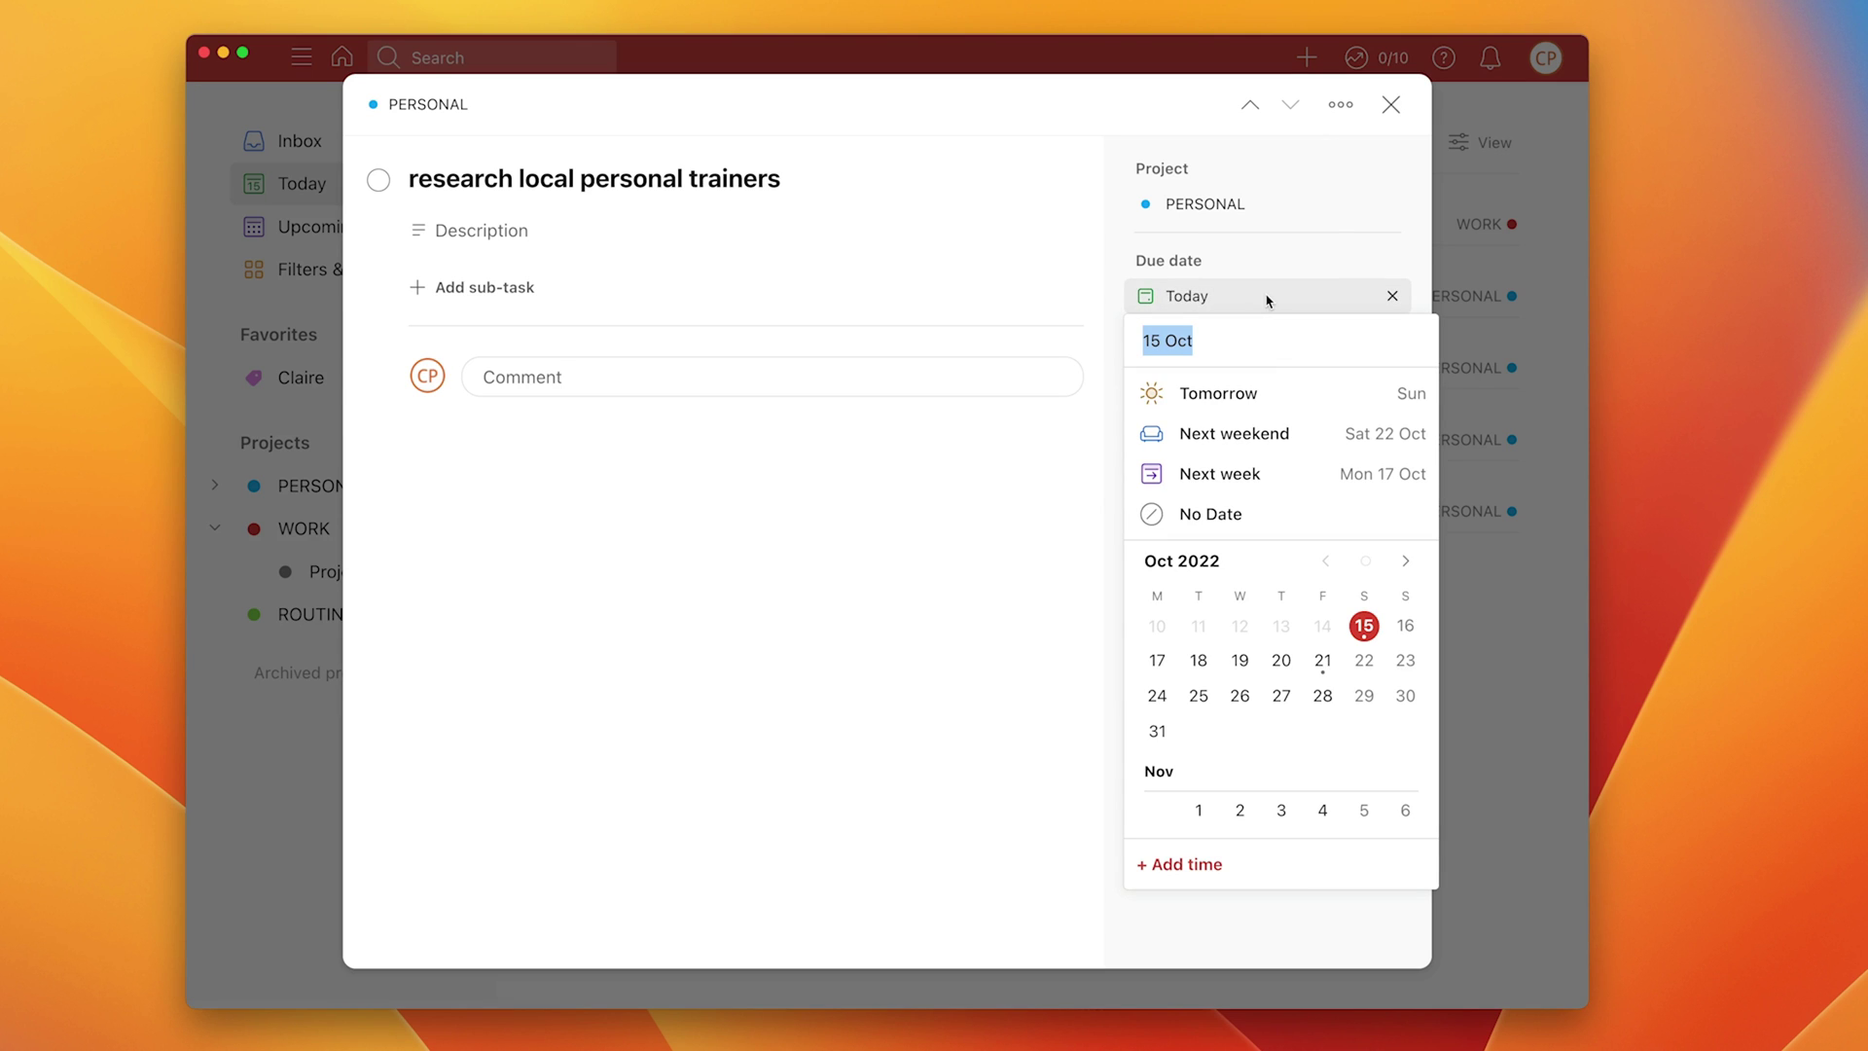
click(1192, 864)
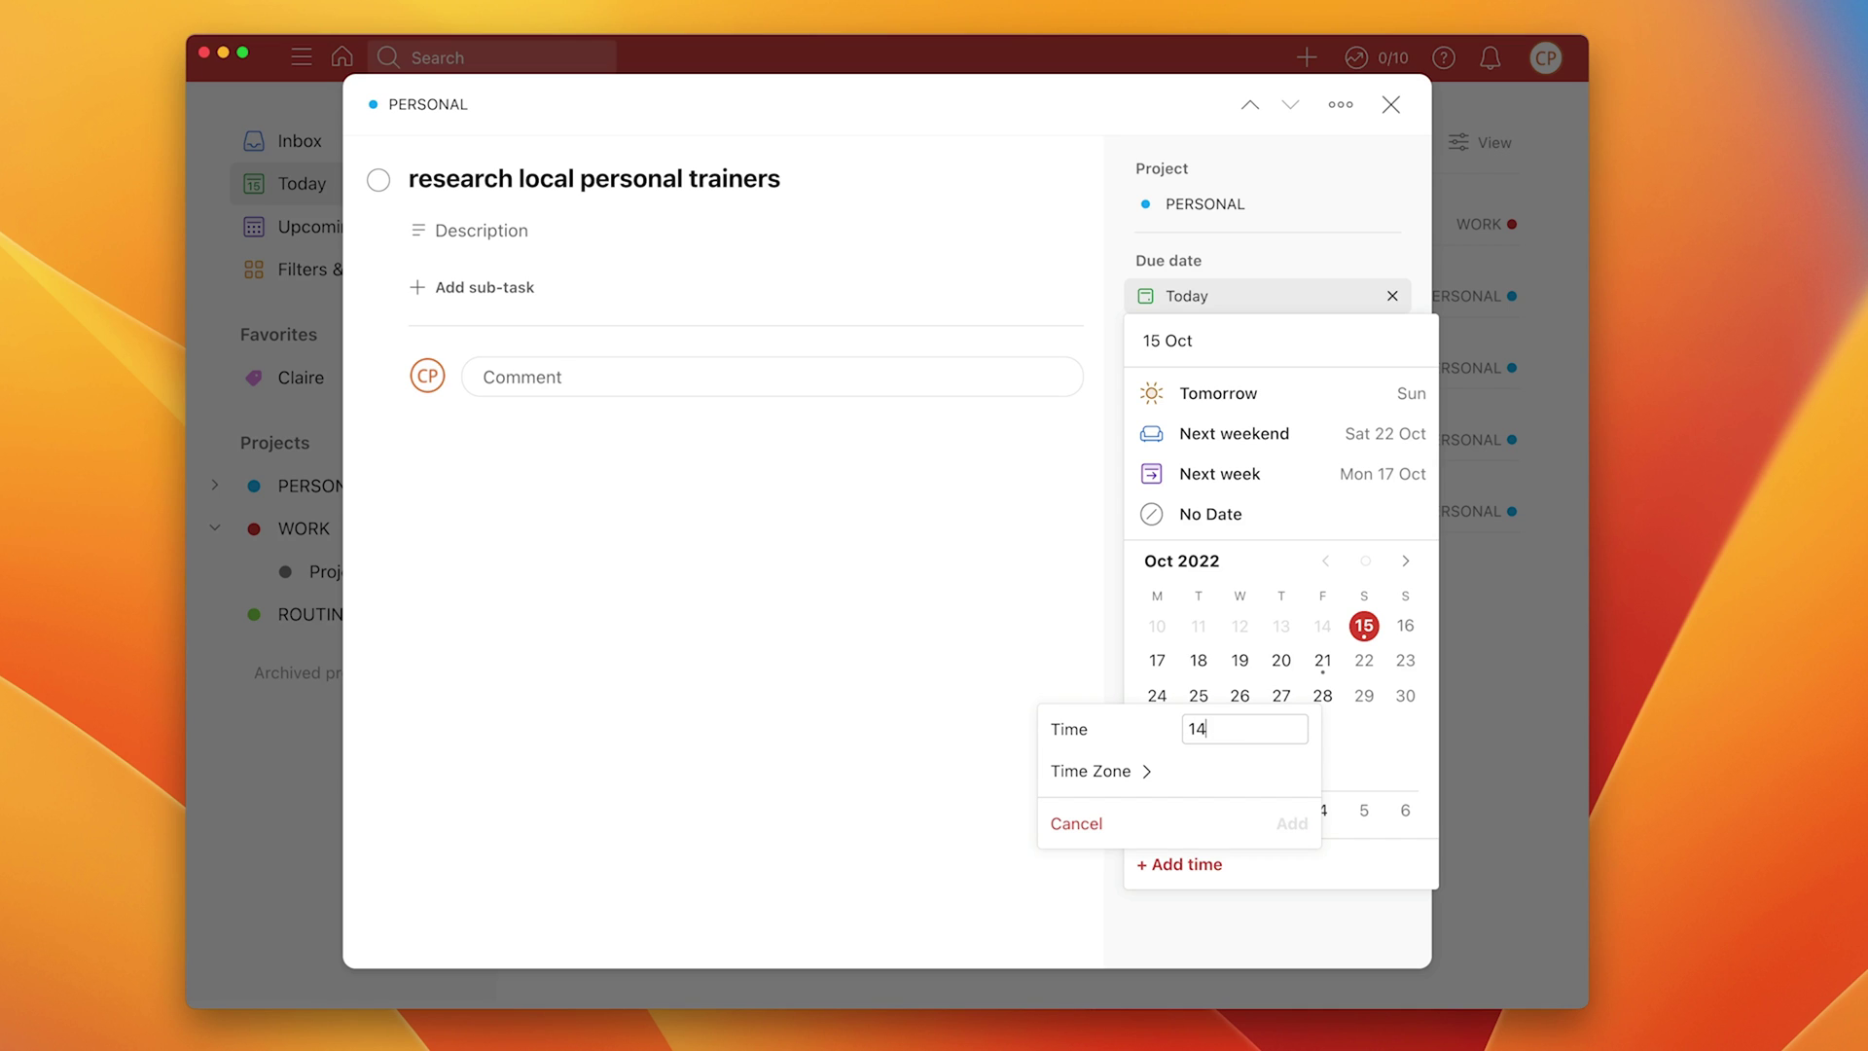
text(:00)
click(1294, 824)
click(1294, 930)
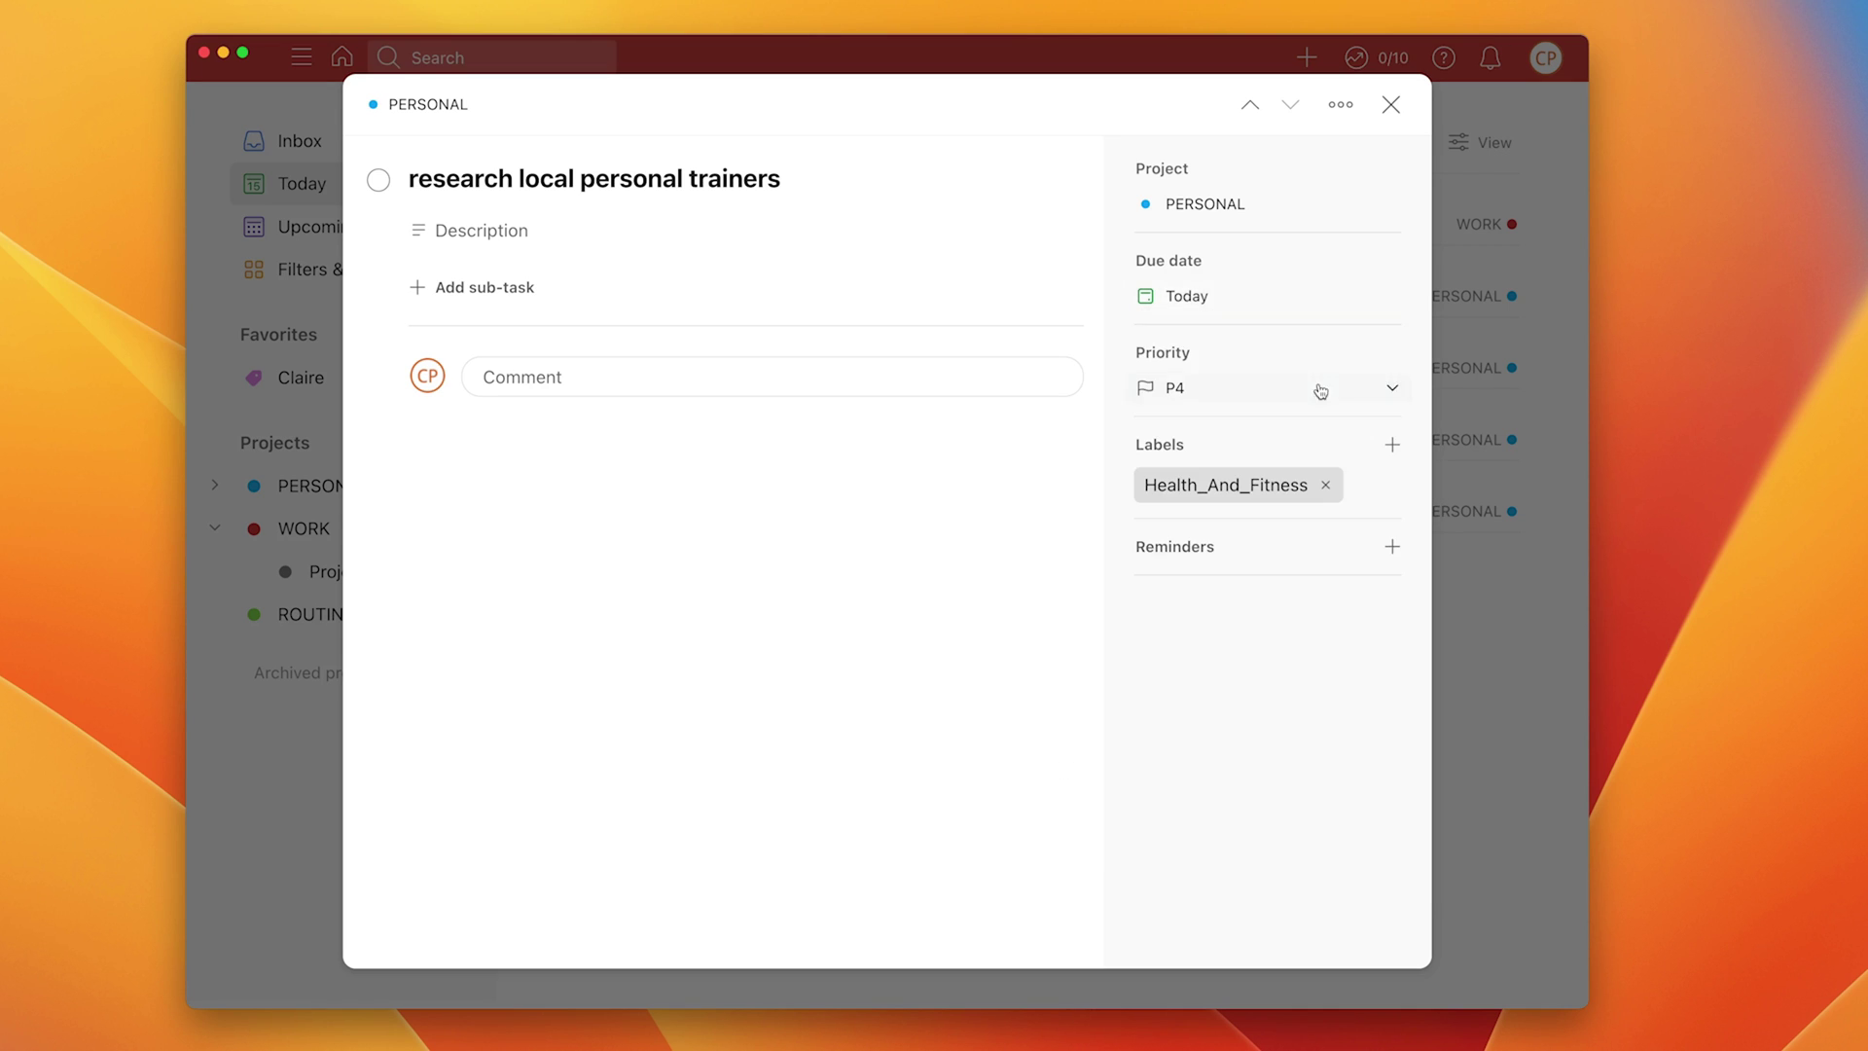
Set the personal-trainers task due today at 14:00 and save
click(1237, 301)
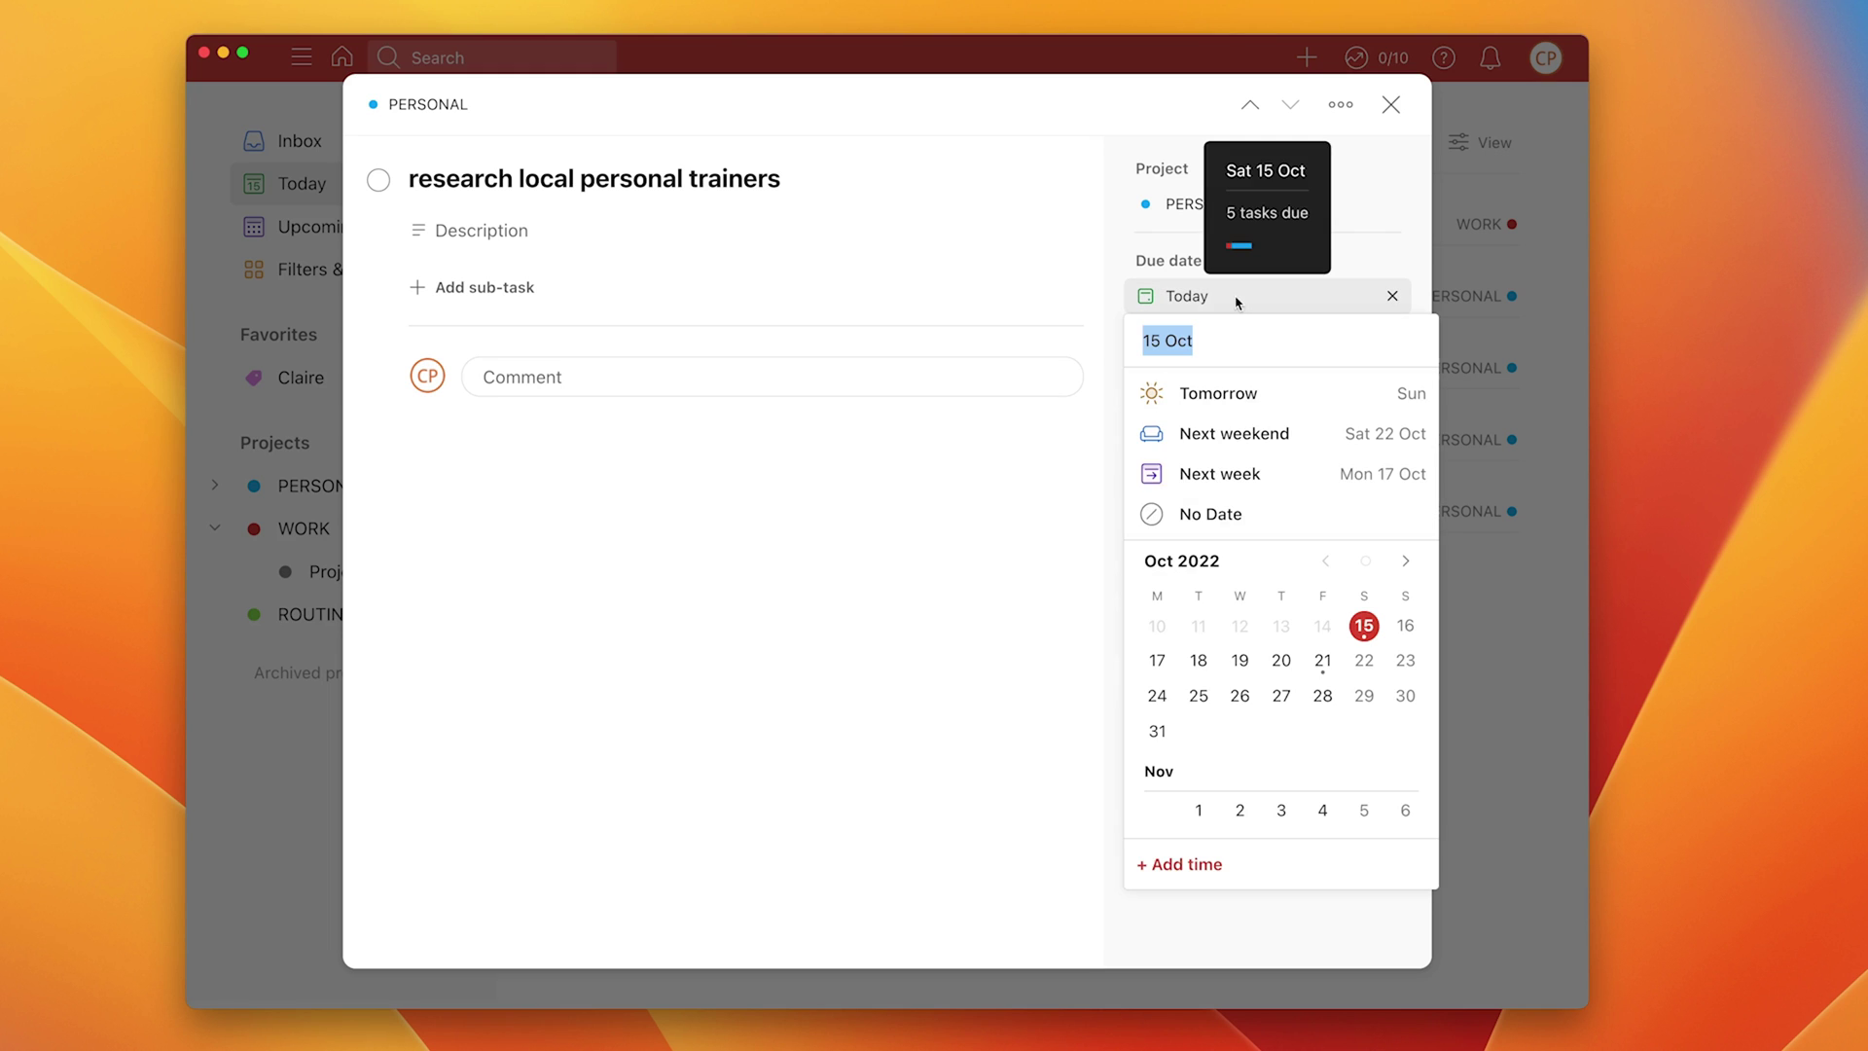
click(1174, 876)
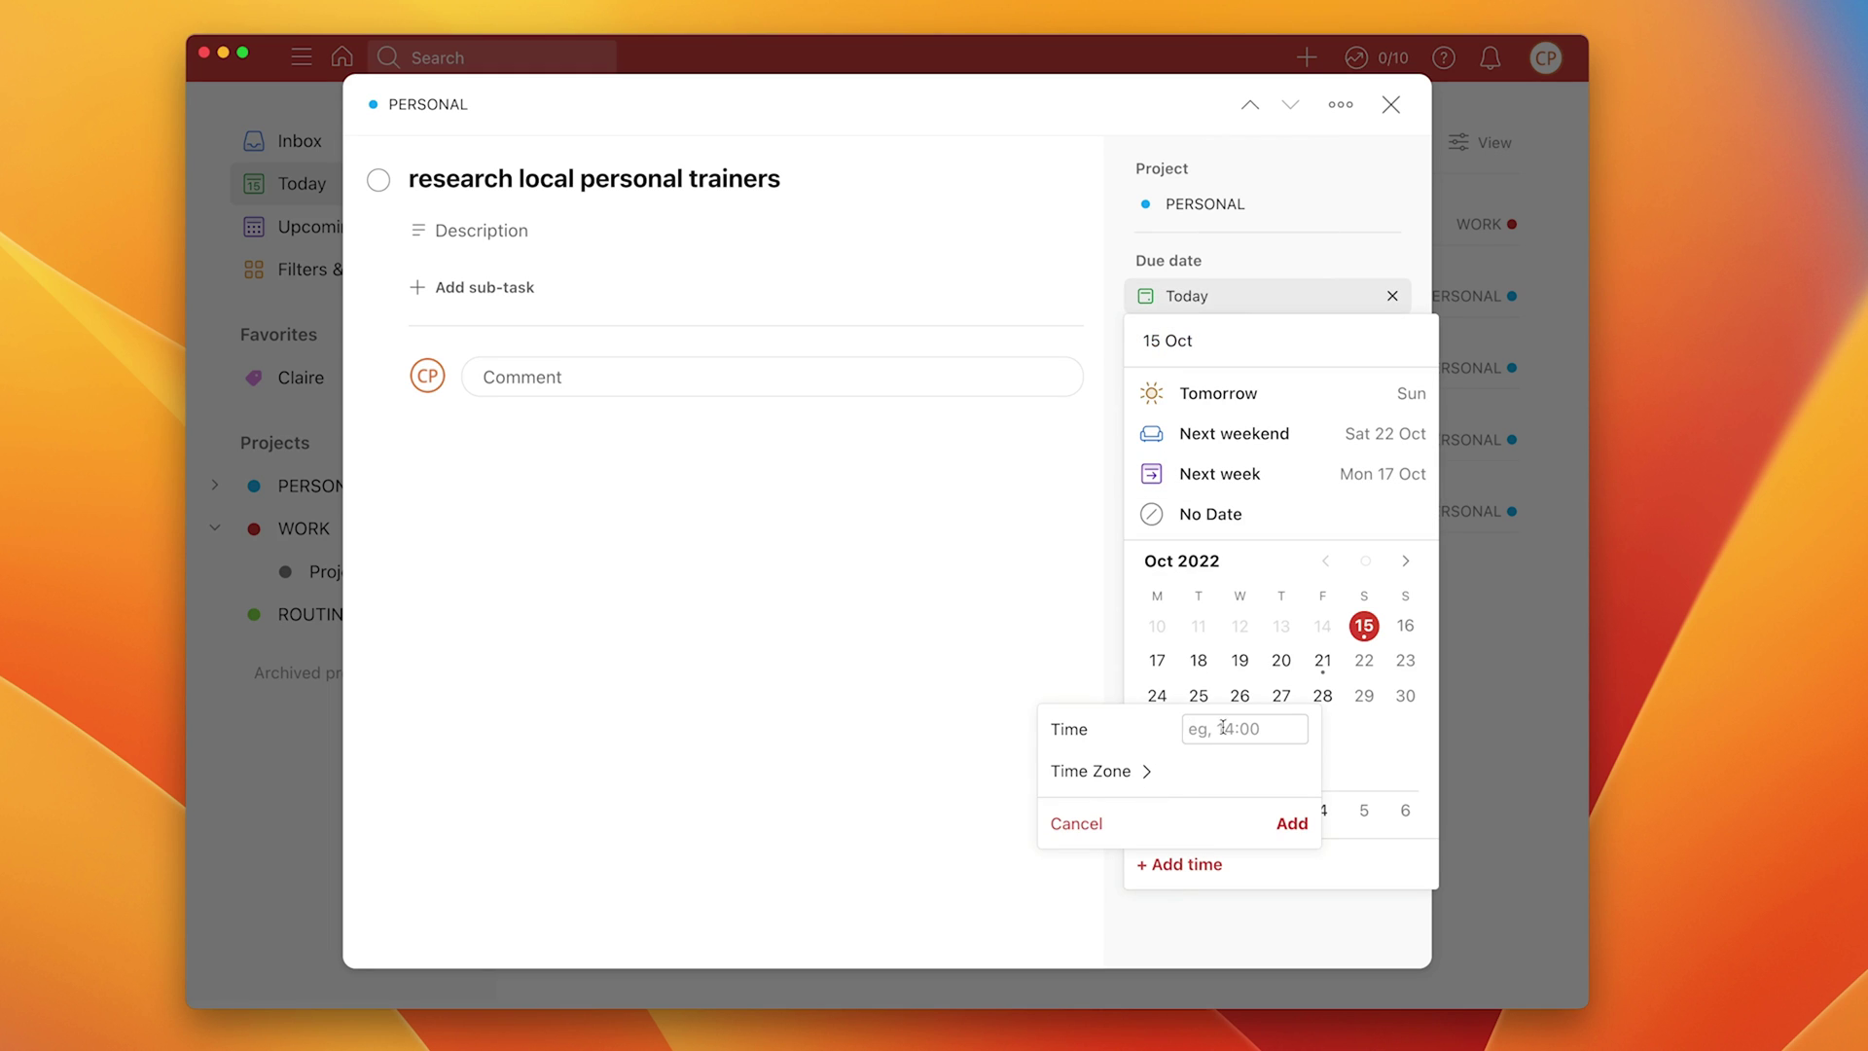
text(14:00)
click(1287, 823)
click(1404, 864)
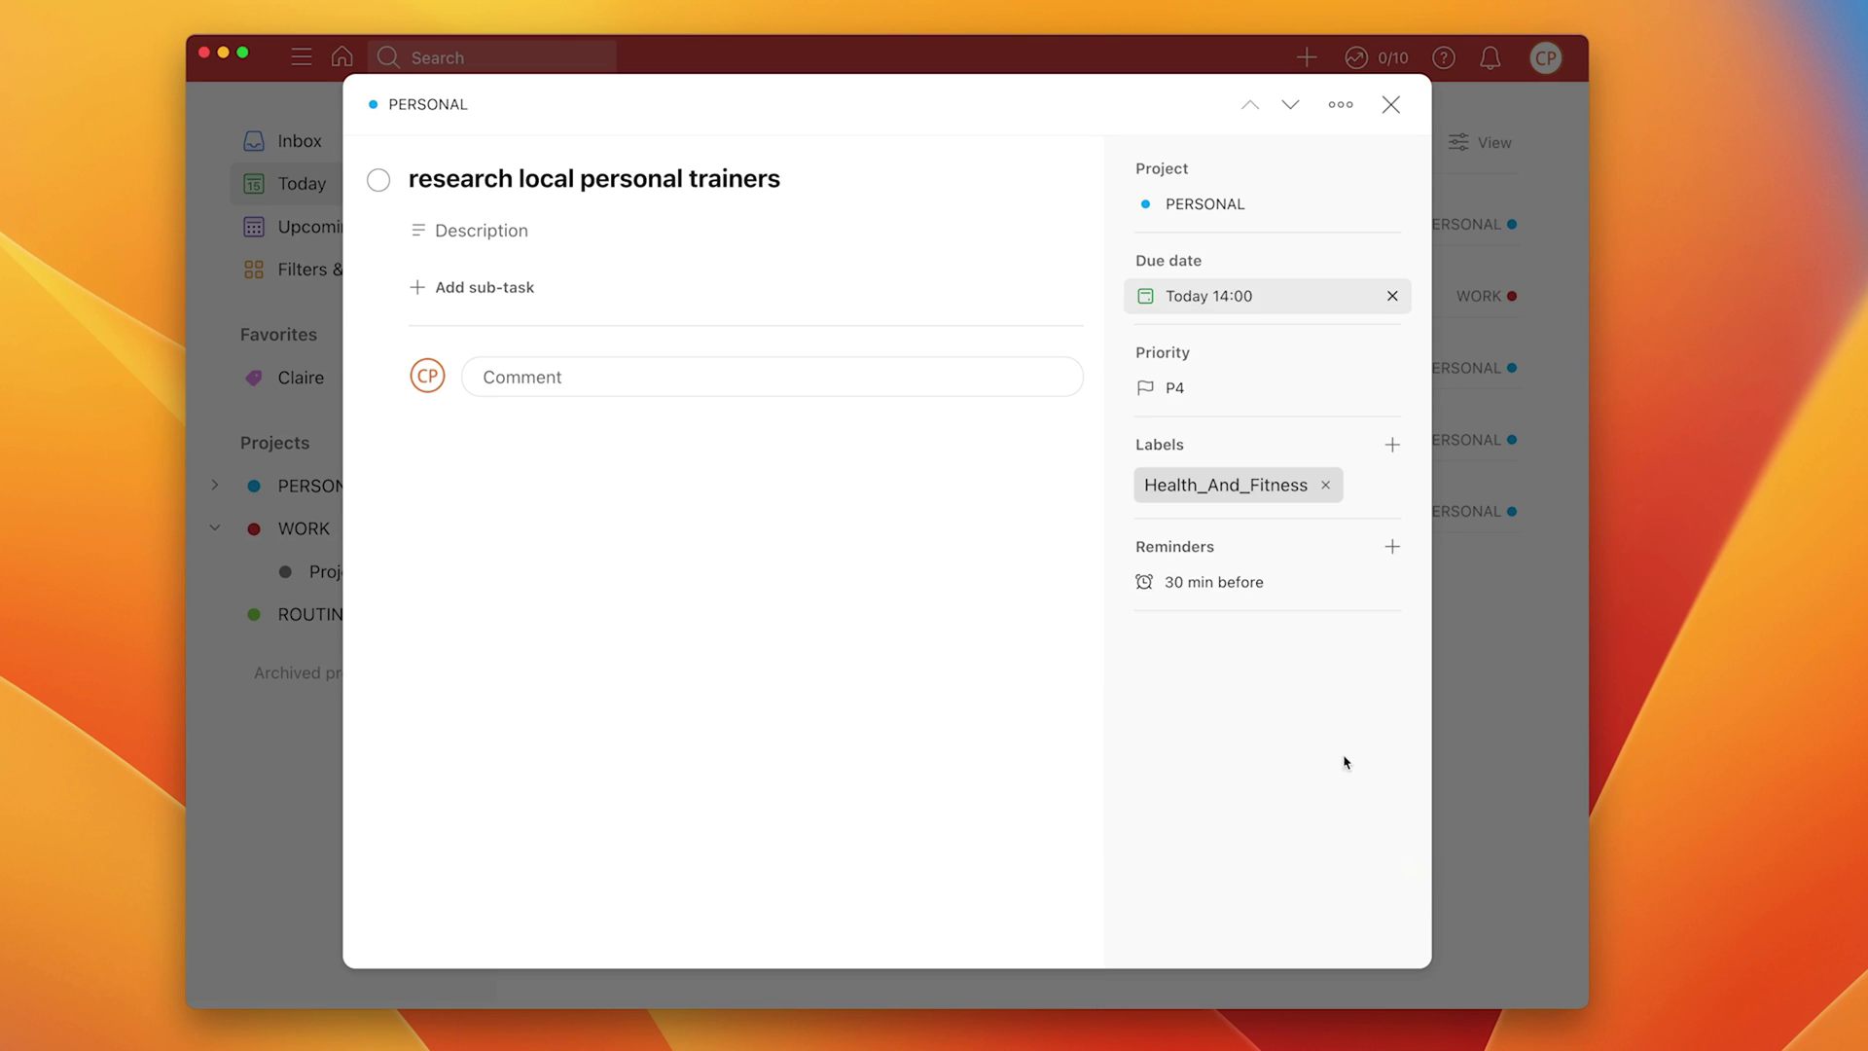
click(1391, 104)
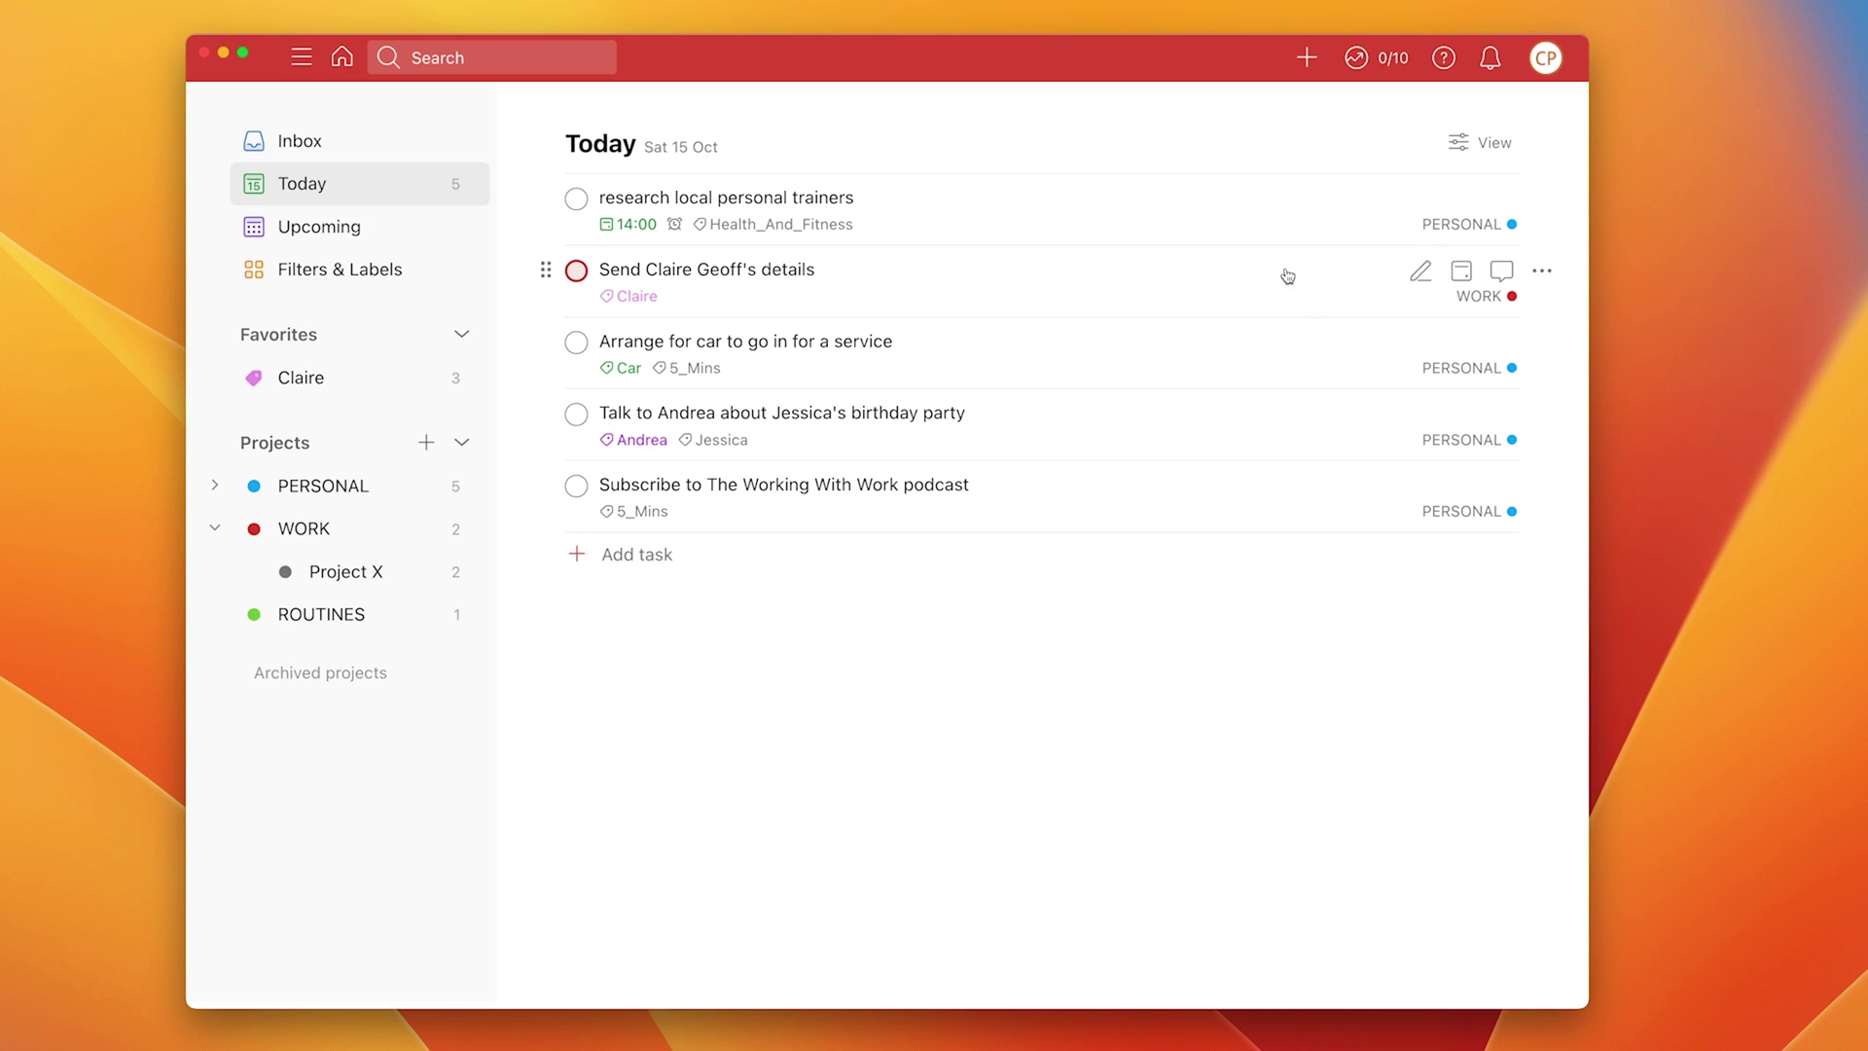
Remove the 14:00 time so the task is due 15 Oct without a time
click(1262, 225)
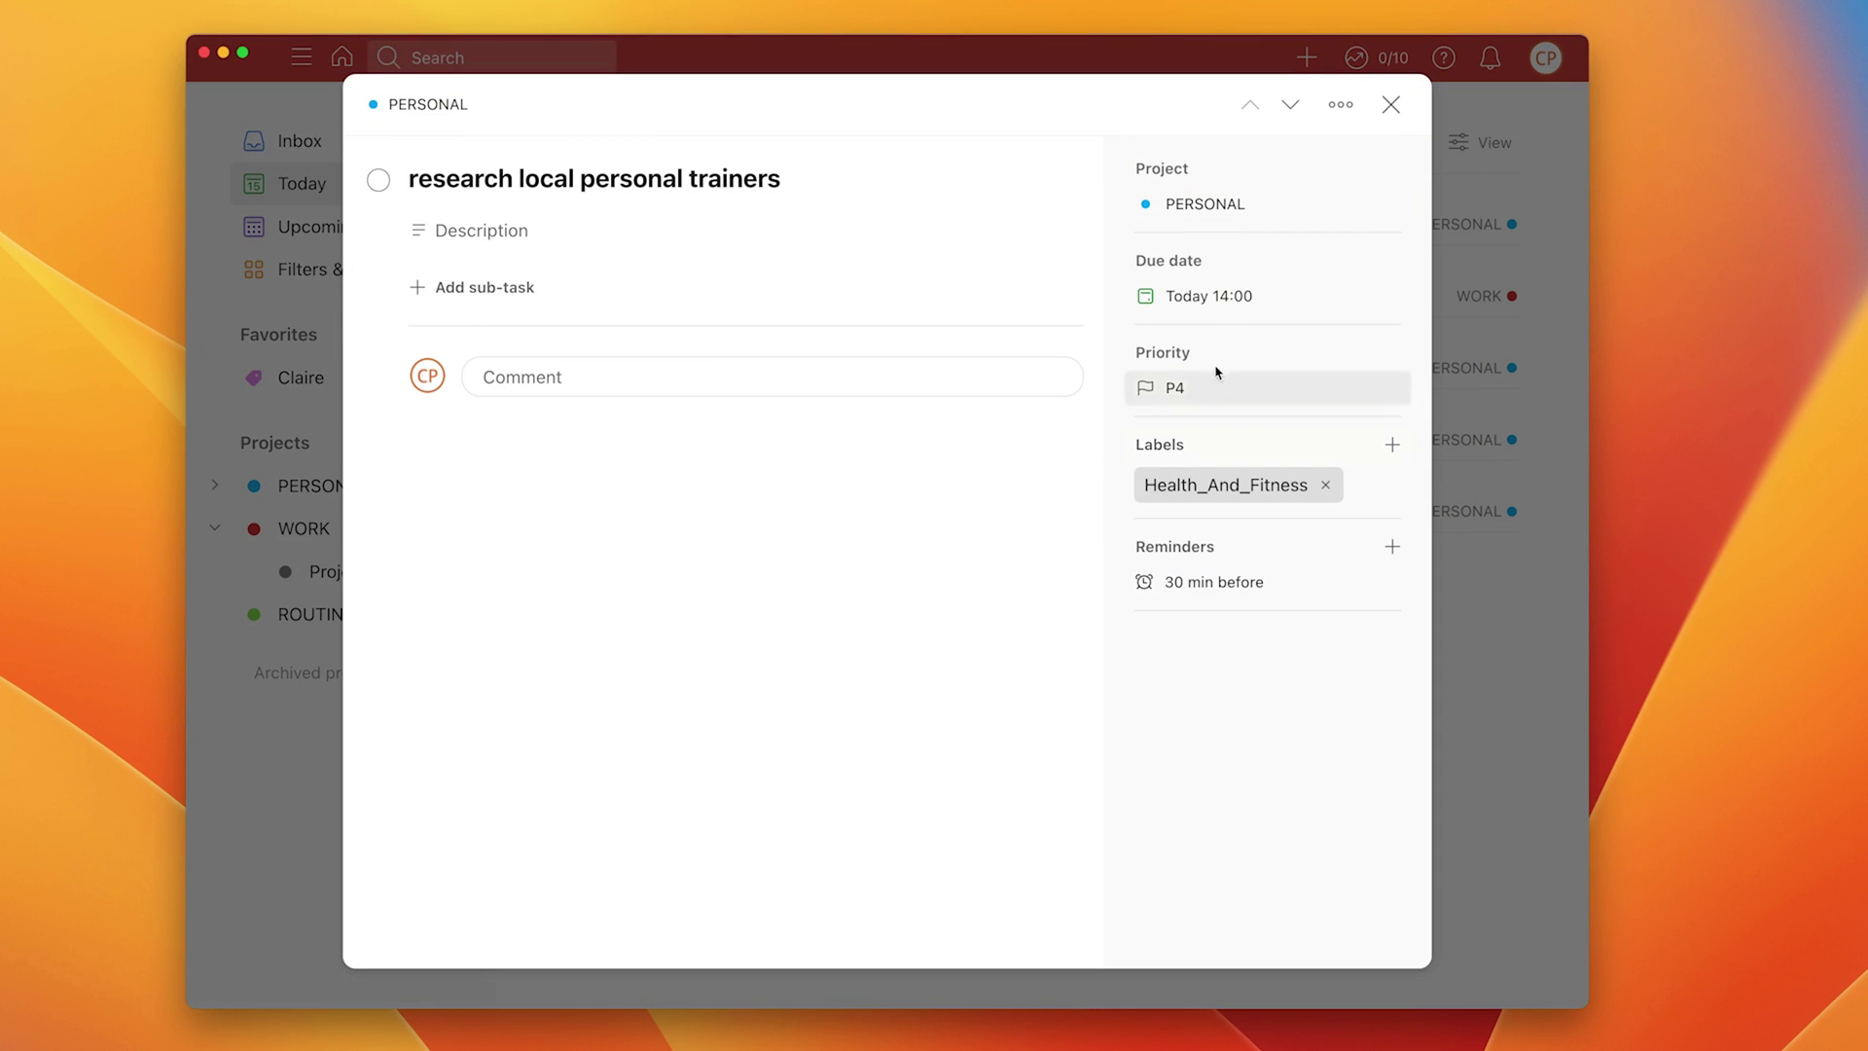
click(1224, 296)
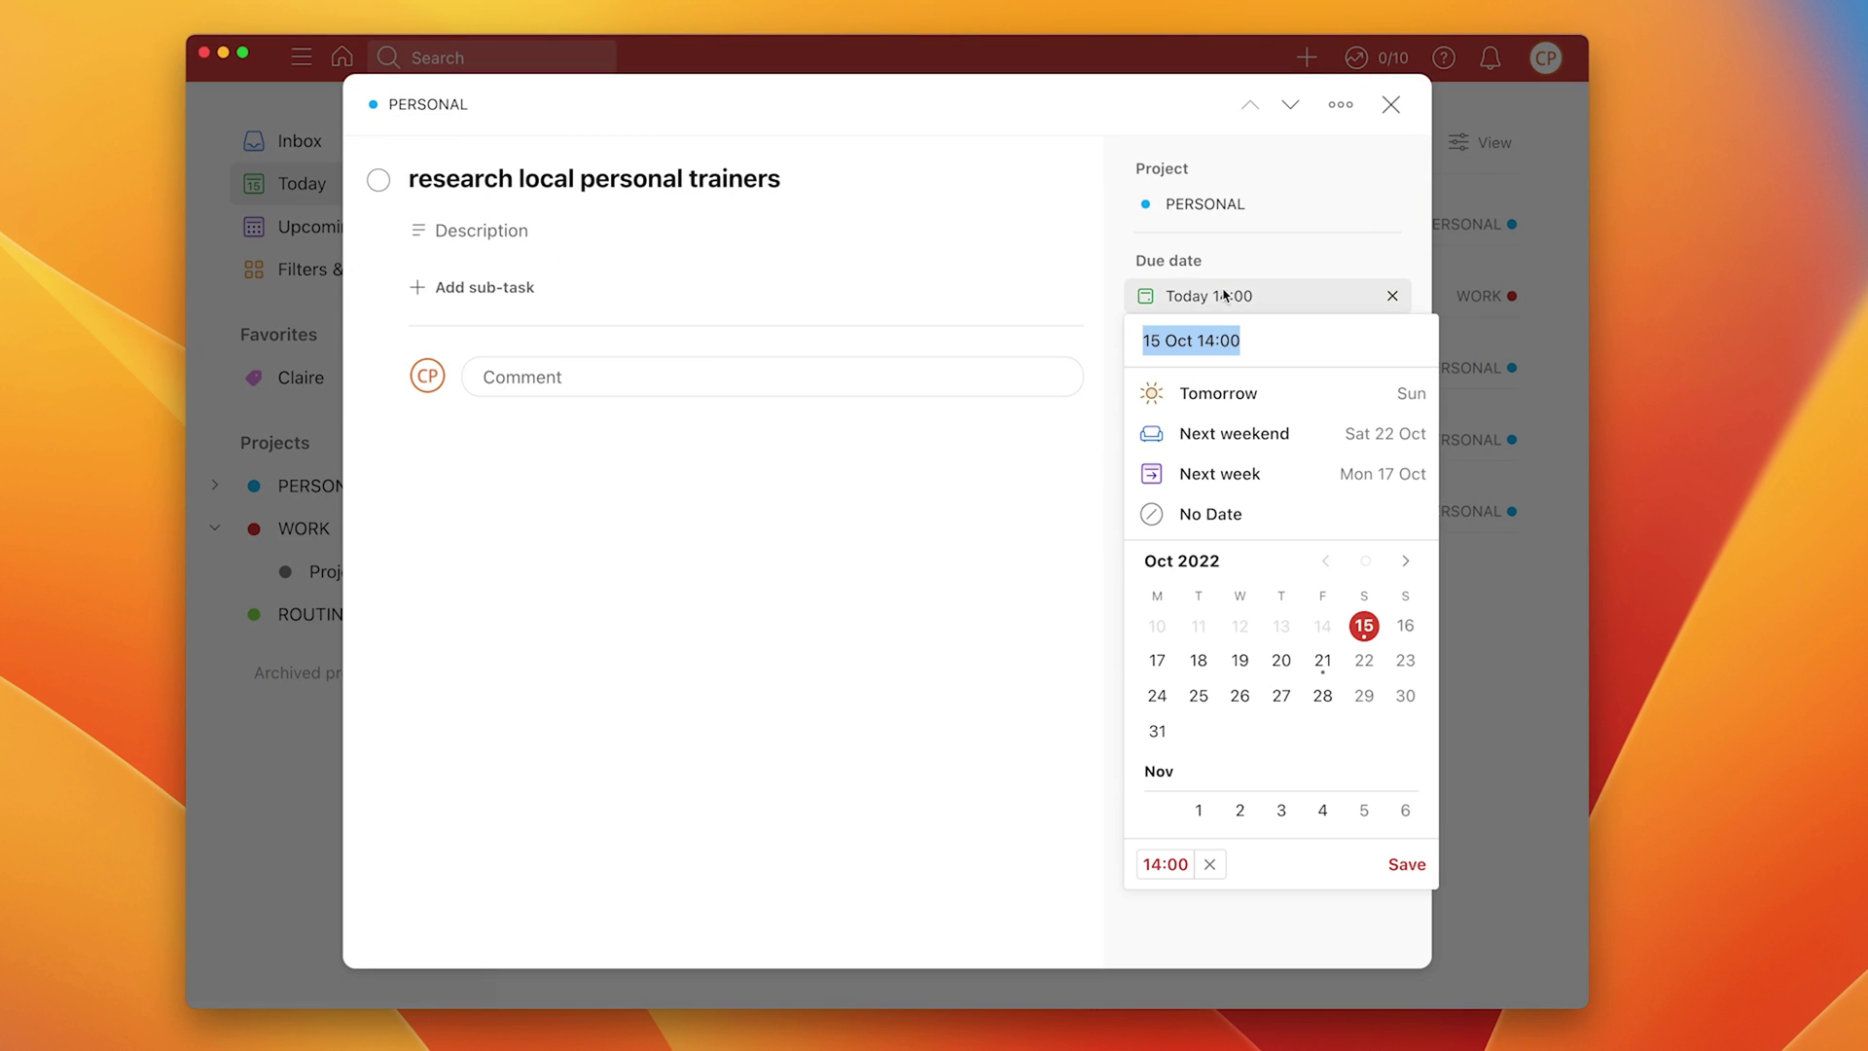
click(1210, 864)
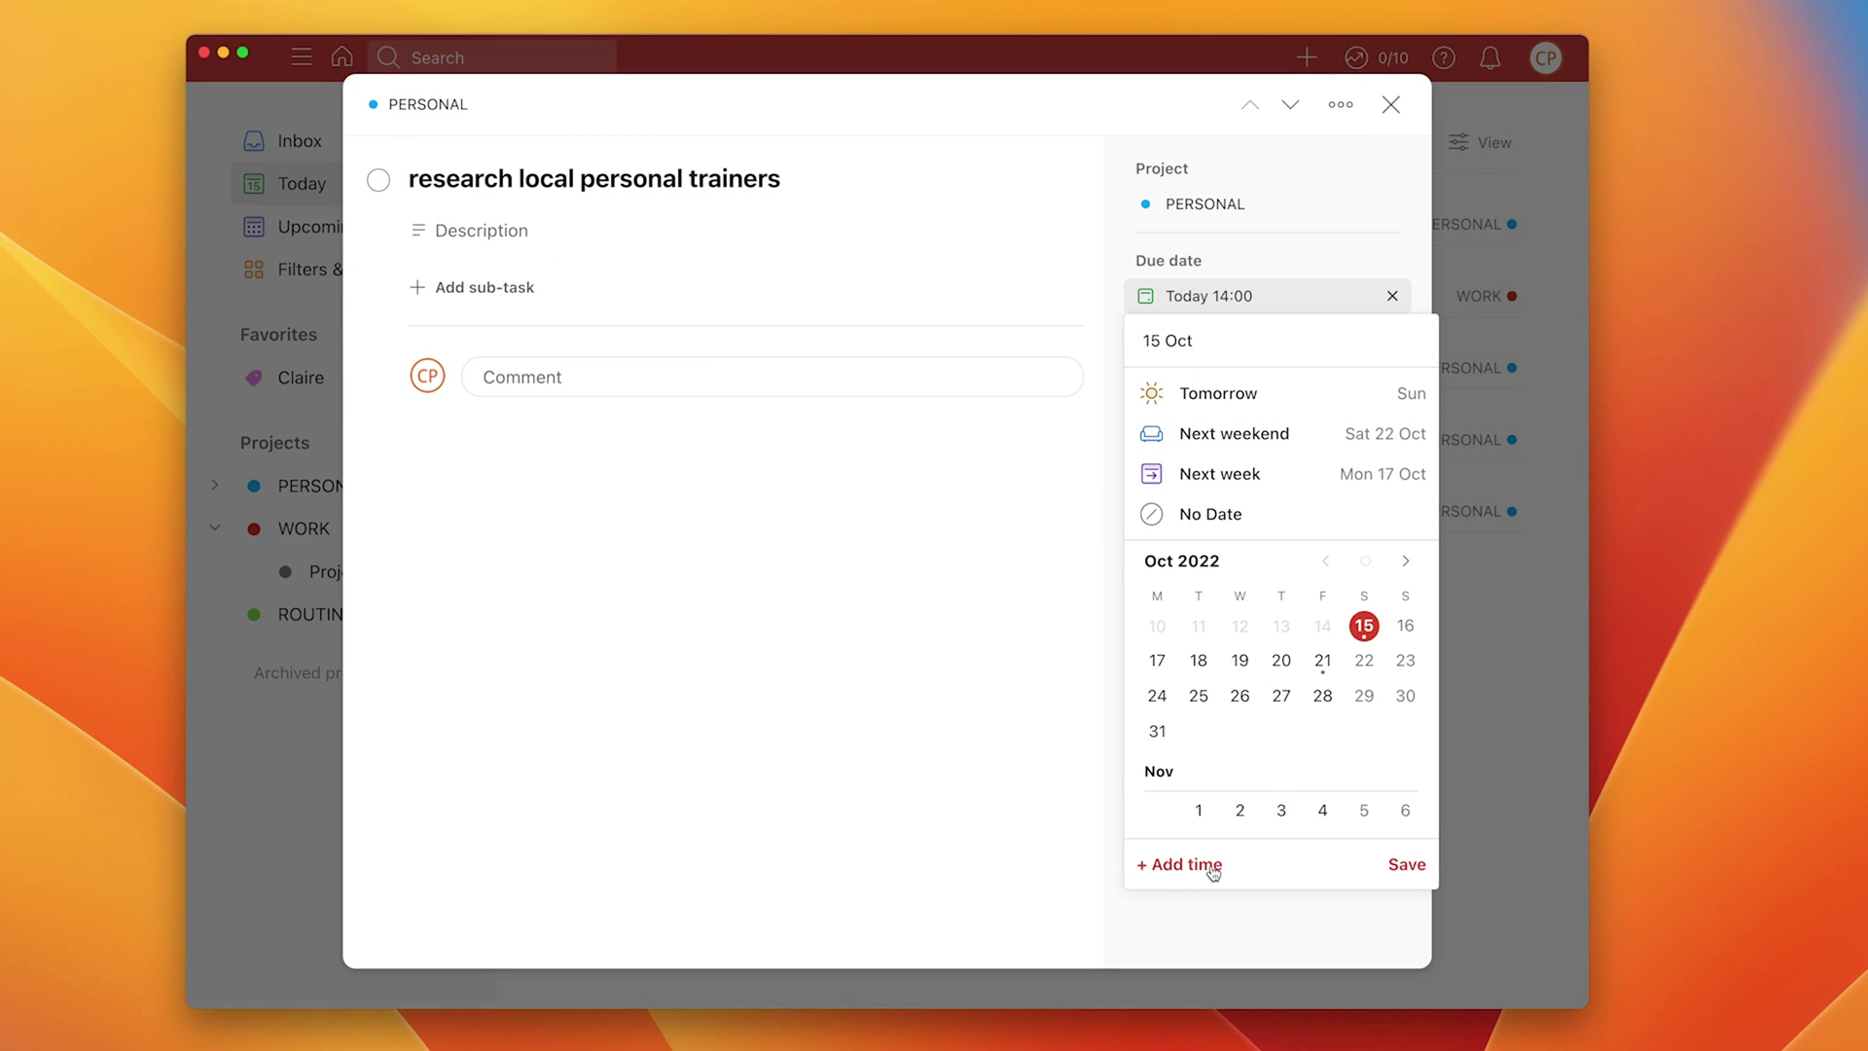
click(1407, 869)
click(1391, 105)
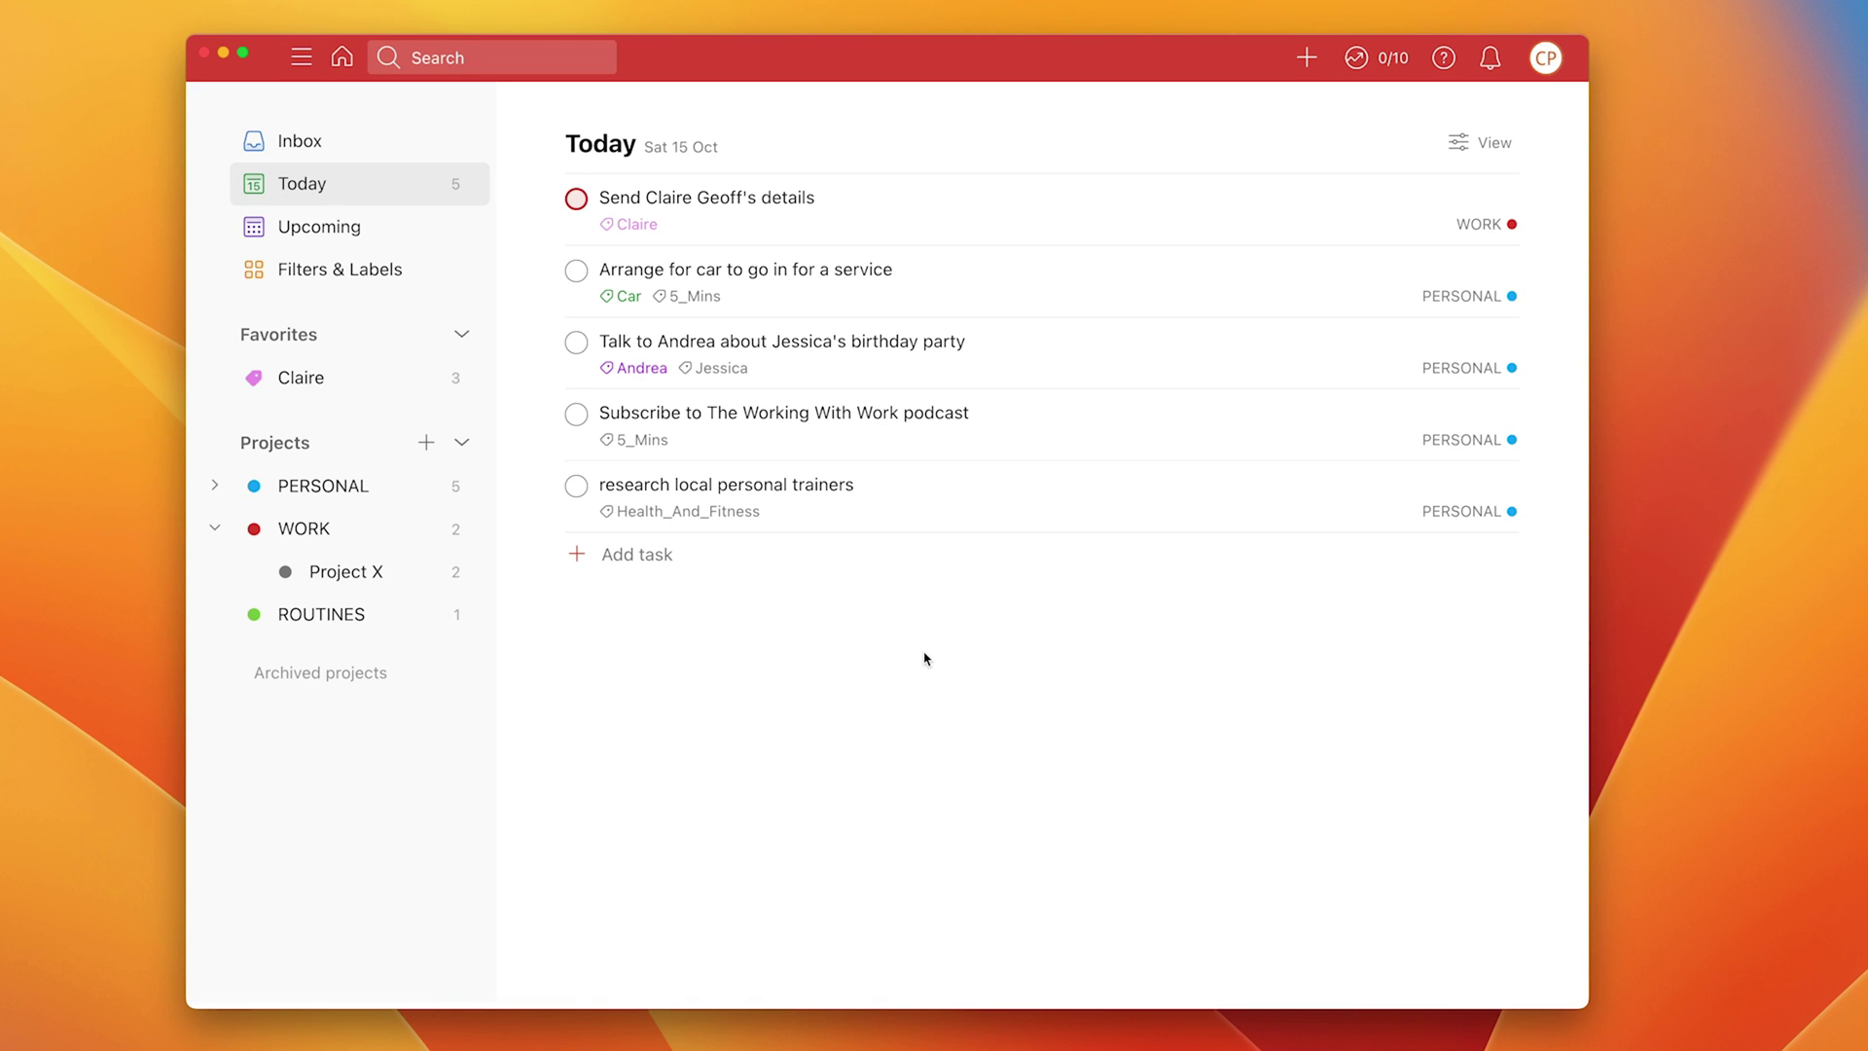
Give the birthday-party task Priority 3 in its details and close them
click(978, 367)
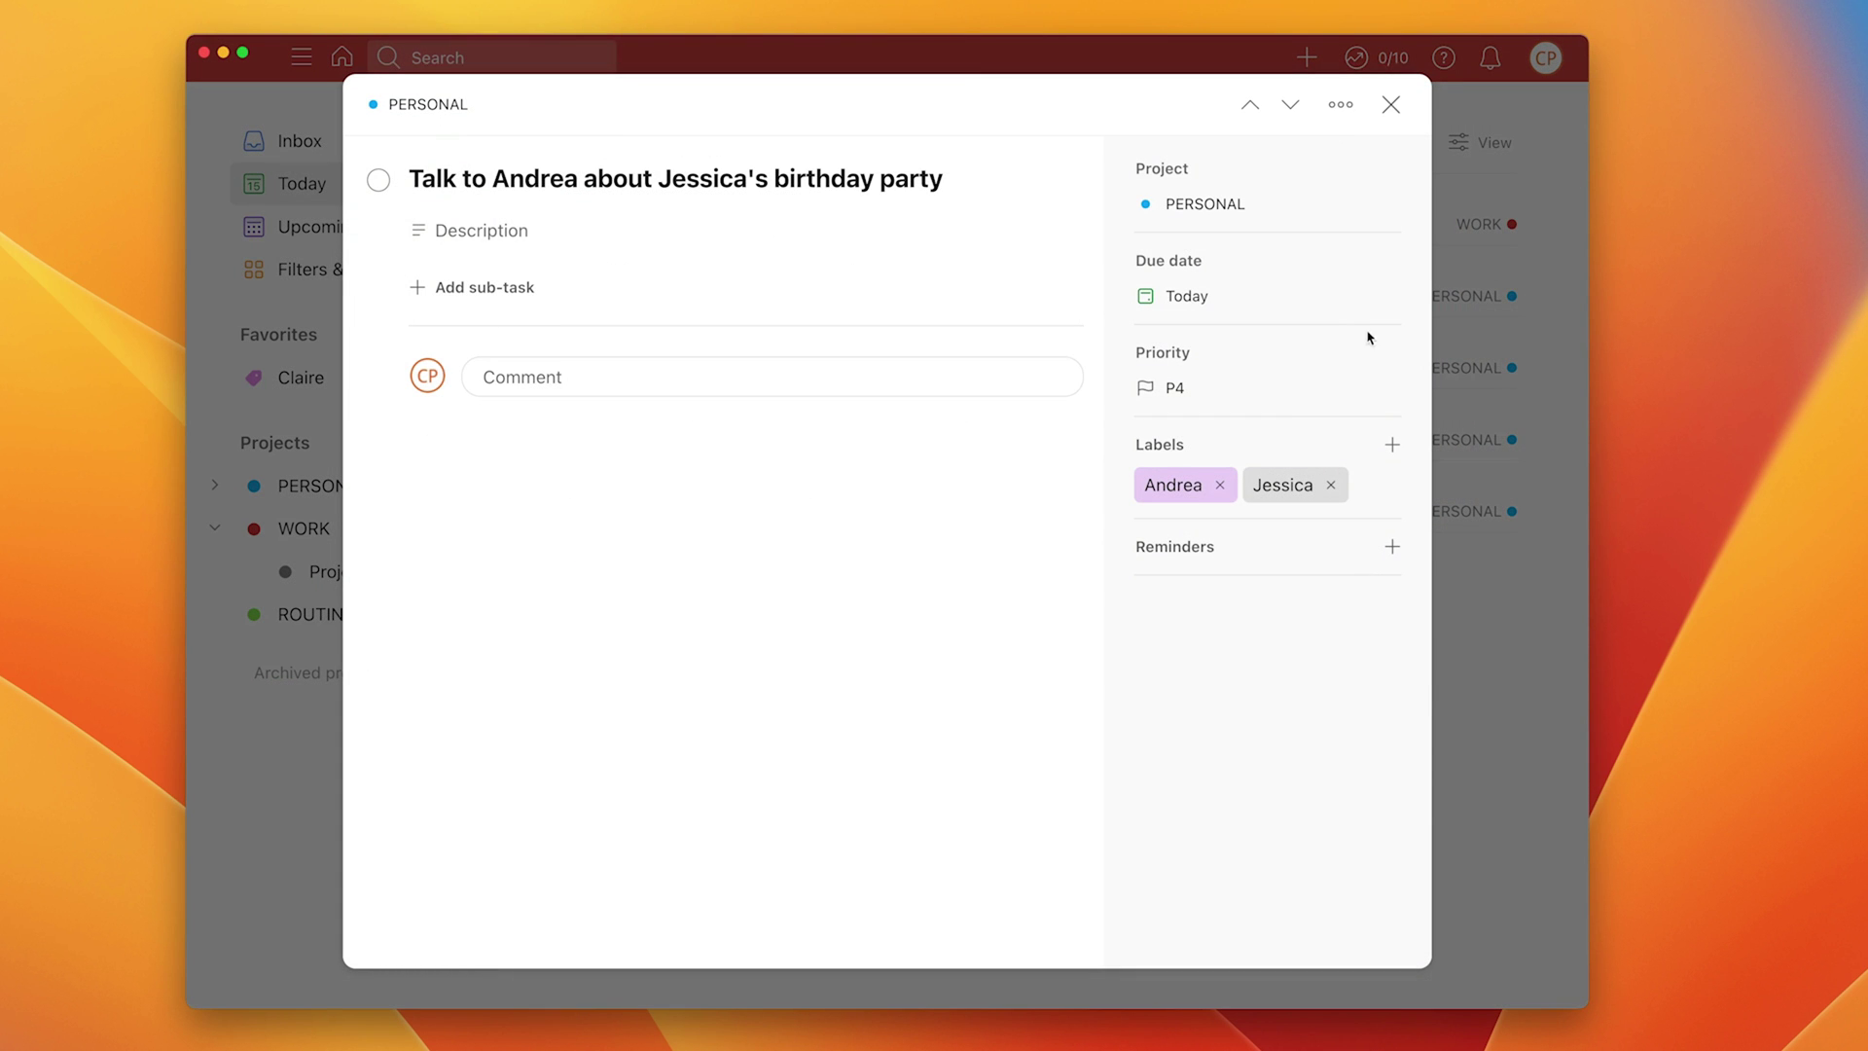
click(1253, 390)
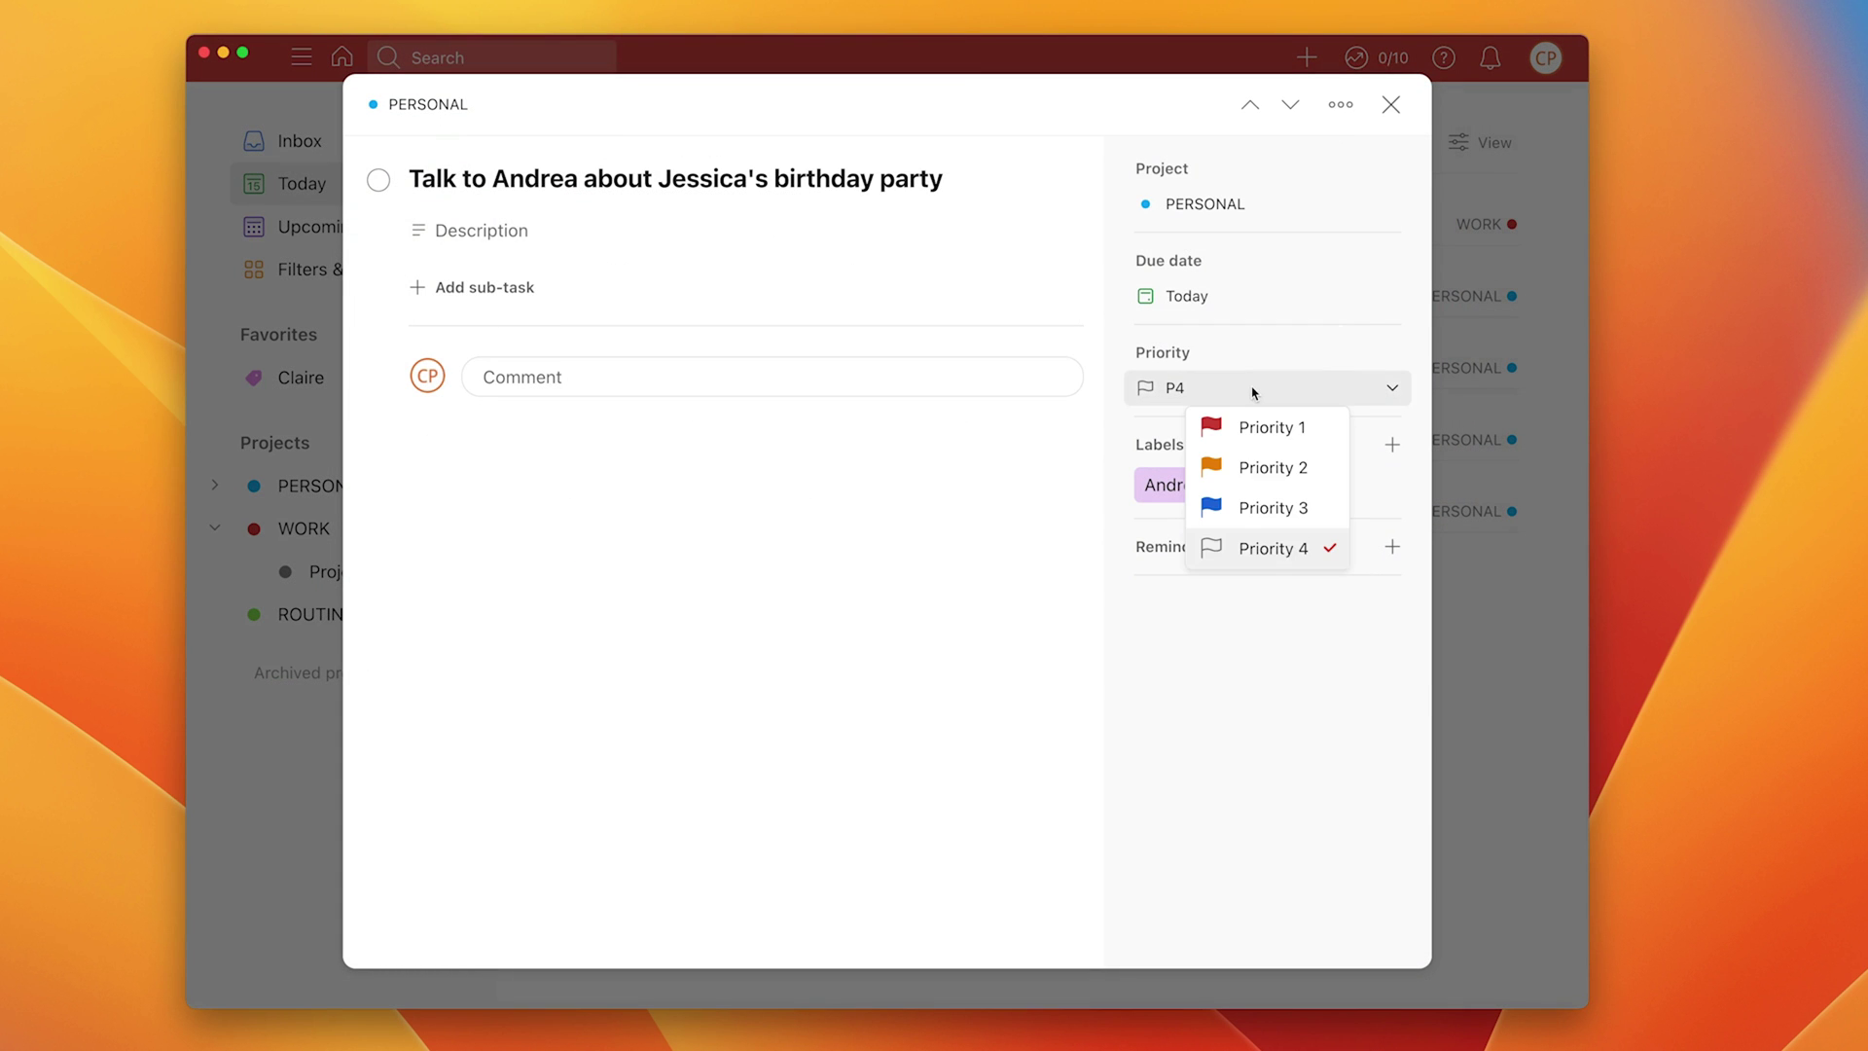
click(1278, 509)
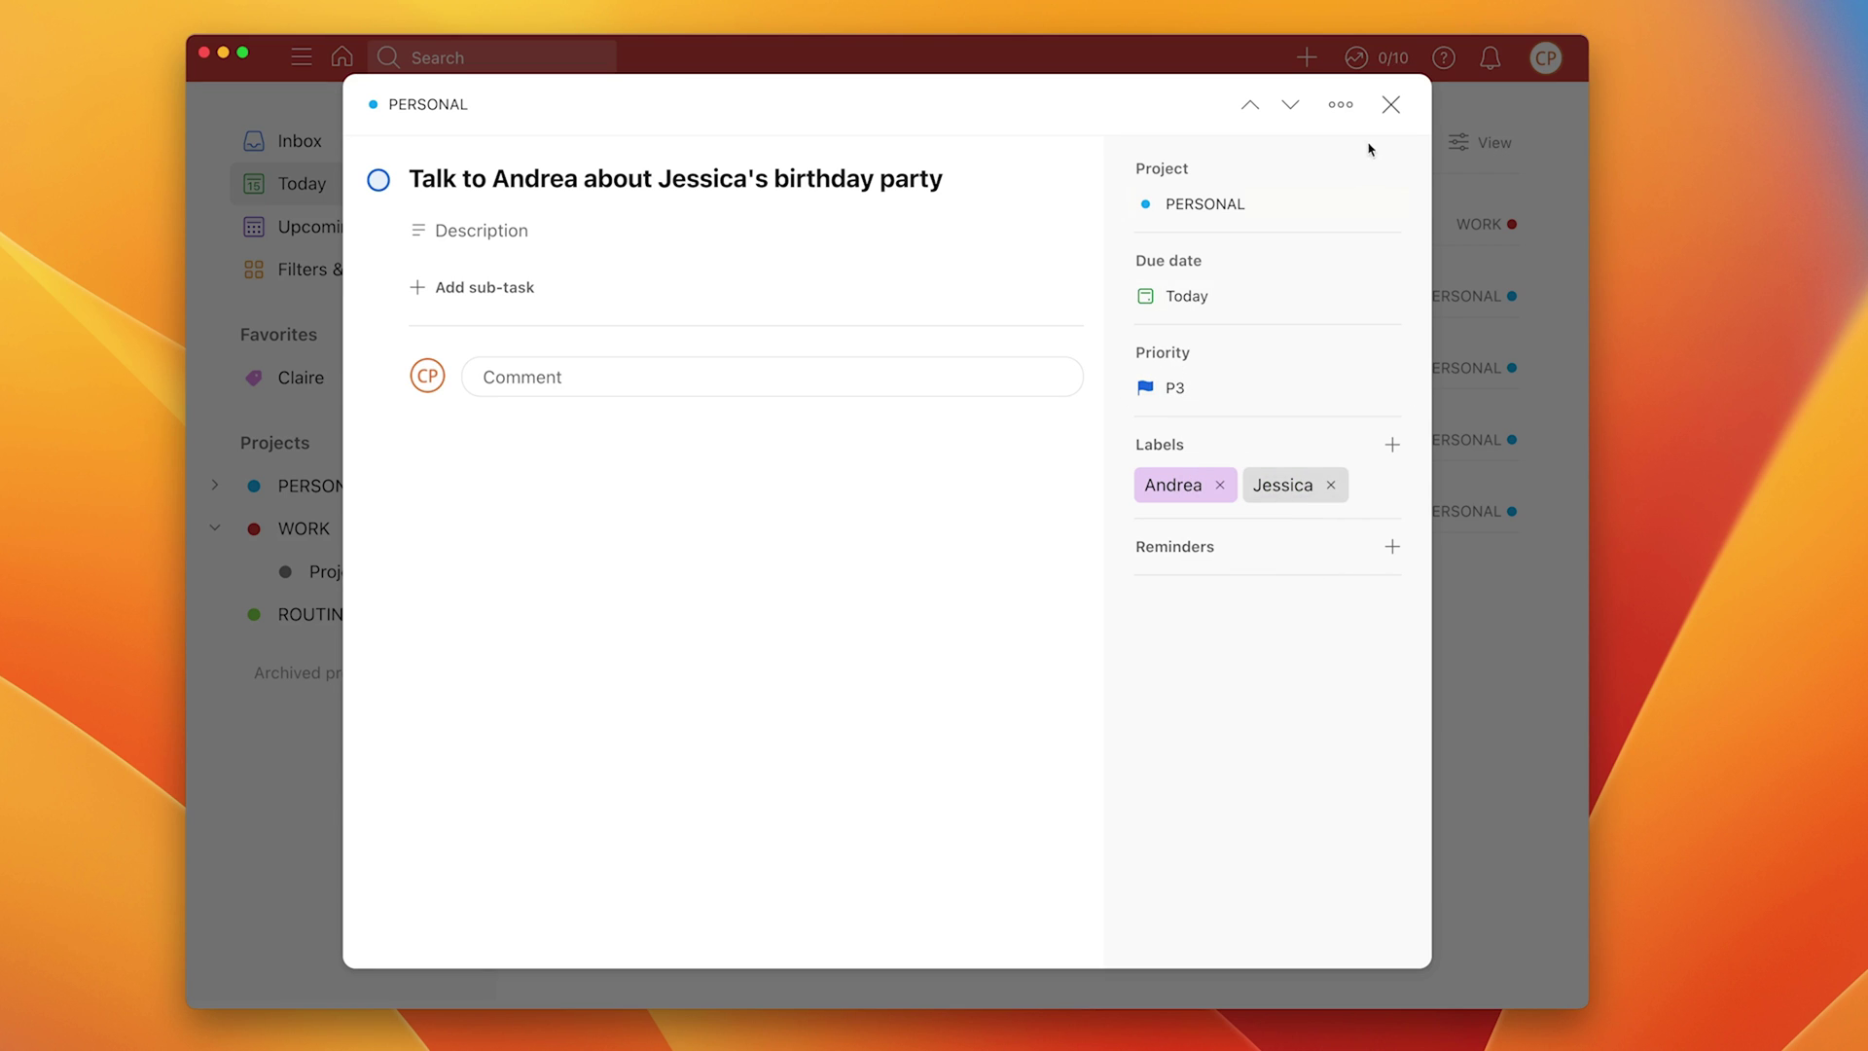
click(1391, 105)
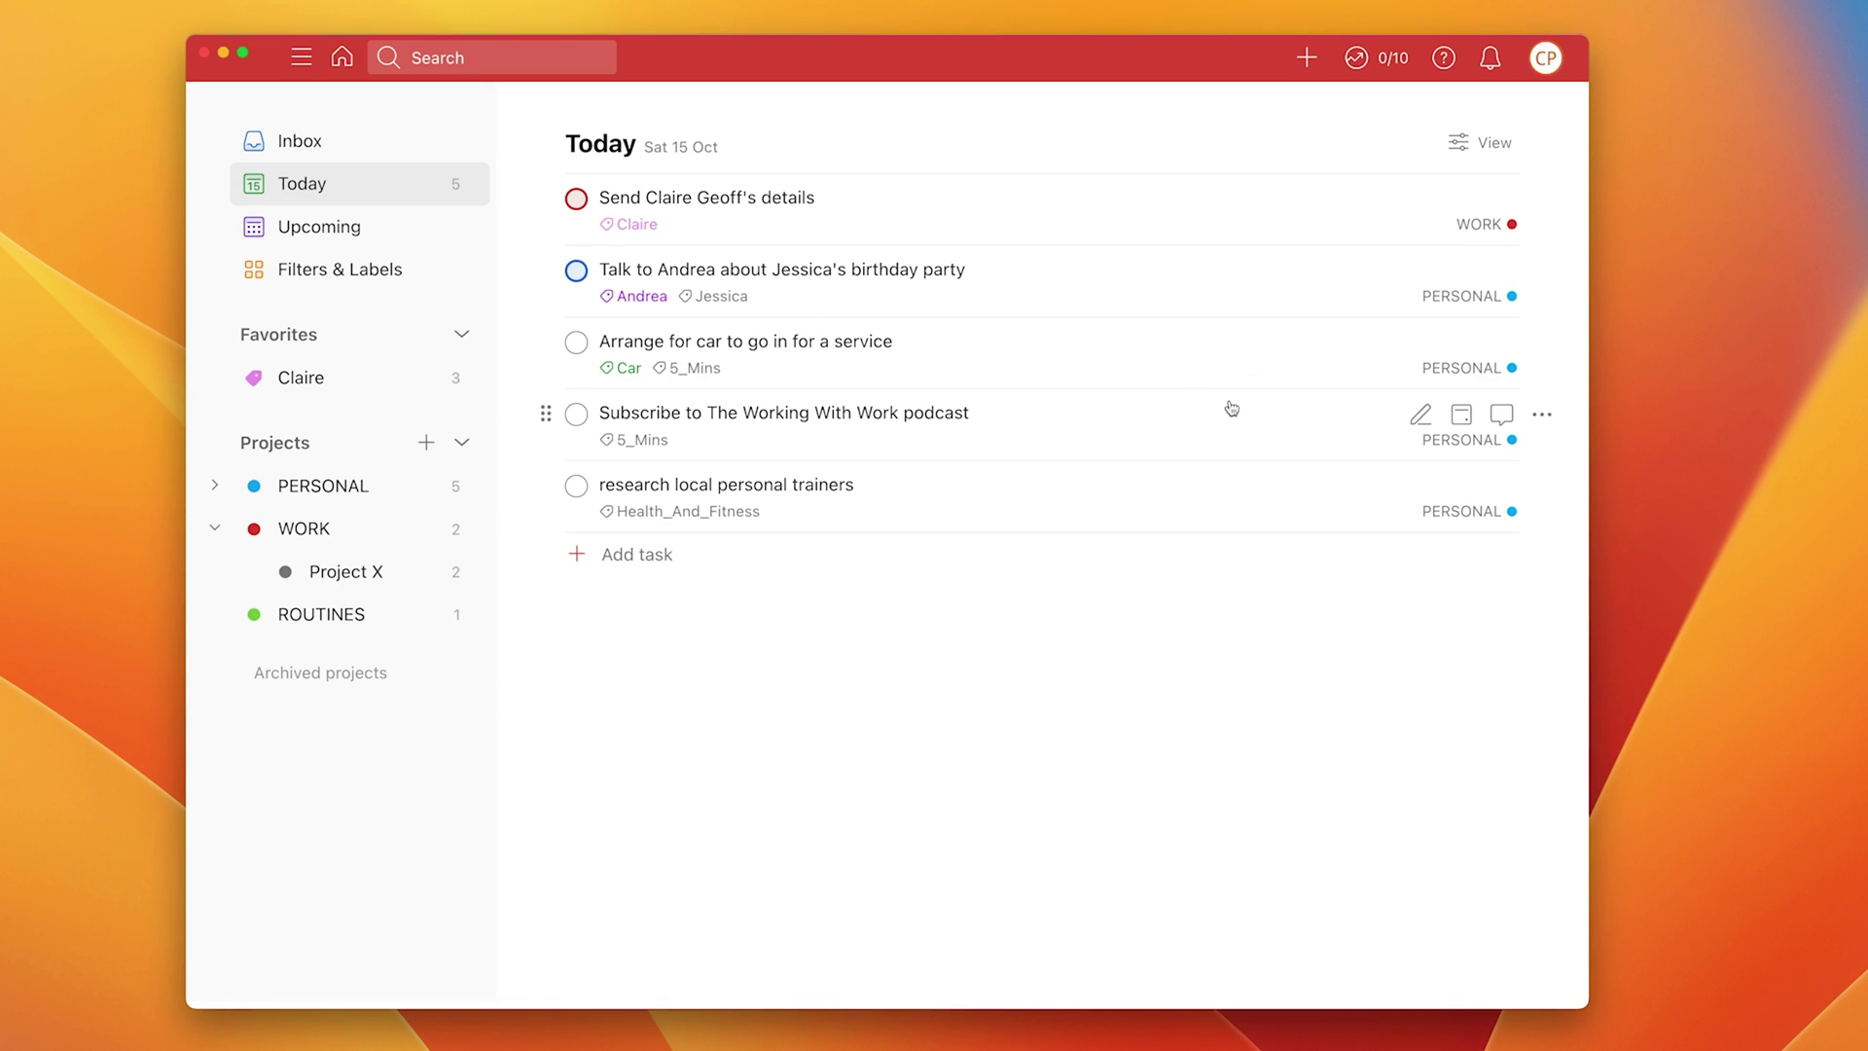
Append p2 to the podcast subscription task's name to give it priority 2
click(1419, 416)
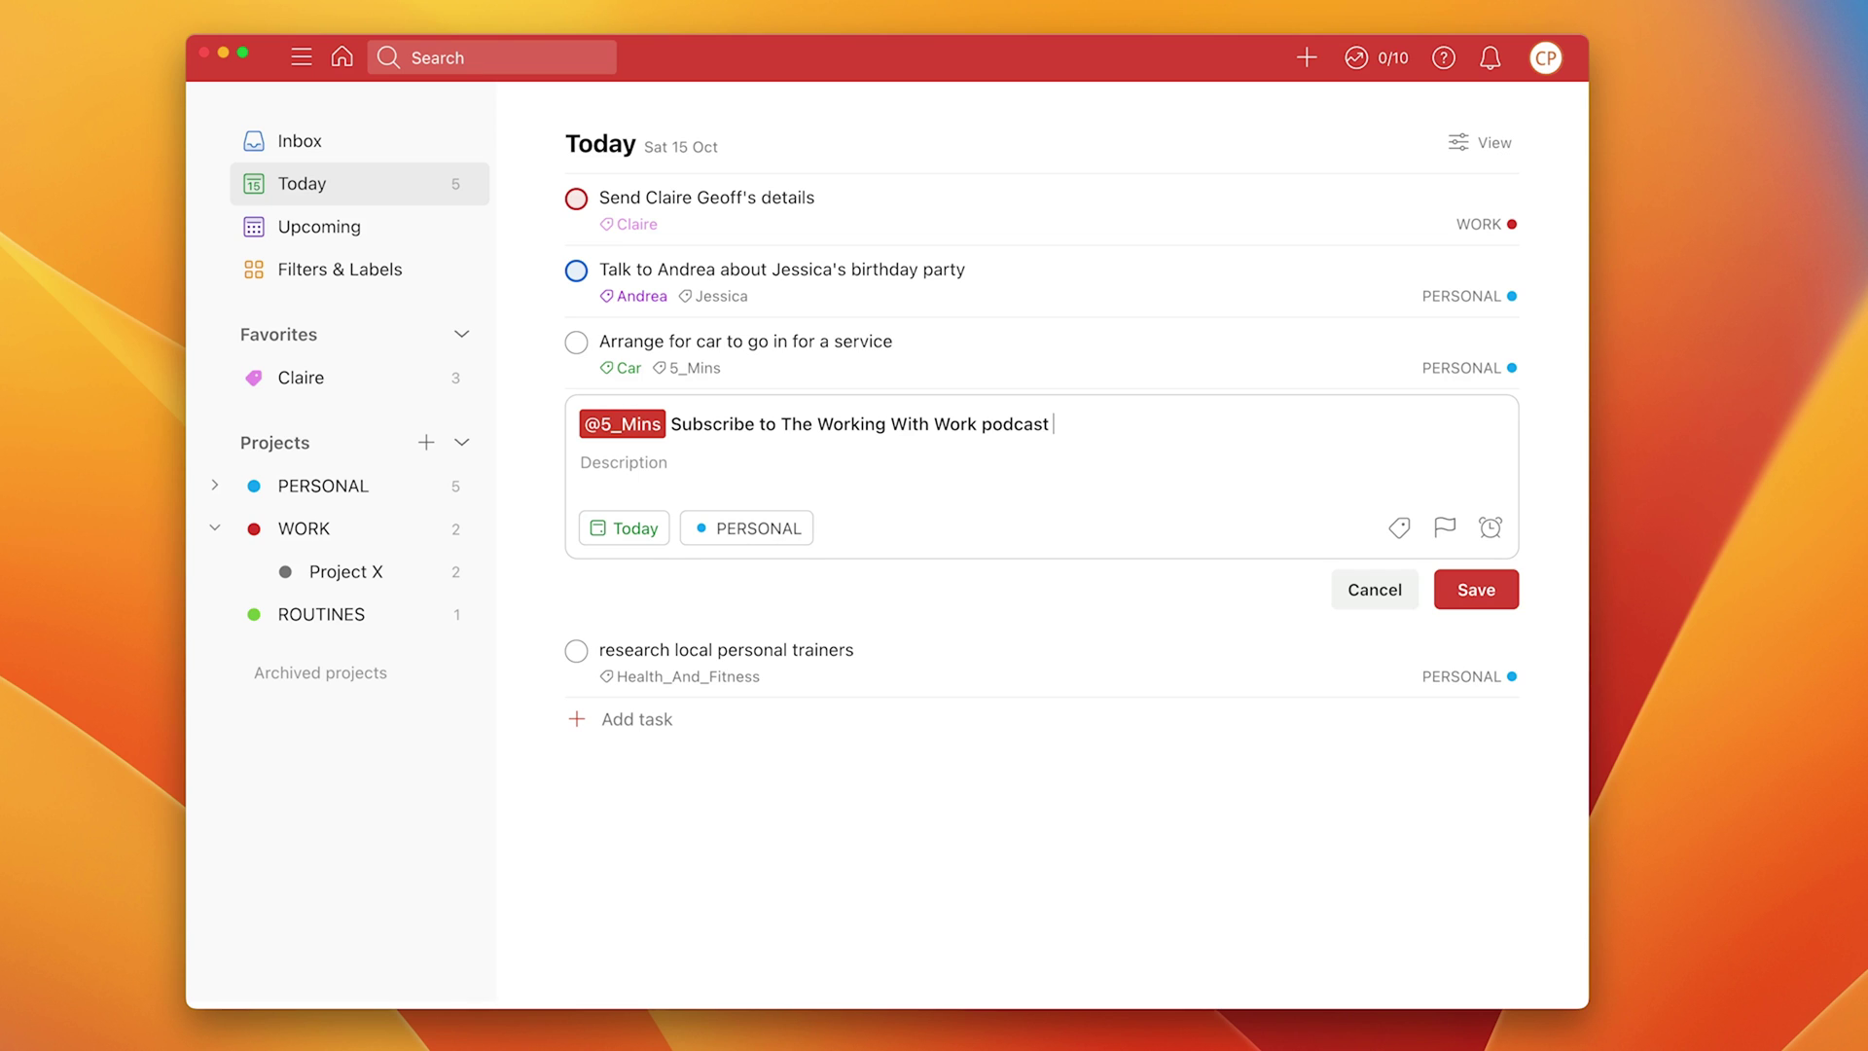
text(p2)
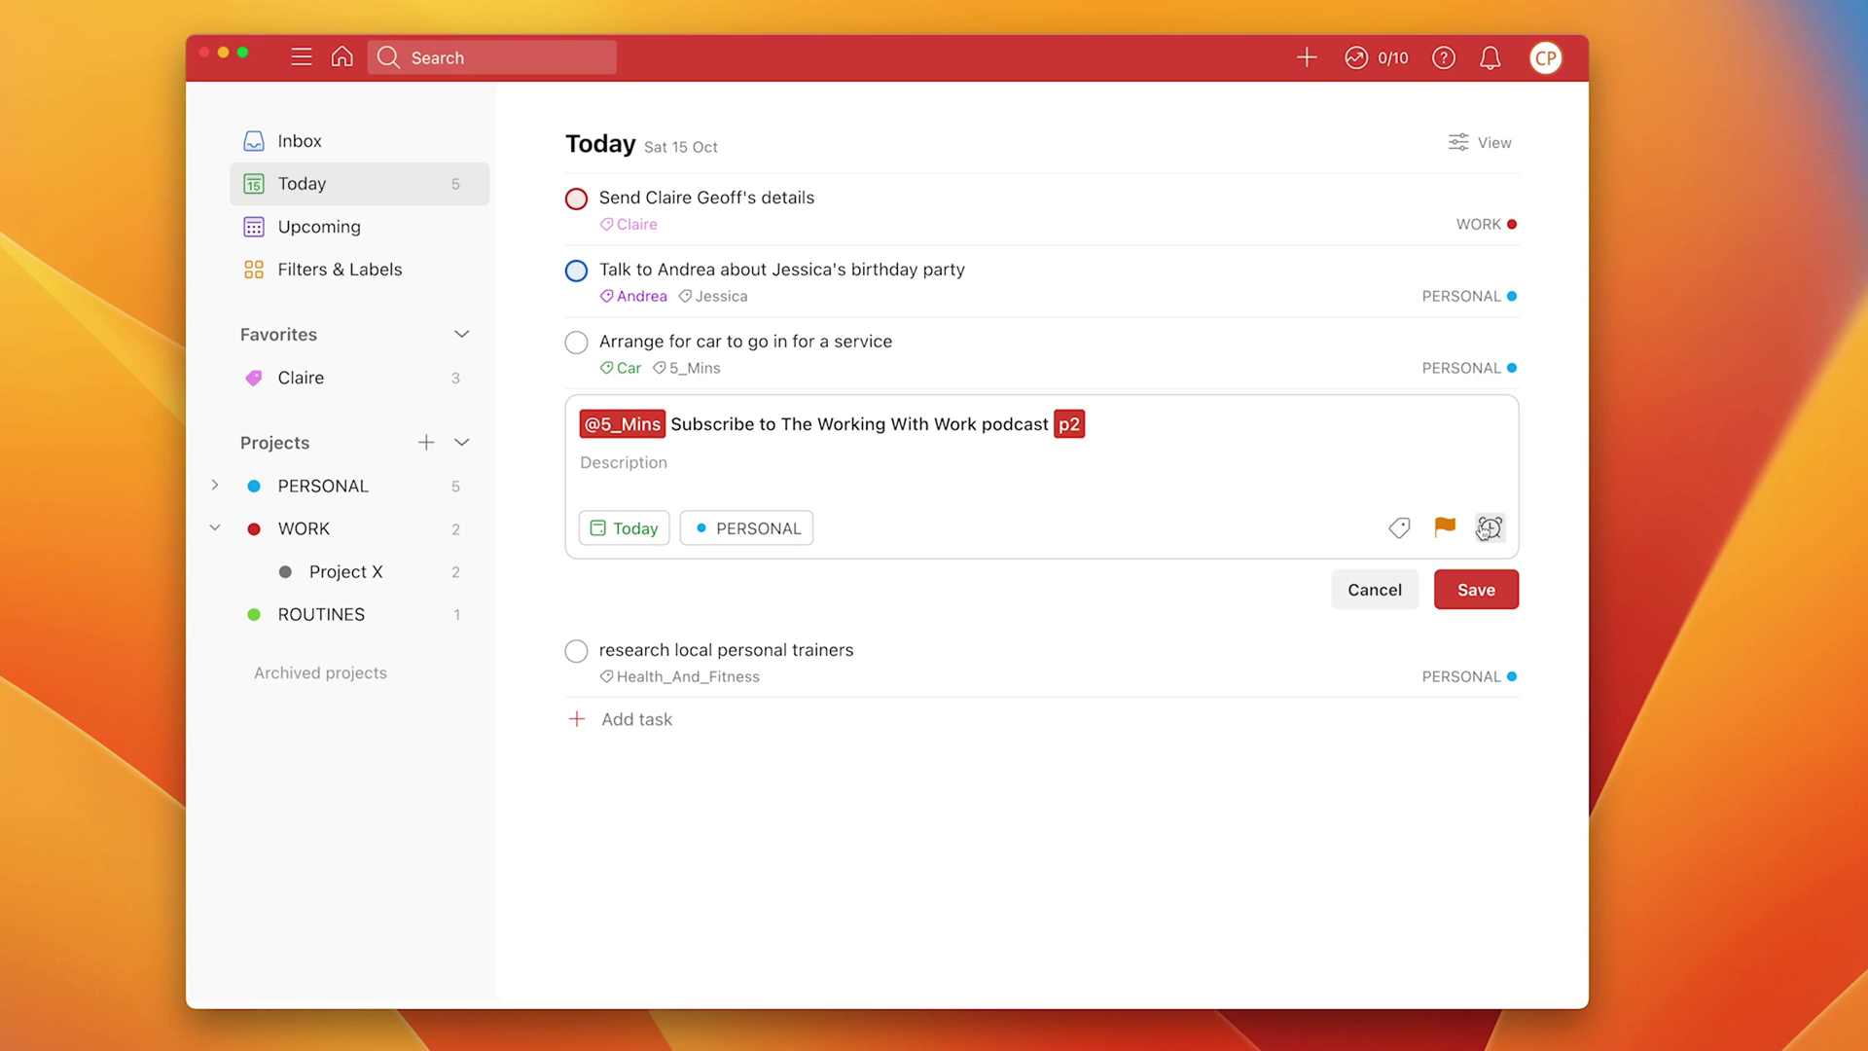
click(1464, 600)
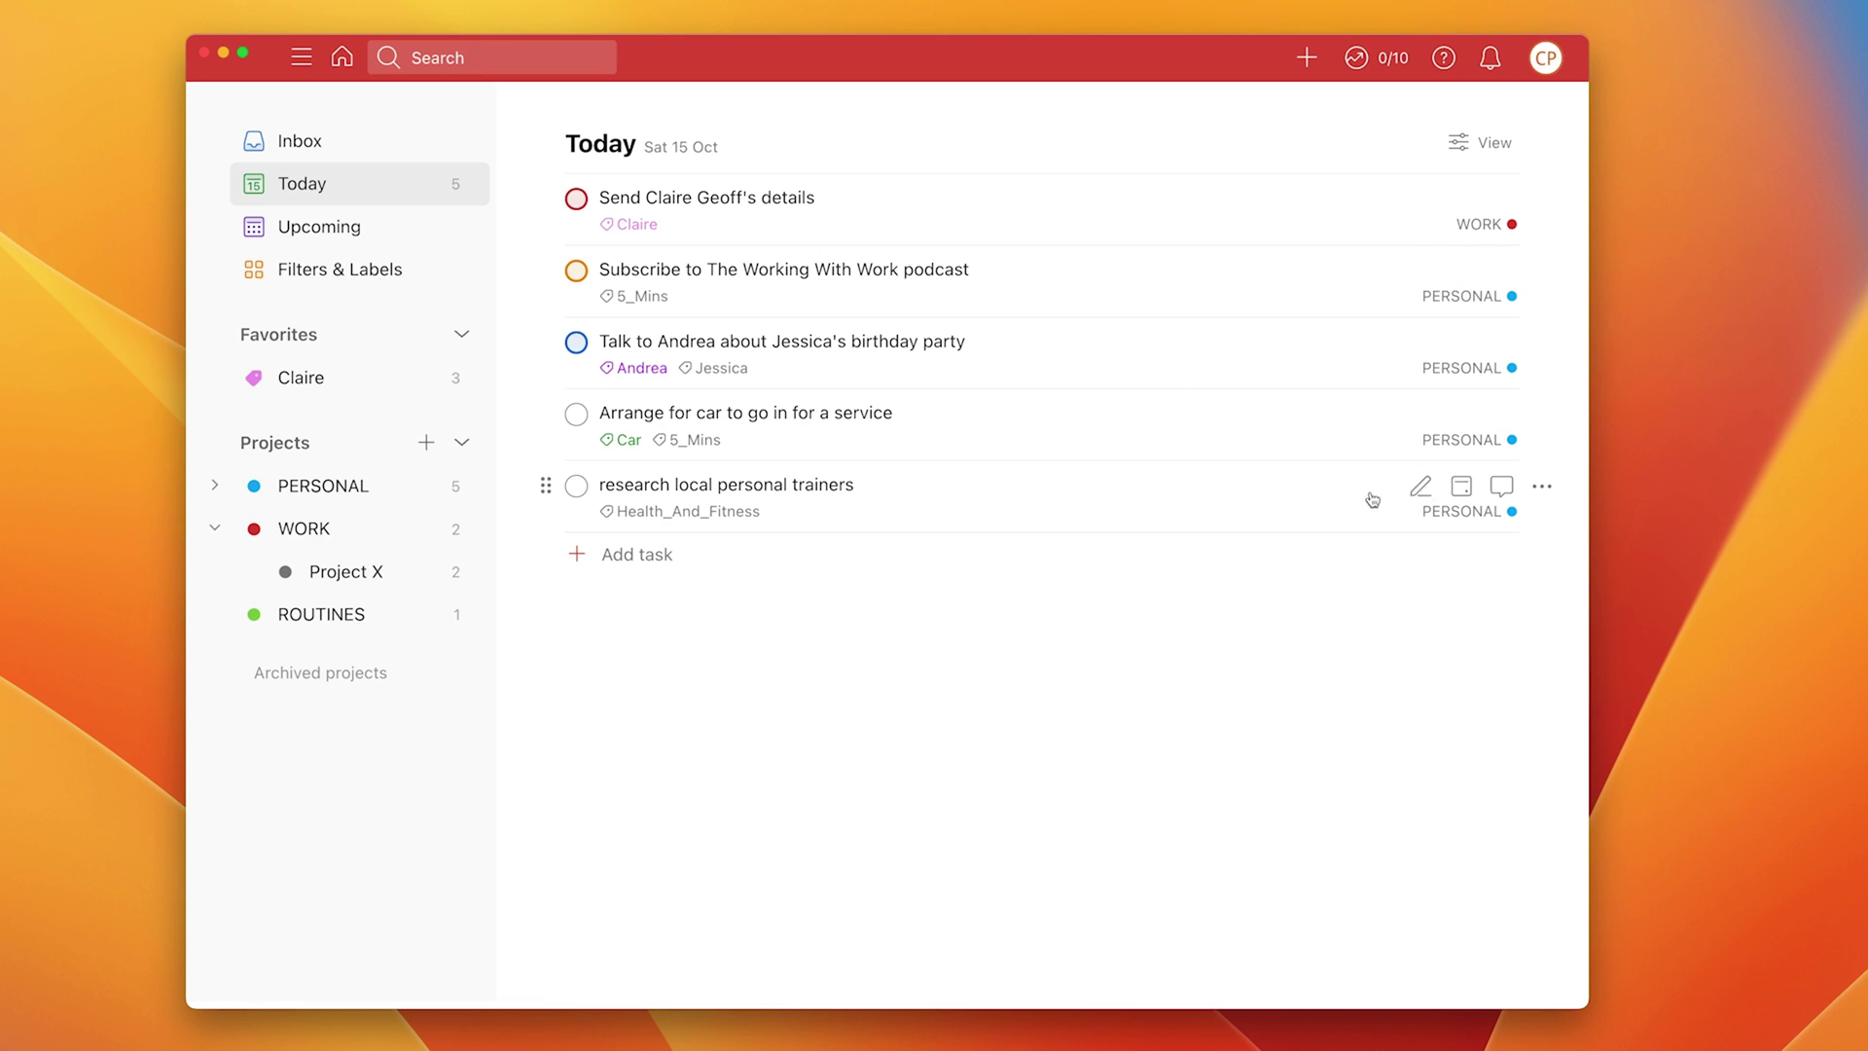
Append p2 to 'research local personal trainers' so it gets priority 2
click(1419, 487)
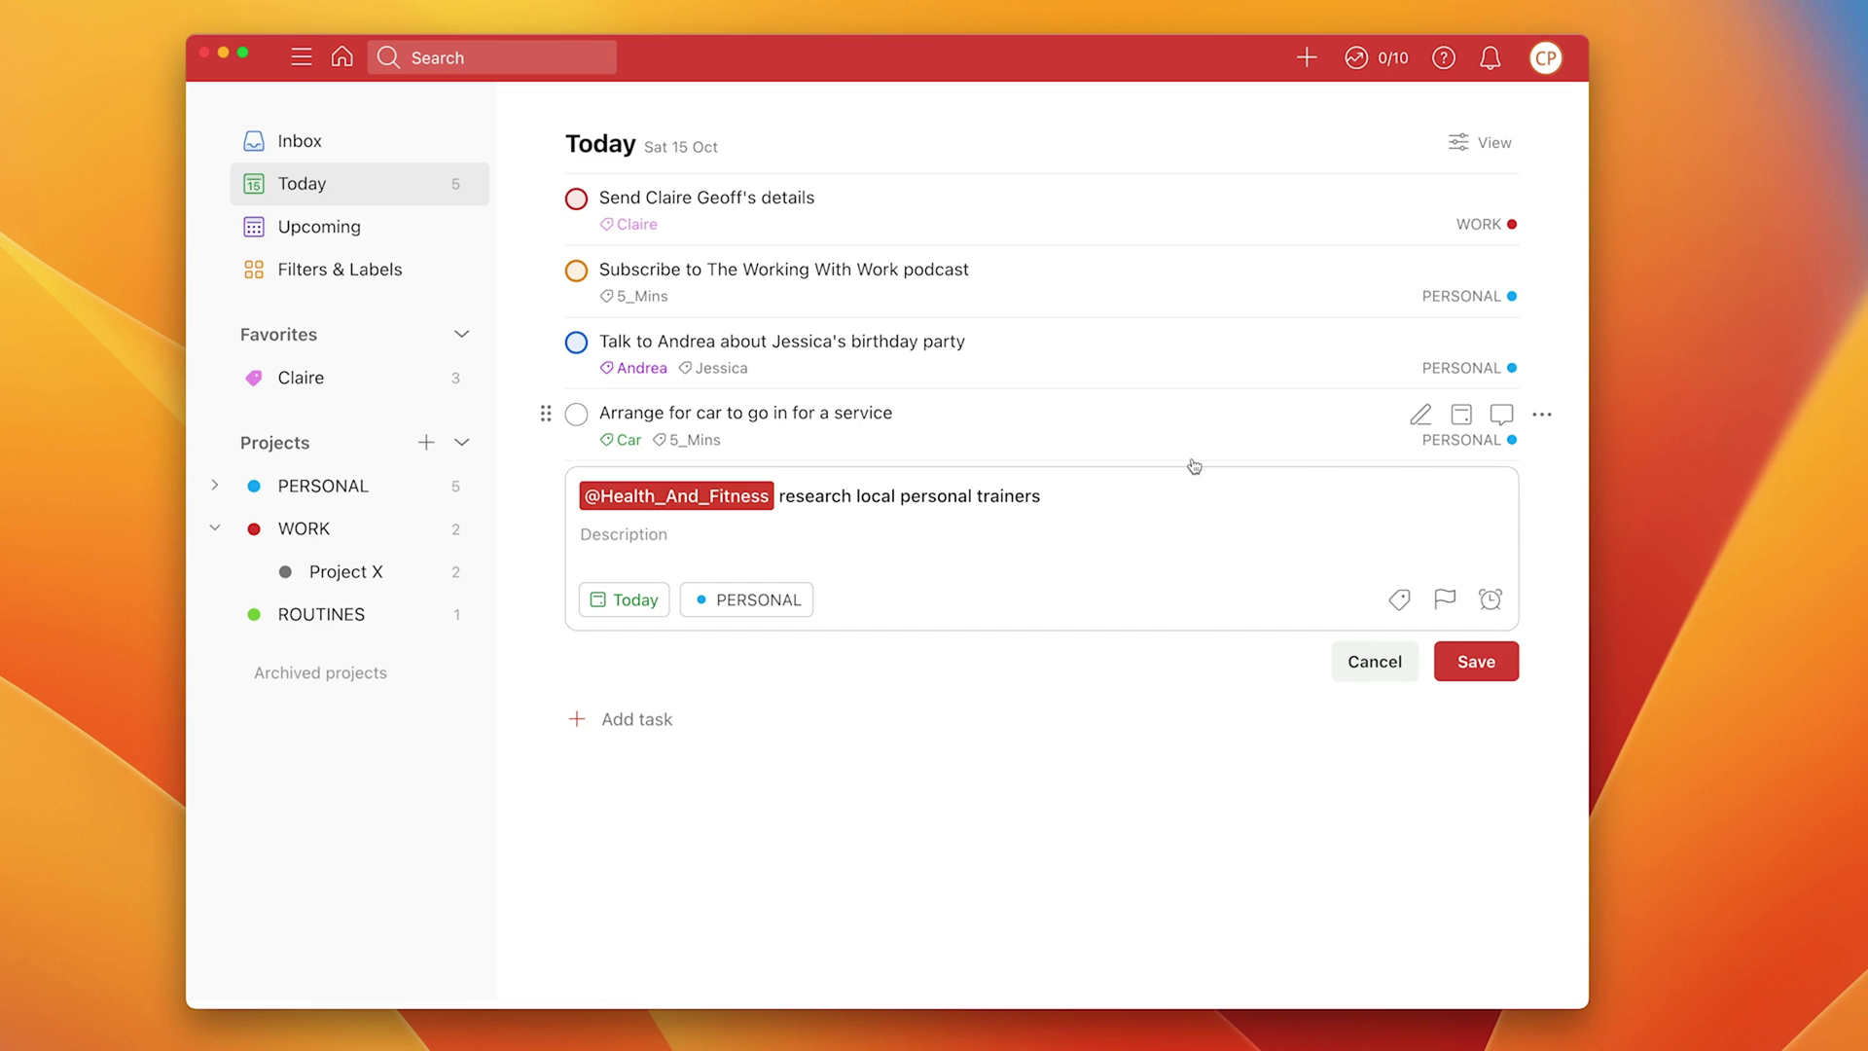
text(p2)
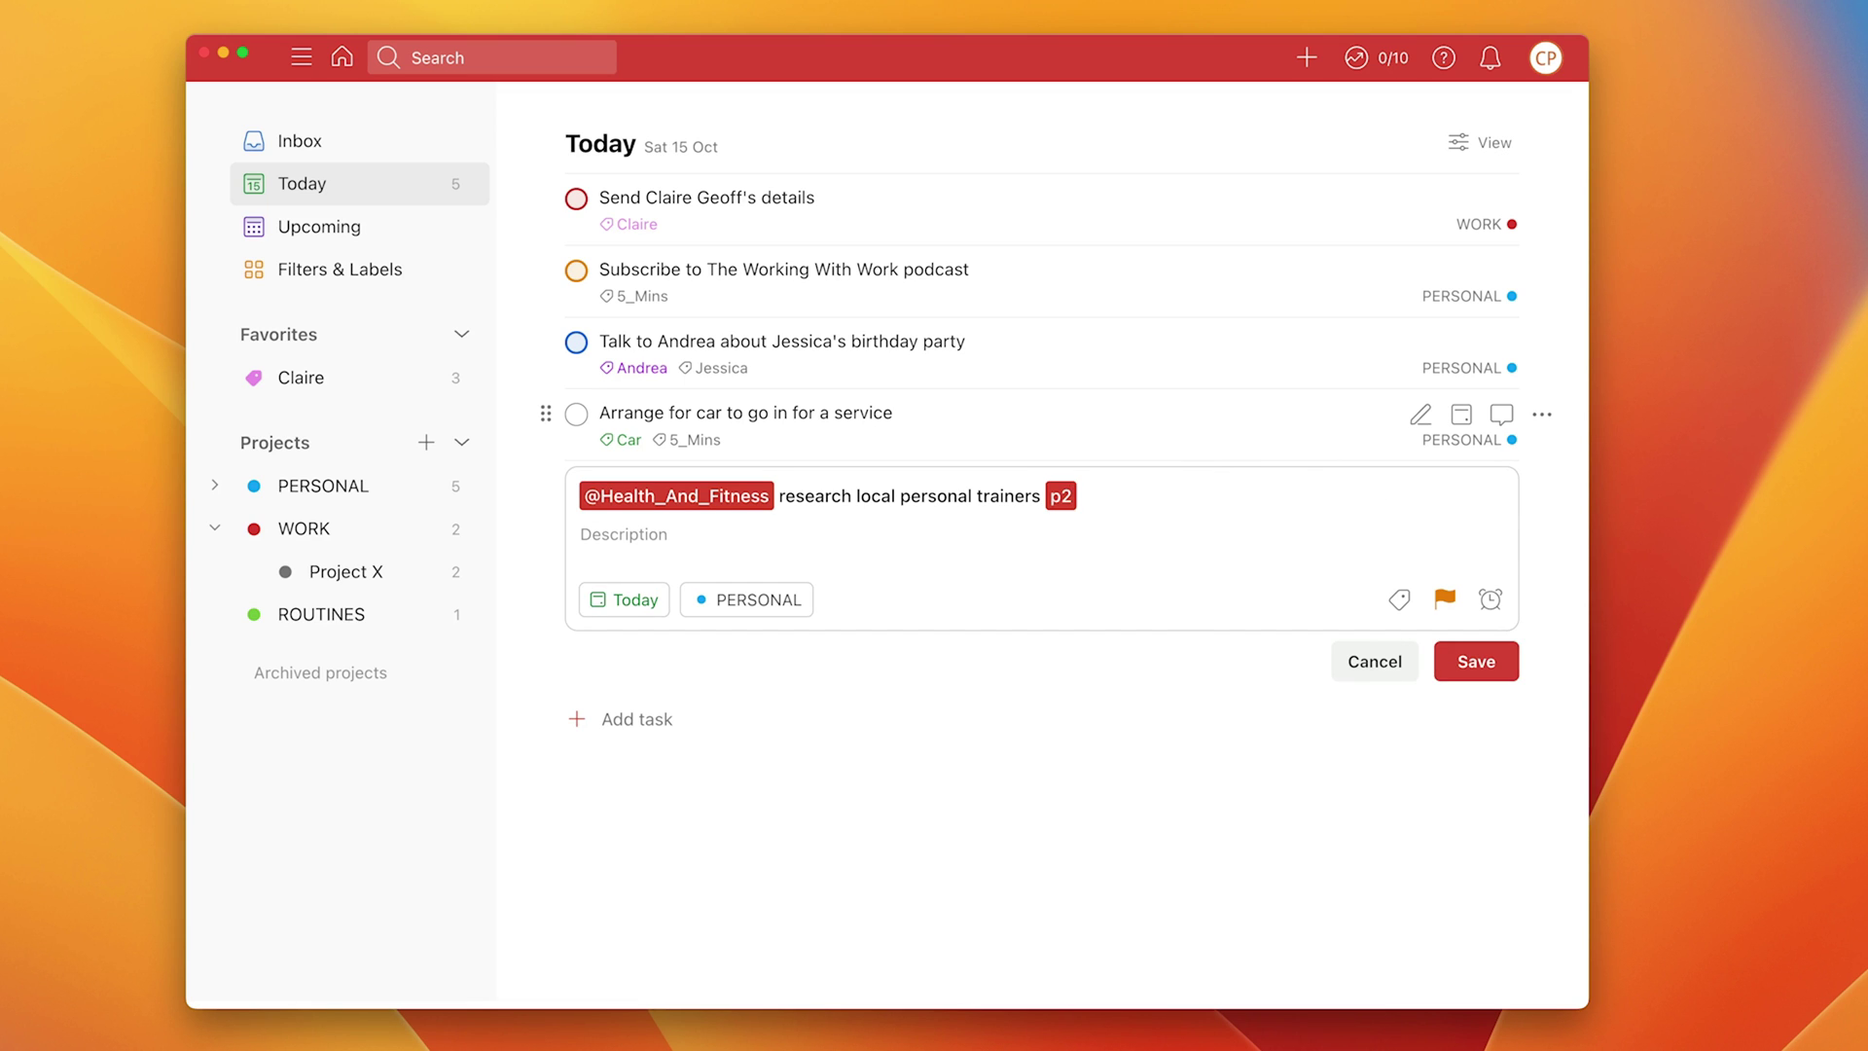
click(1476, 662)
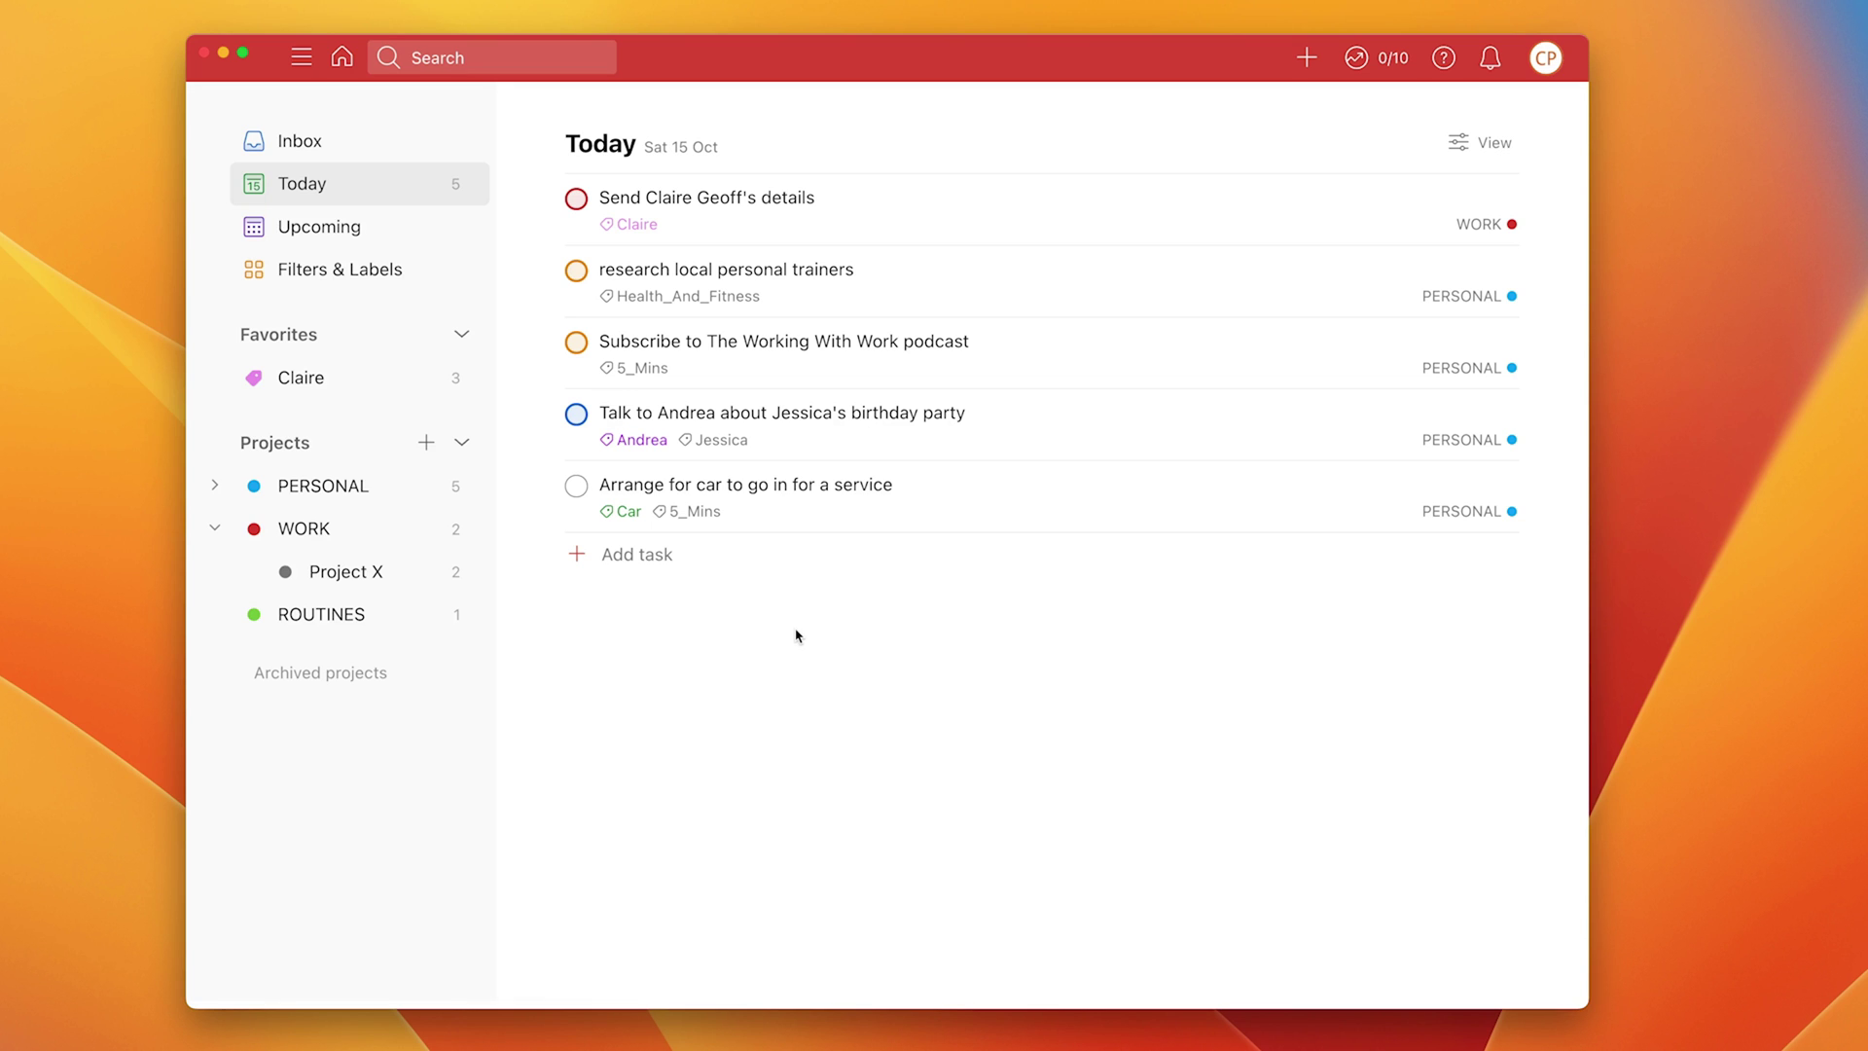
Begin an inline edit of the car service task, remove the added p1, and cancel
mouse_move(834, 493)
click(1422, 485)
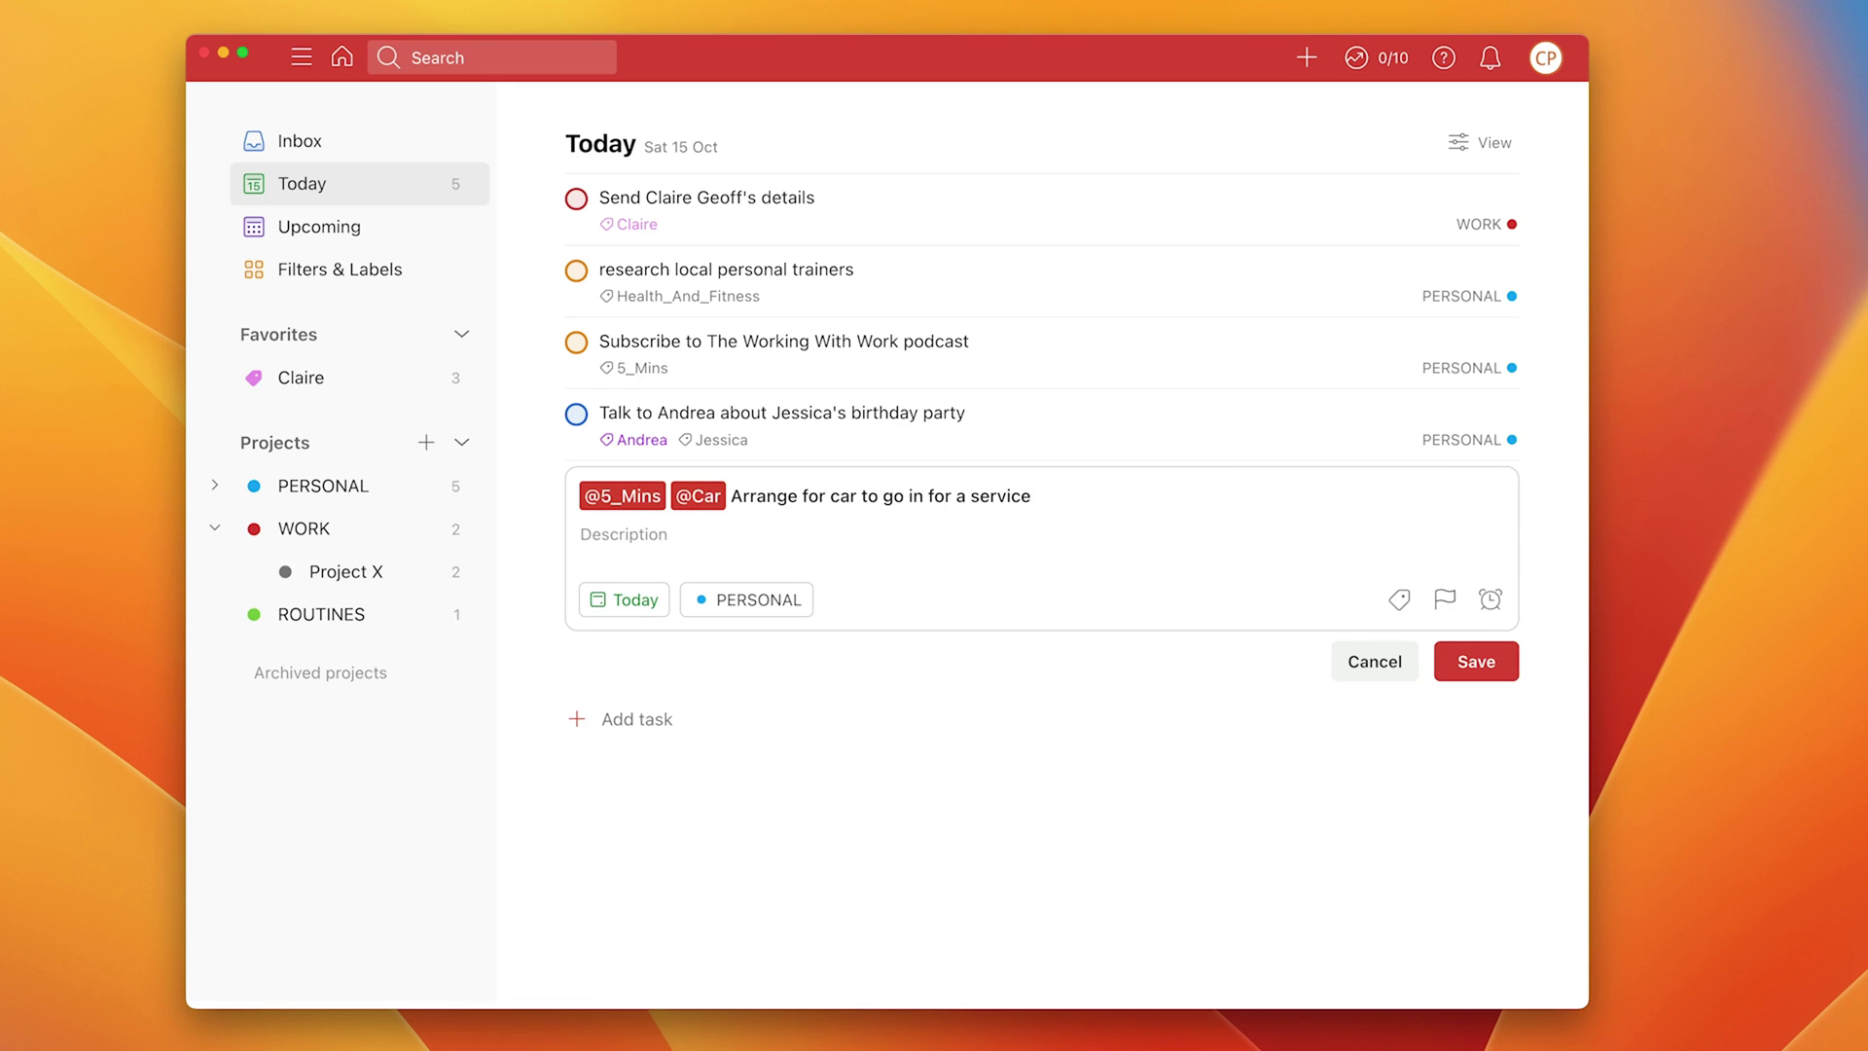
text(p1)
key(BackSpace)
key(BackSpace)
click(1367, 654)
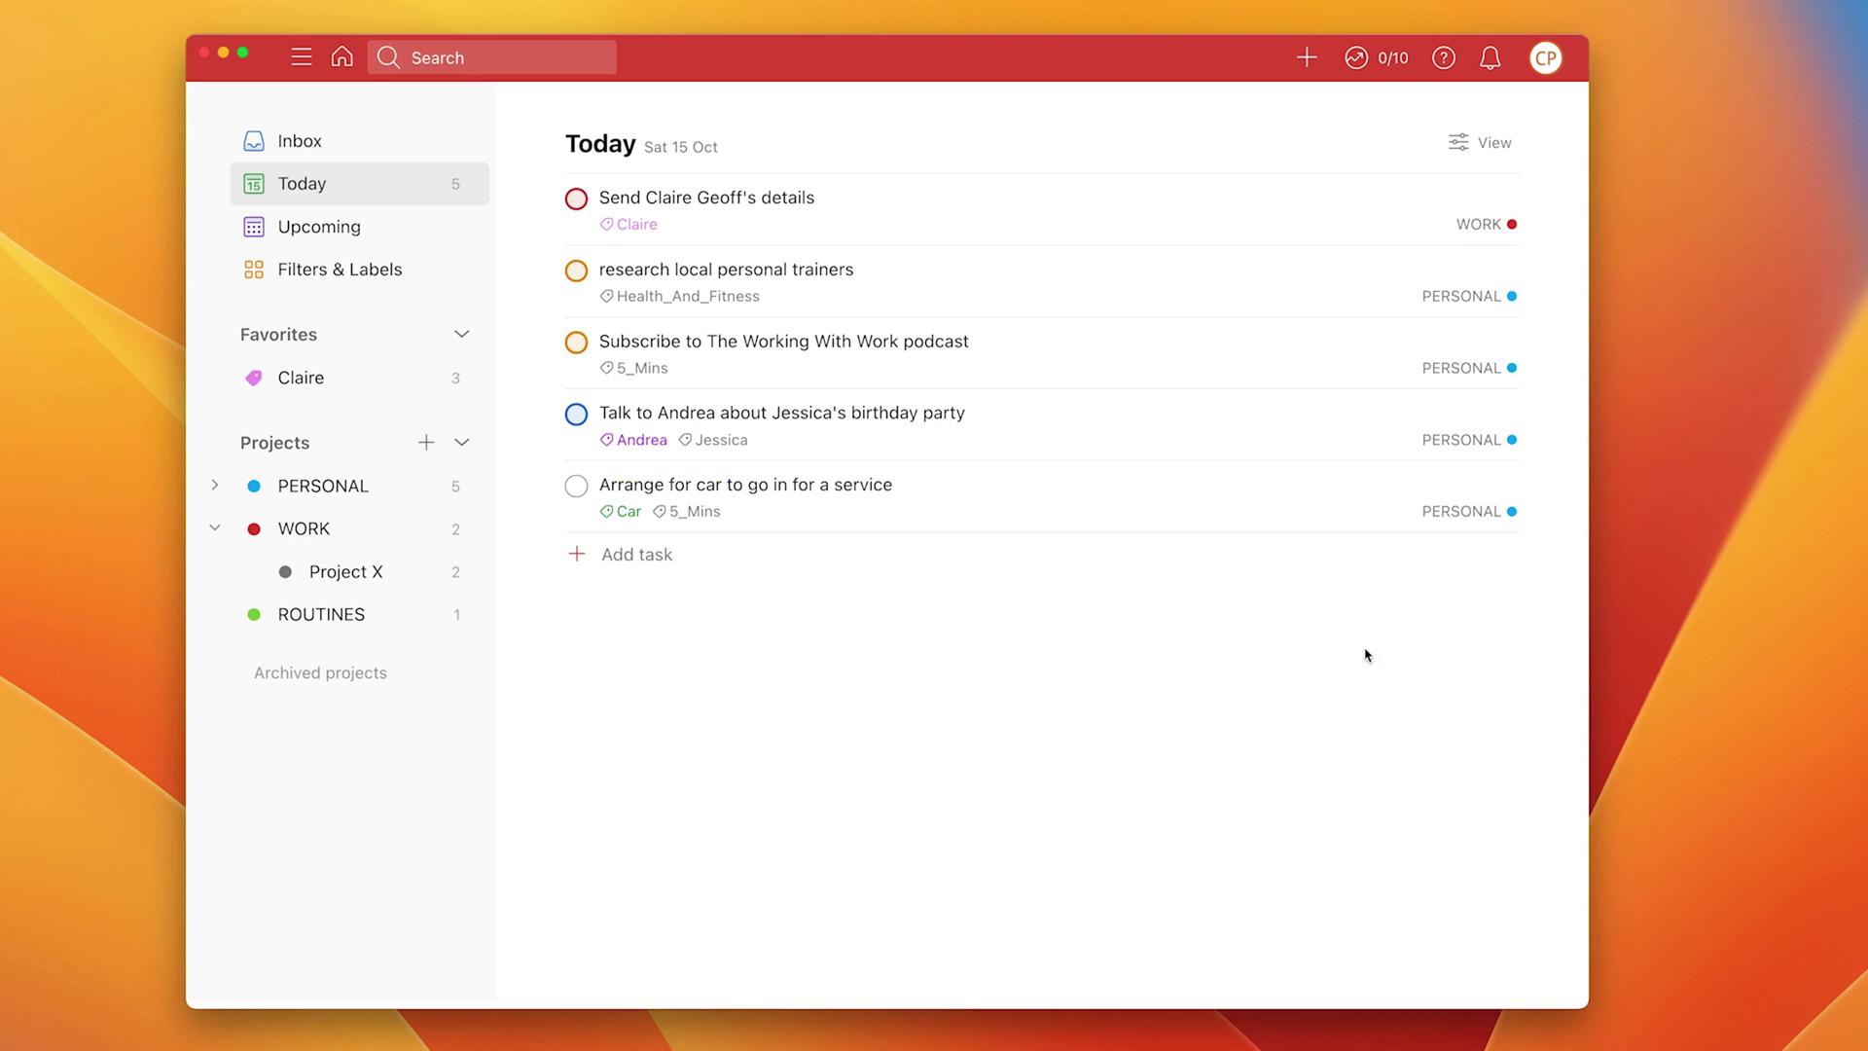
Keep the car service task at Priority 4 in its details and close them
click(963, 509)
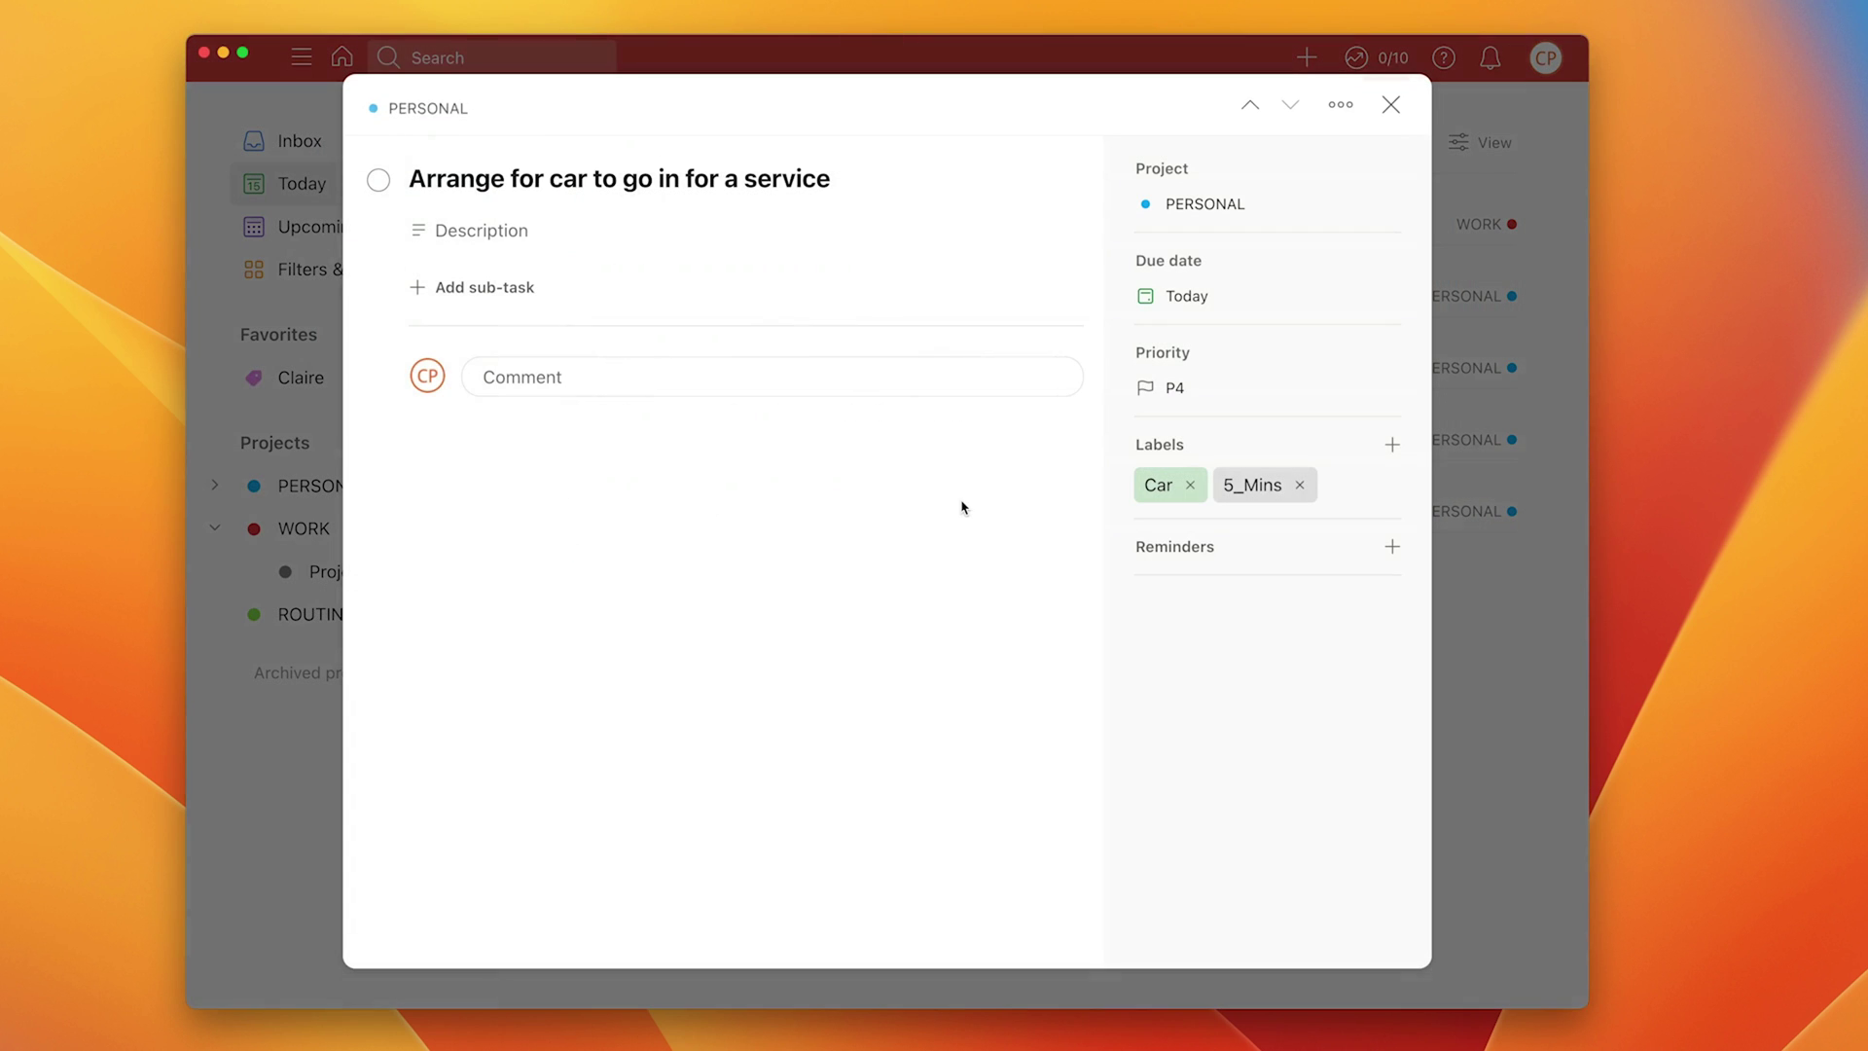
click(1236, 391)
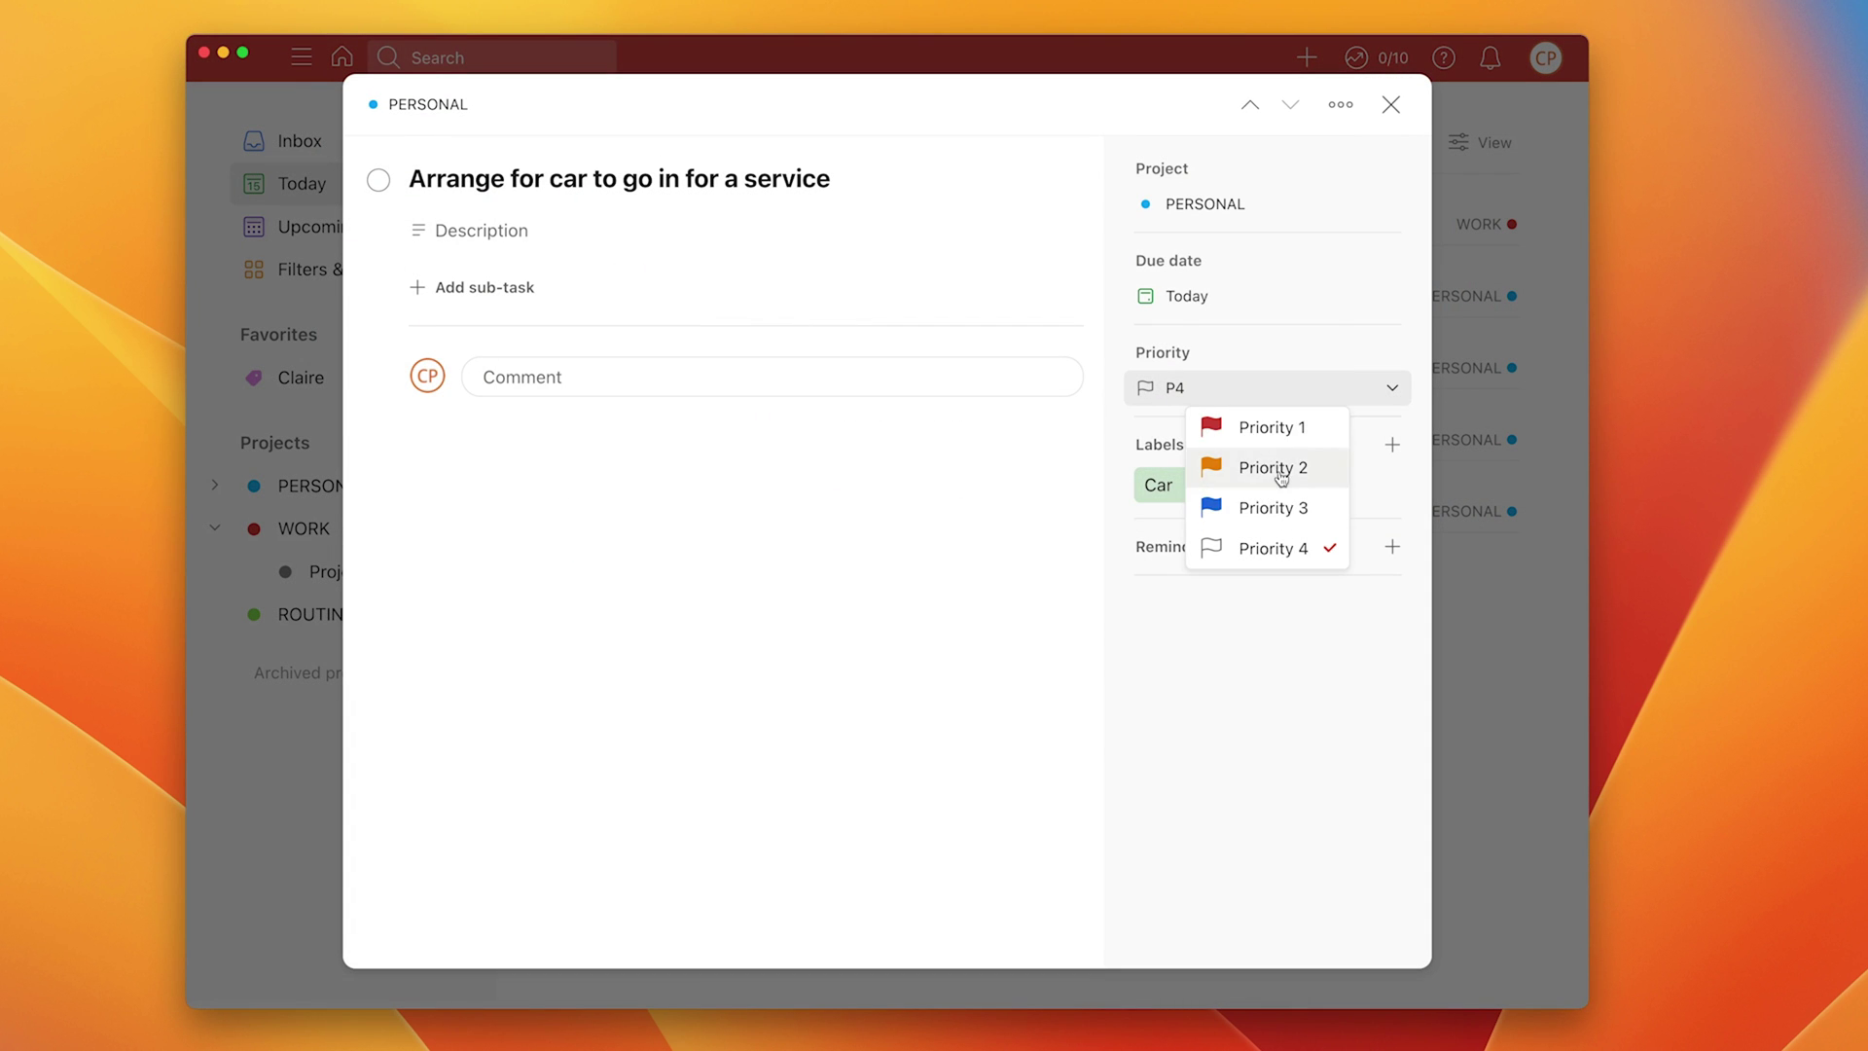
click(1304, 672)
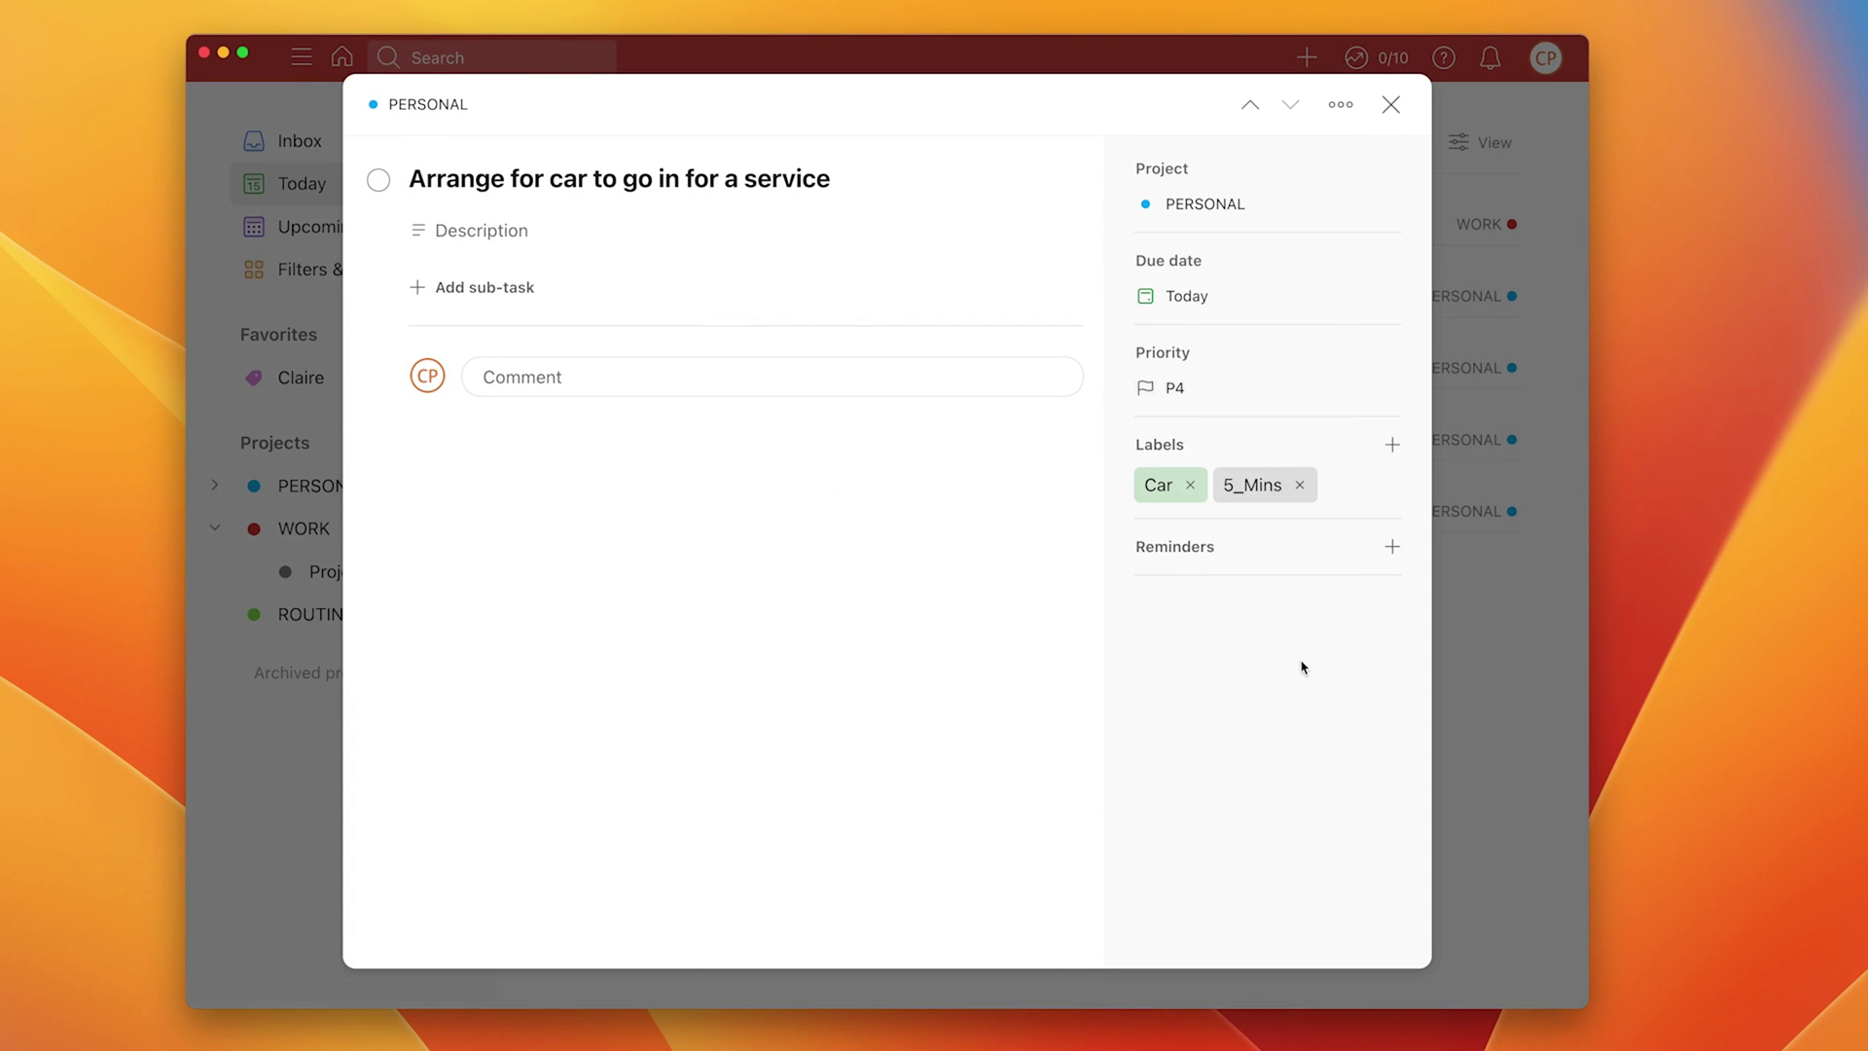
click(1391, 105)
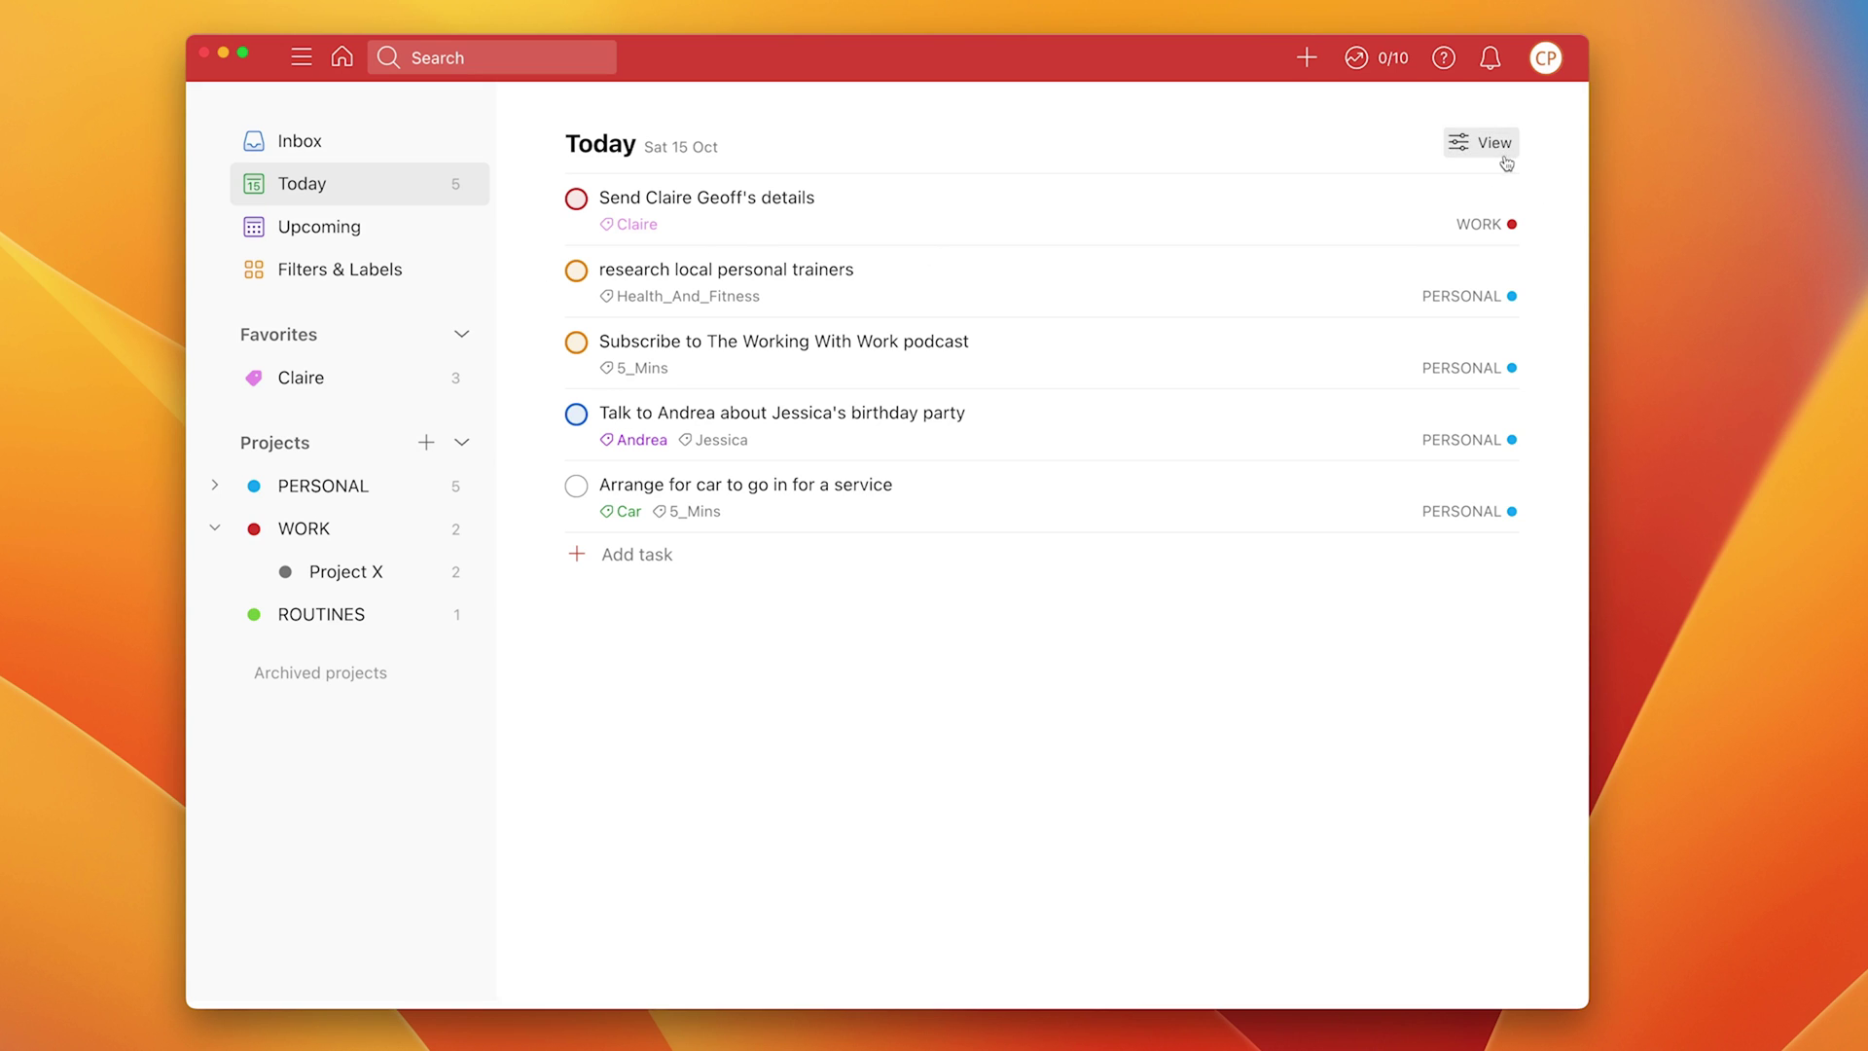
click(1507, 159)
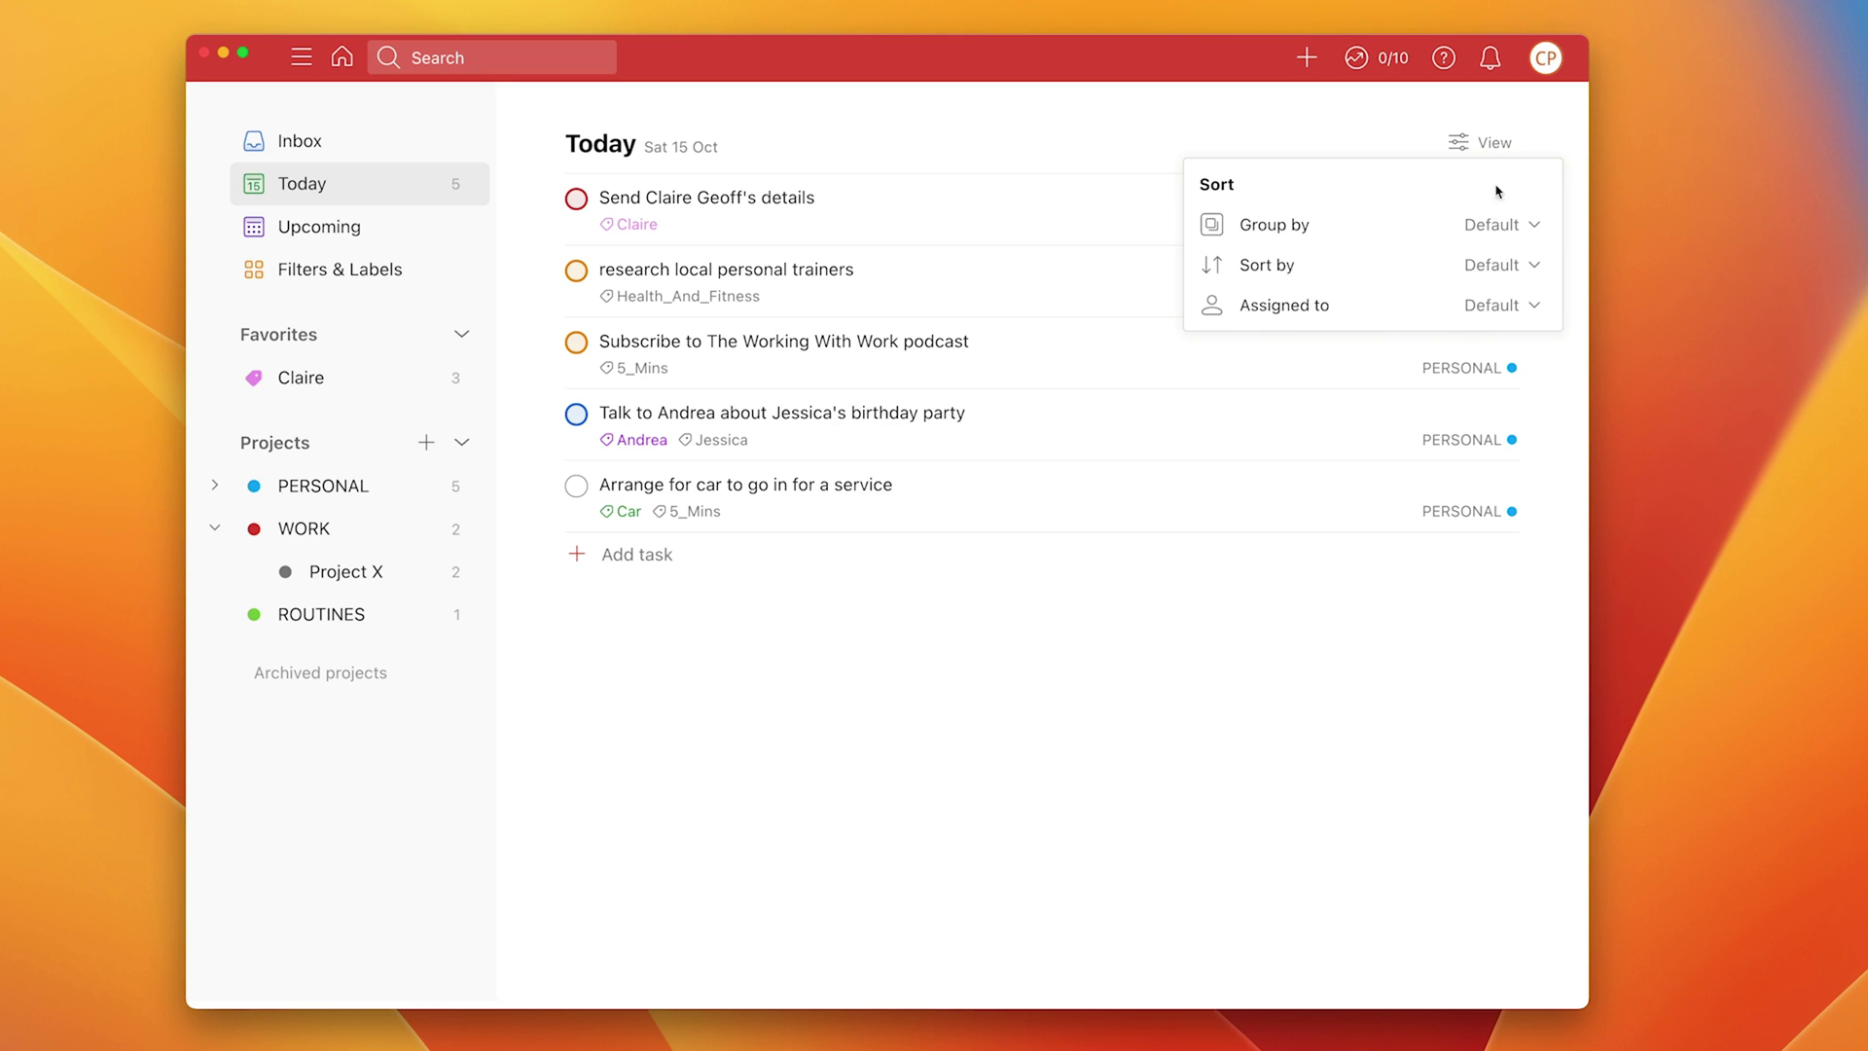
click(1535, 226)
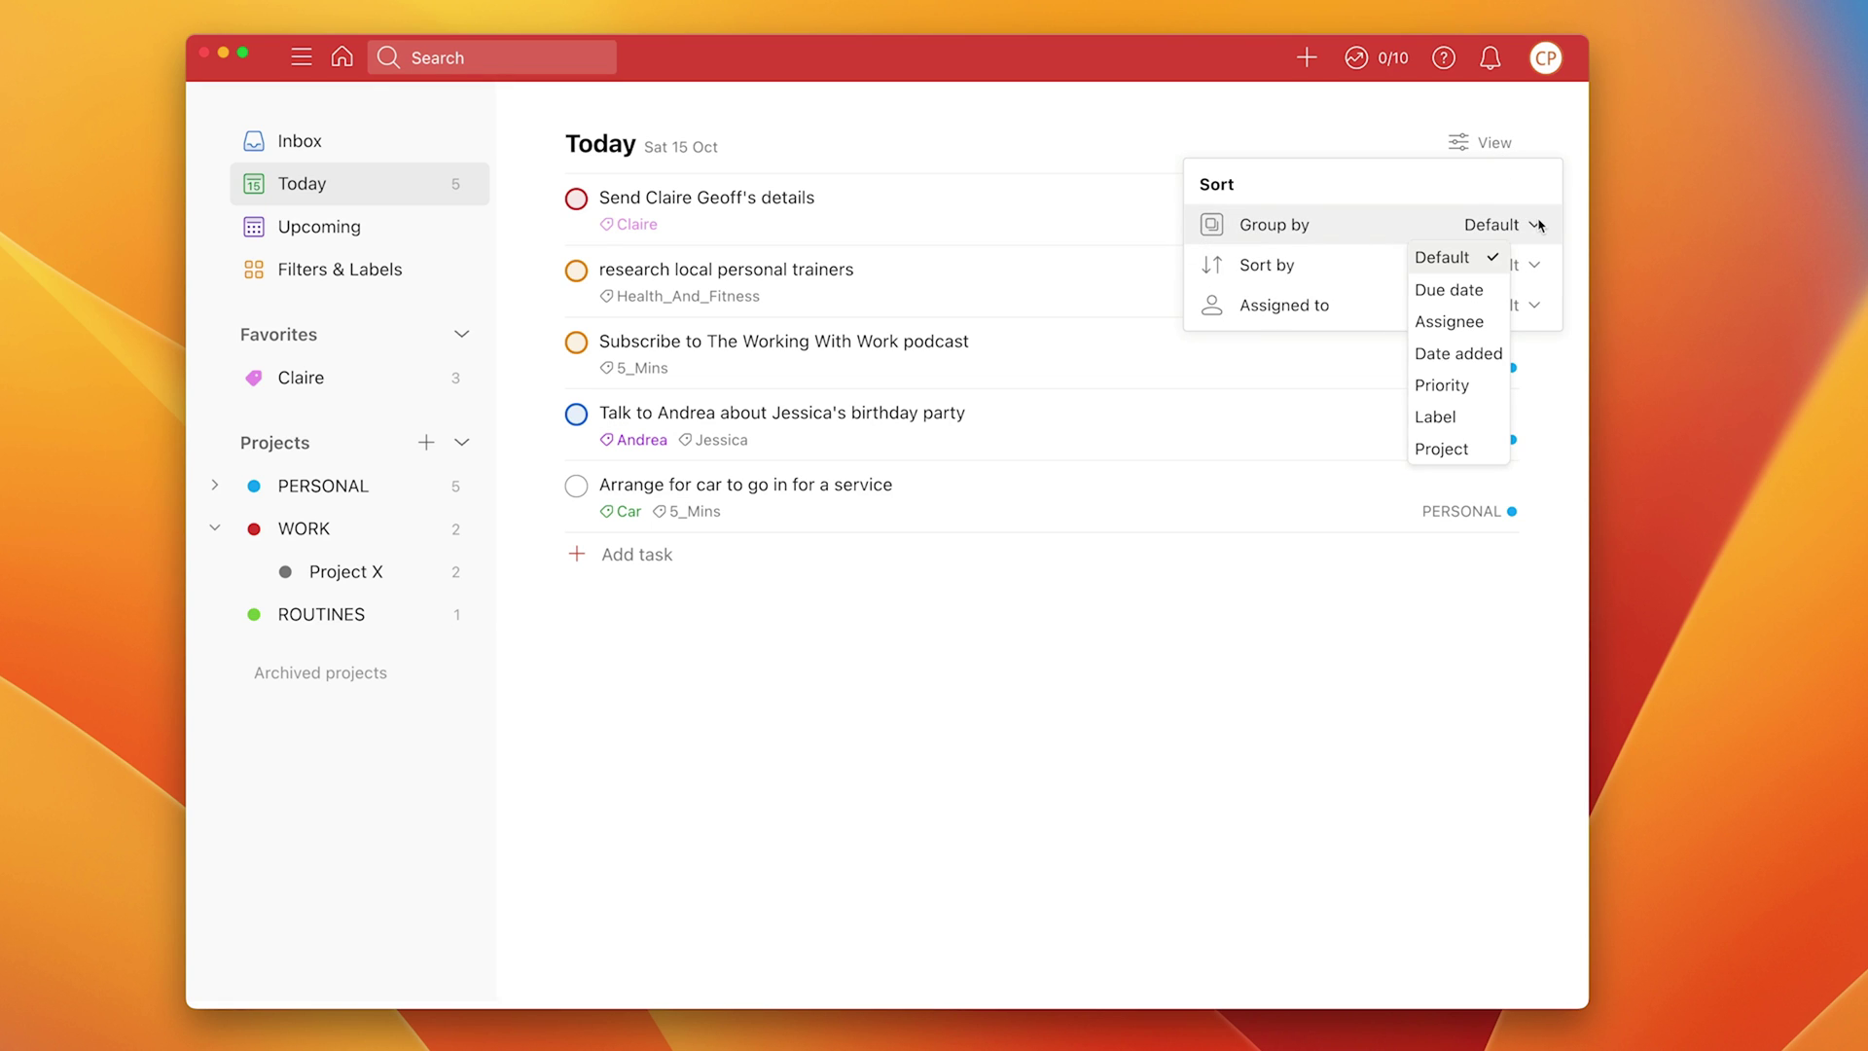
click(1463, 387)
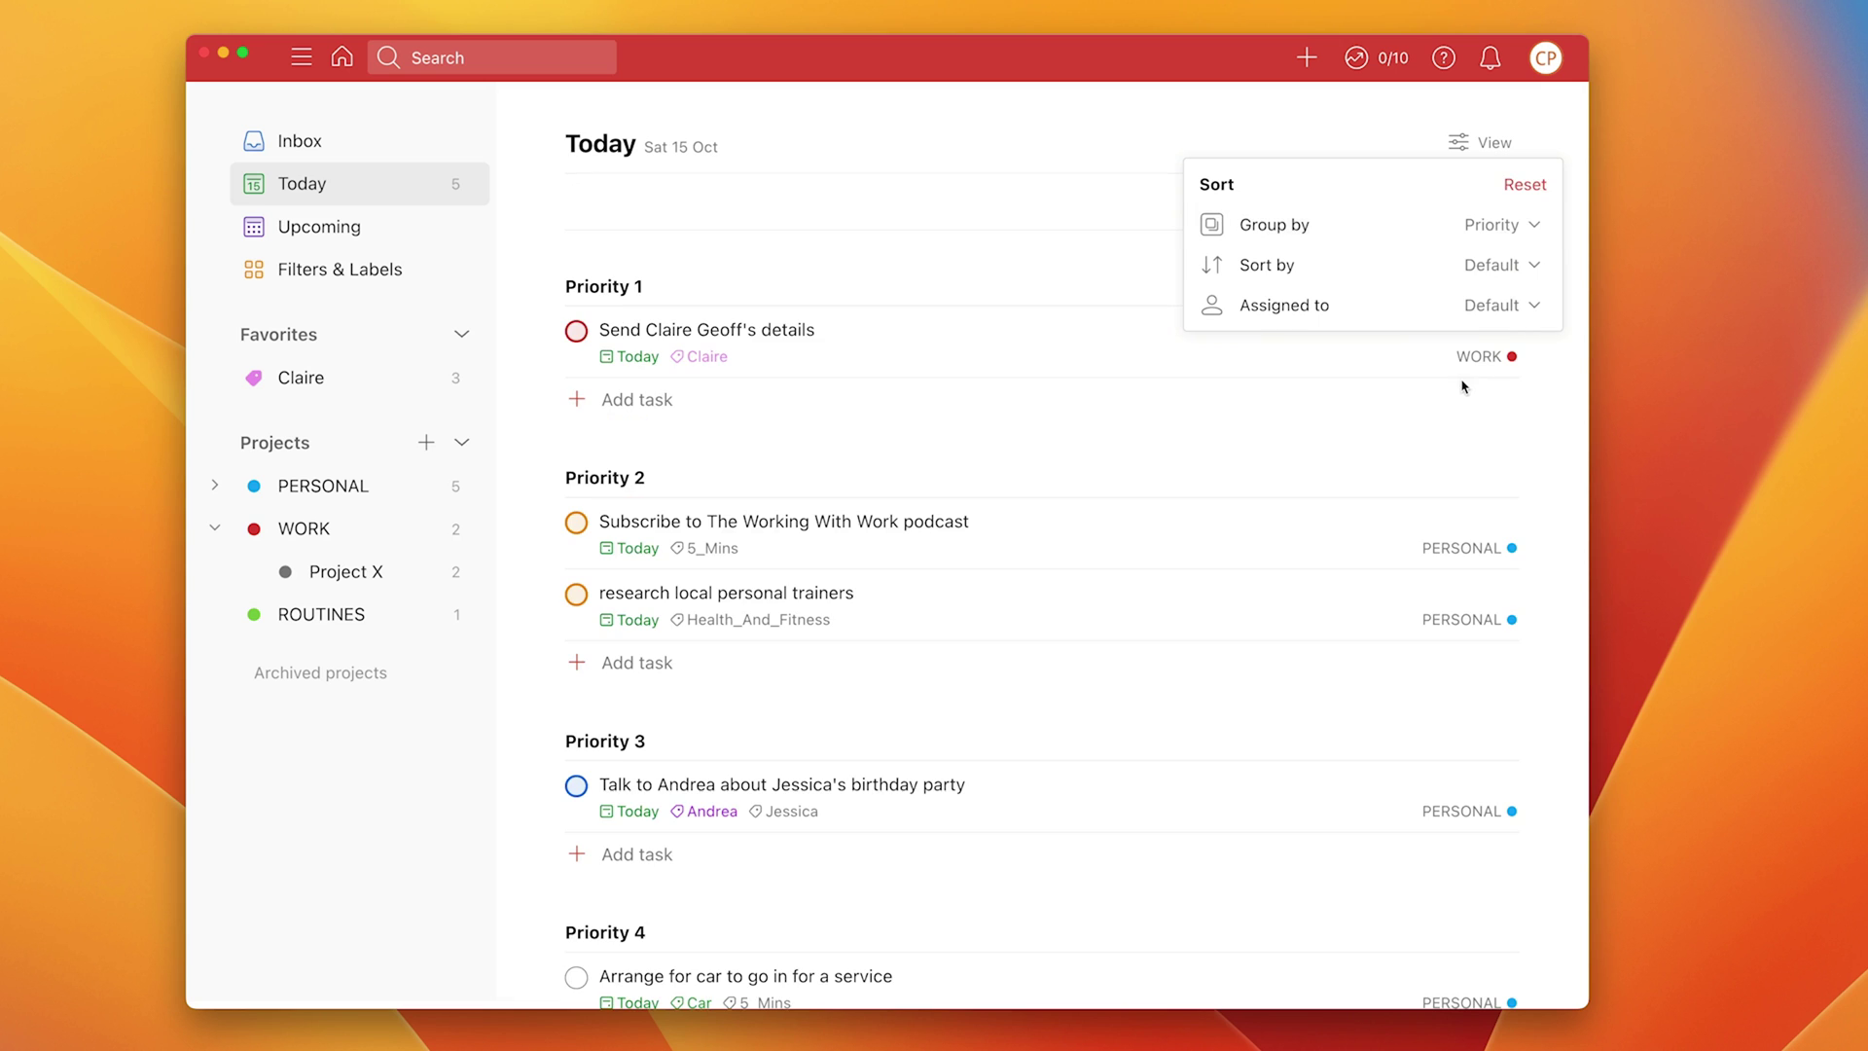
click(1335, 389)
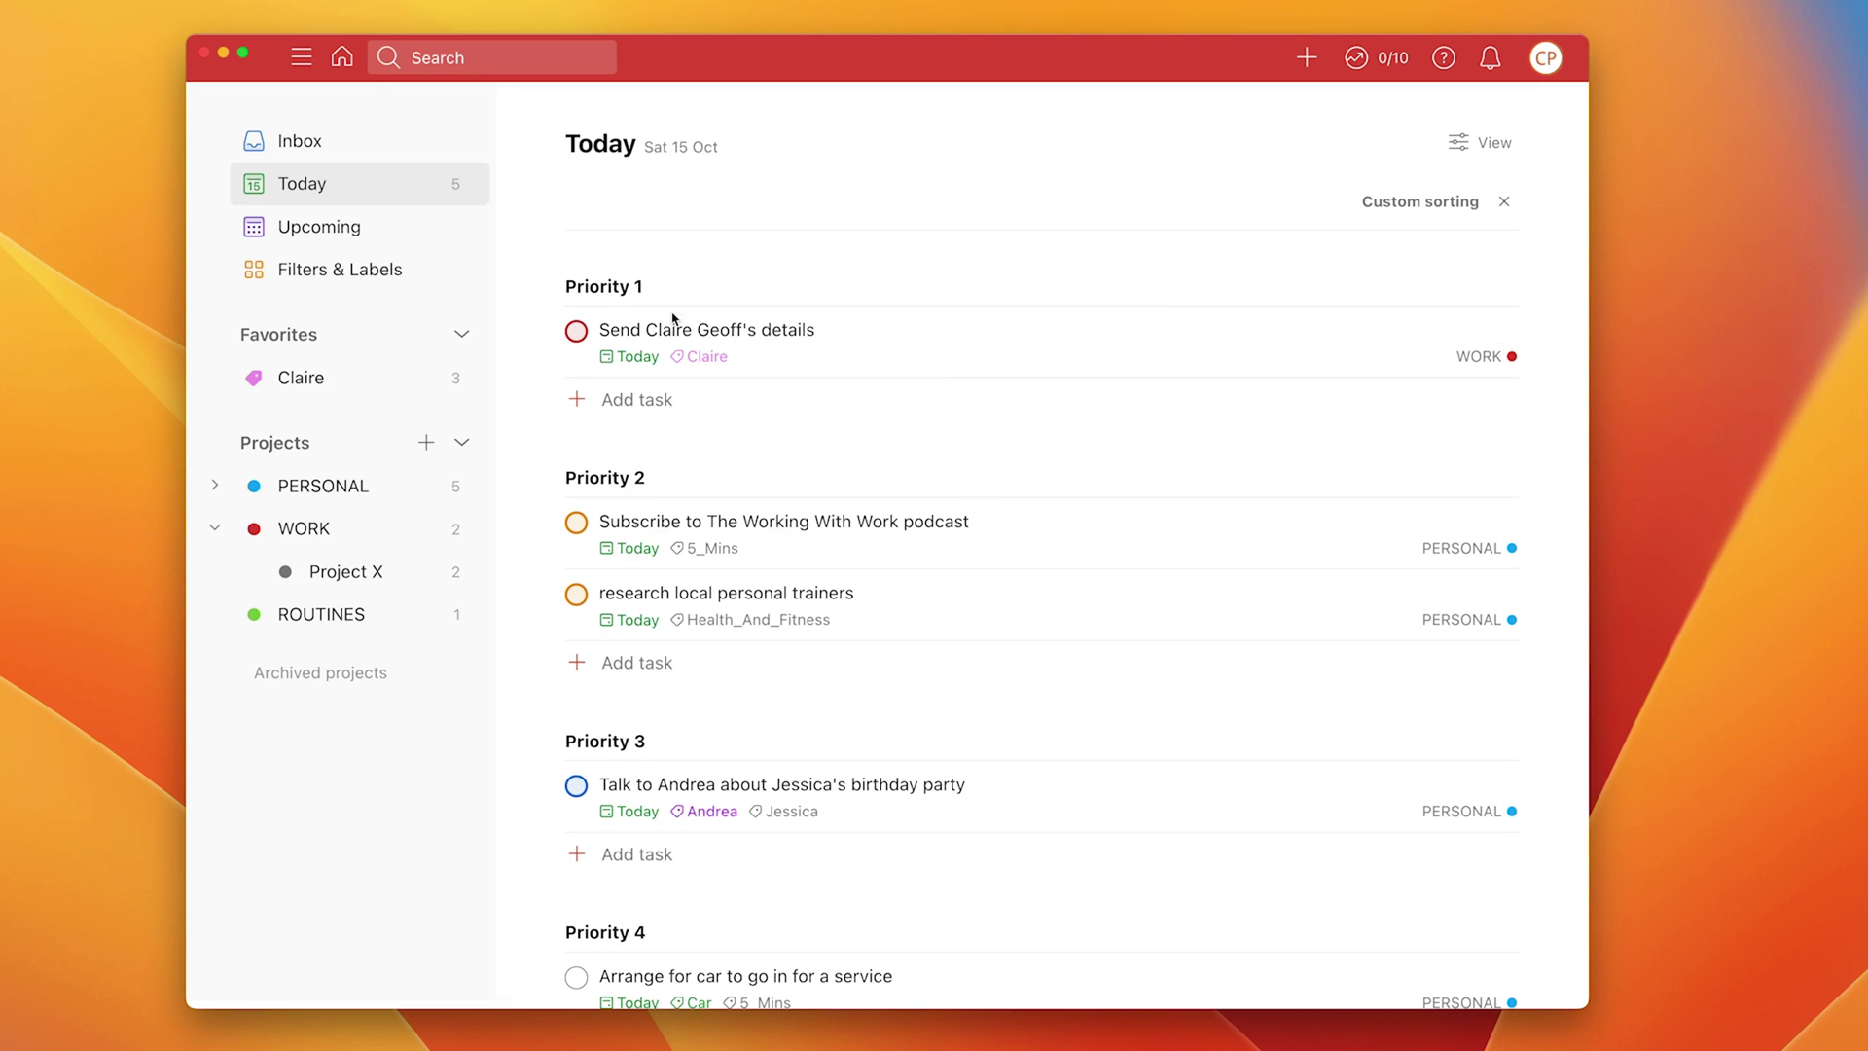
scroll(777, 755, down, 5)
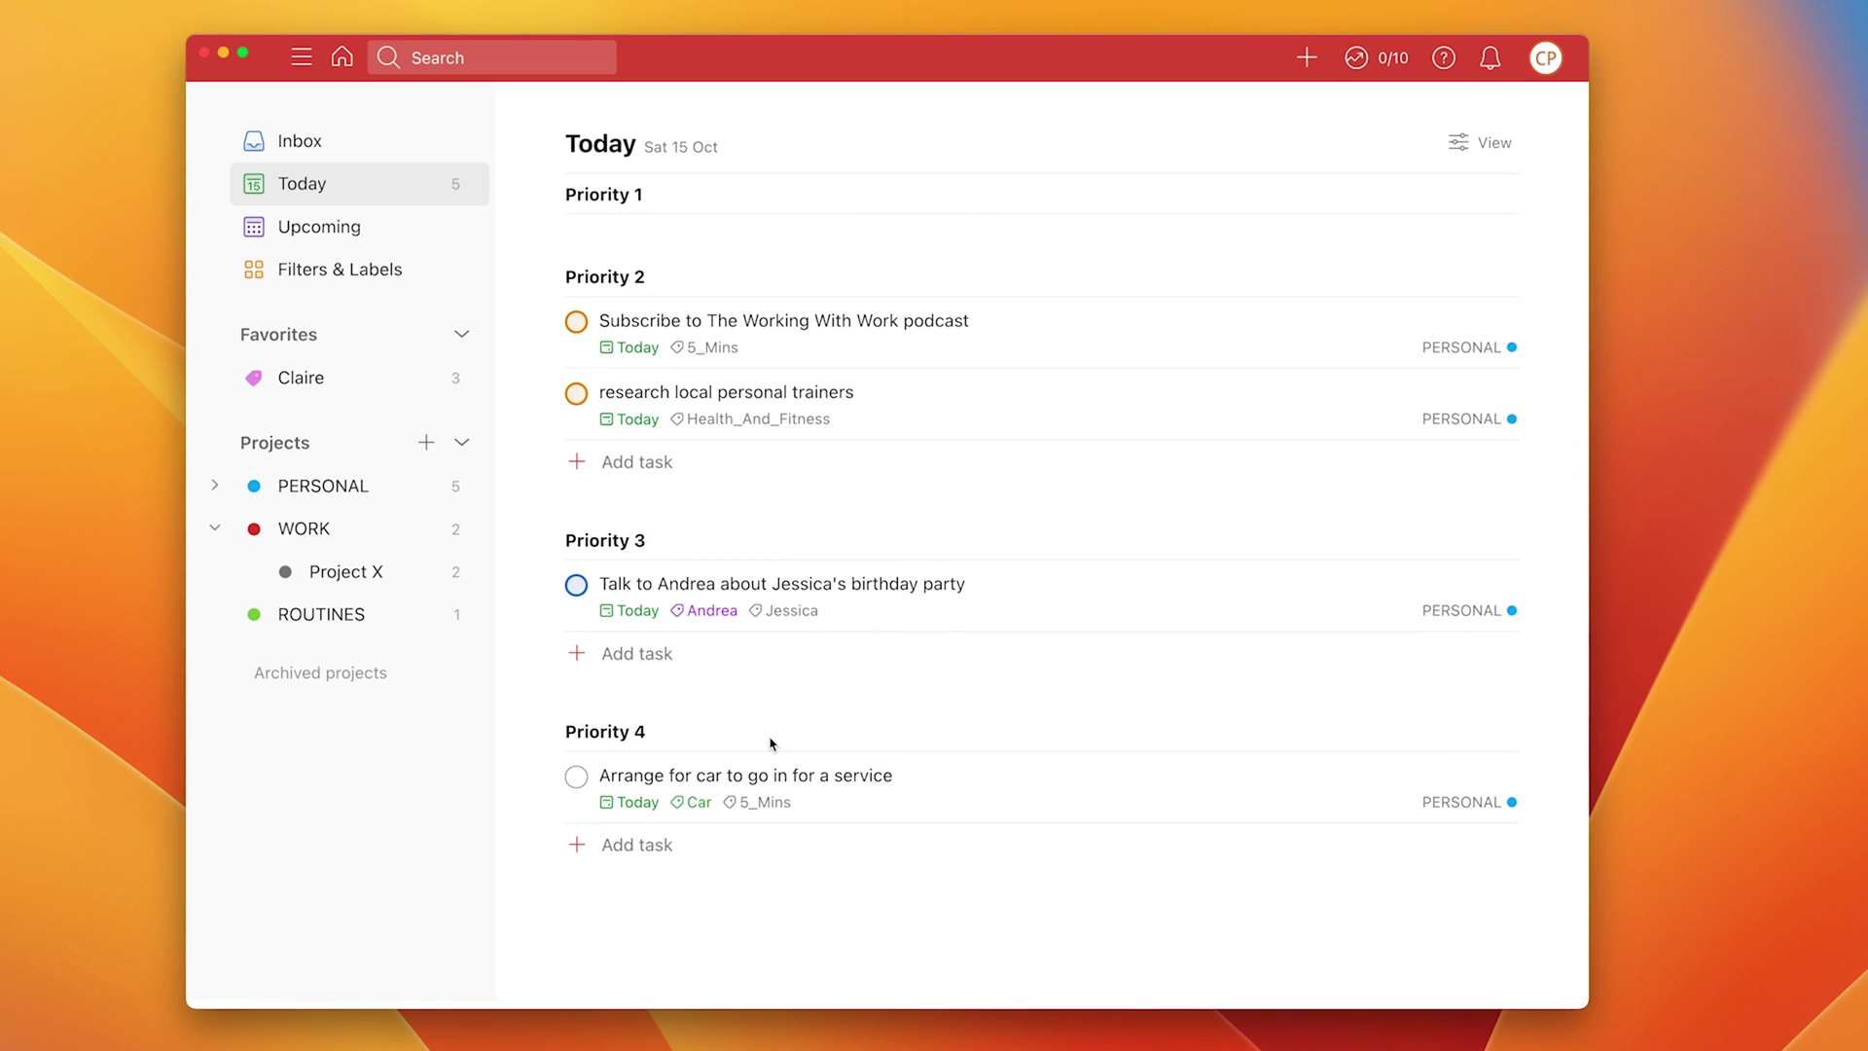
scroll(771, 745, up, 5)
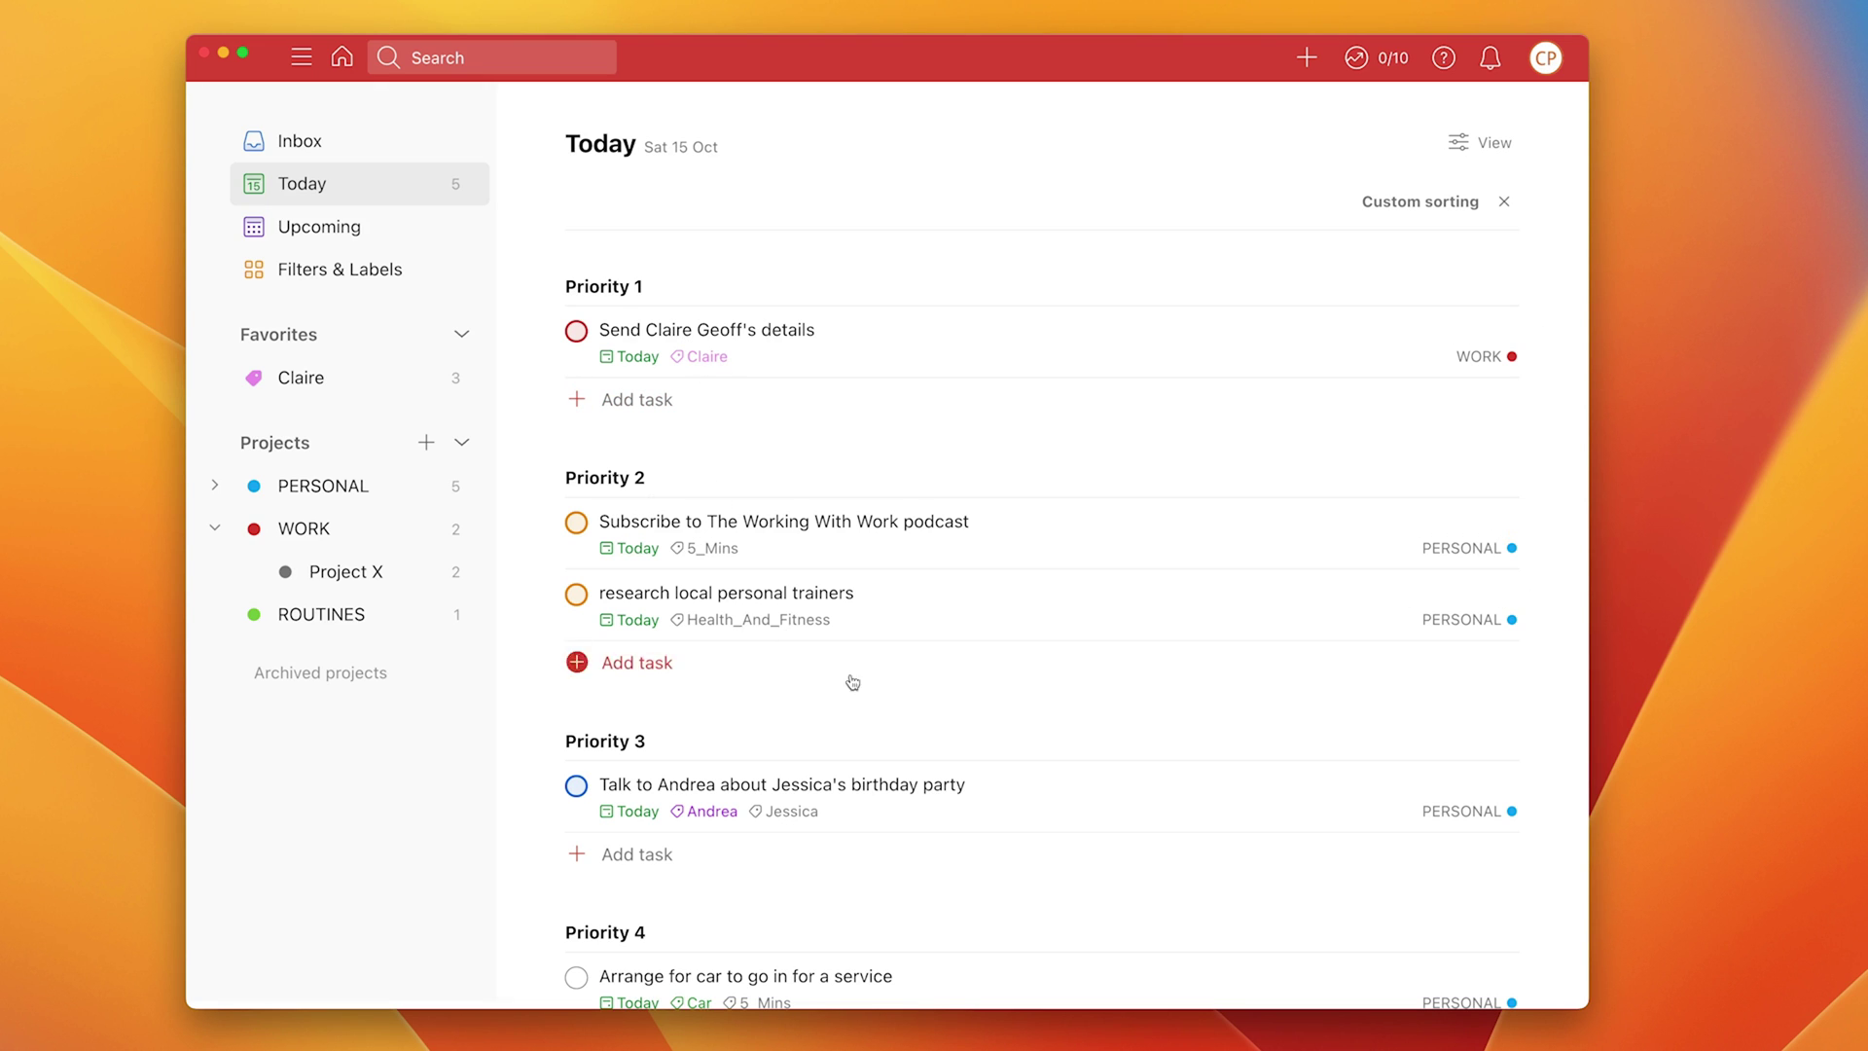
scroll(853, 683, down, 4)
scroll(854, 683, up, 4)
click(1505, 203)
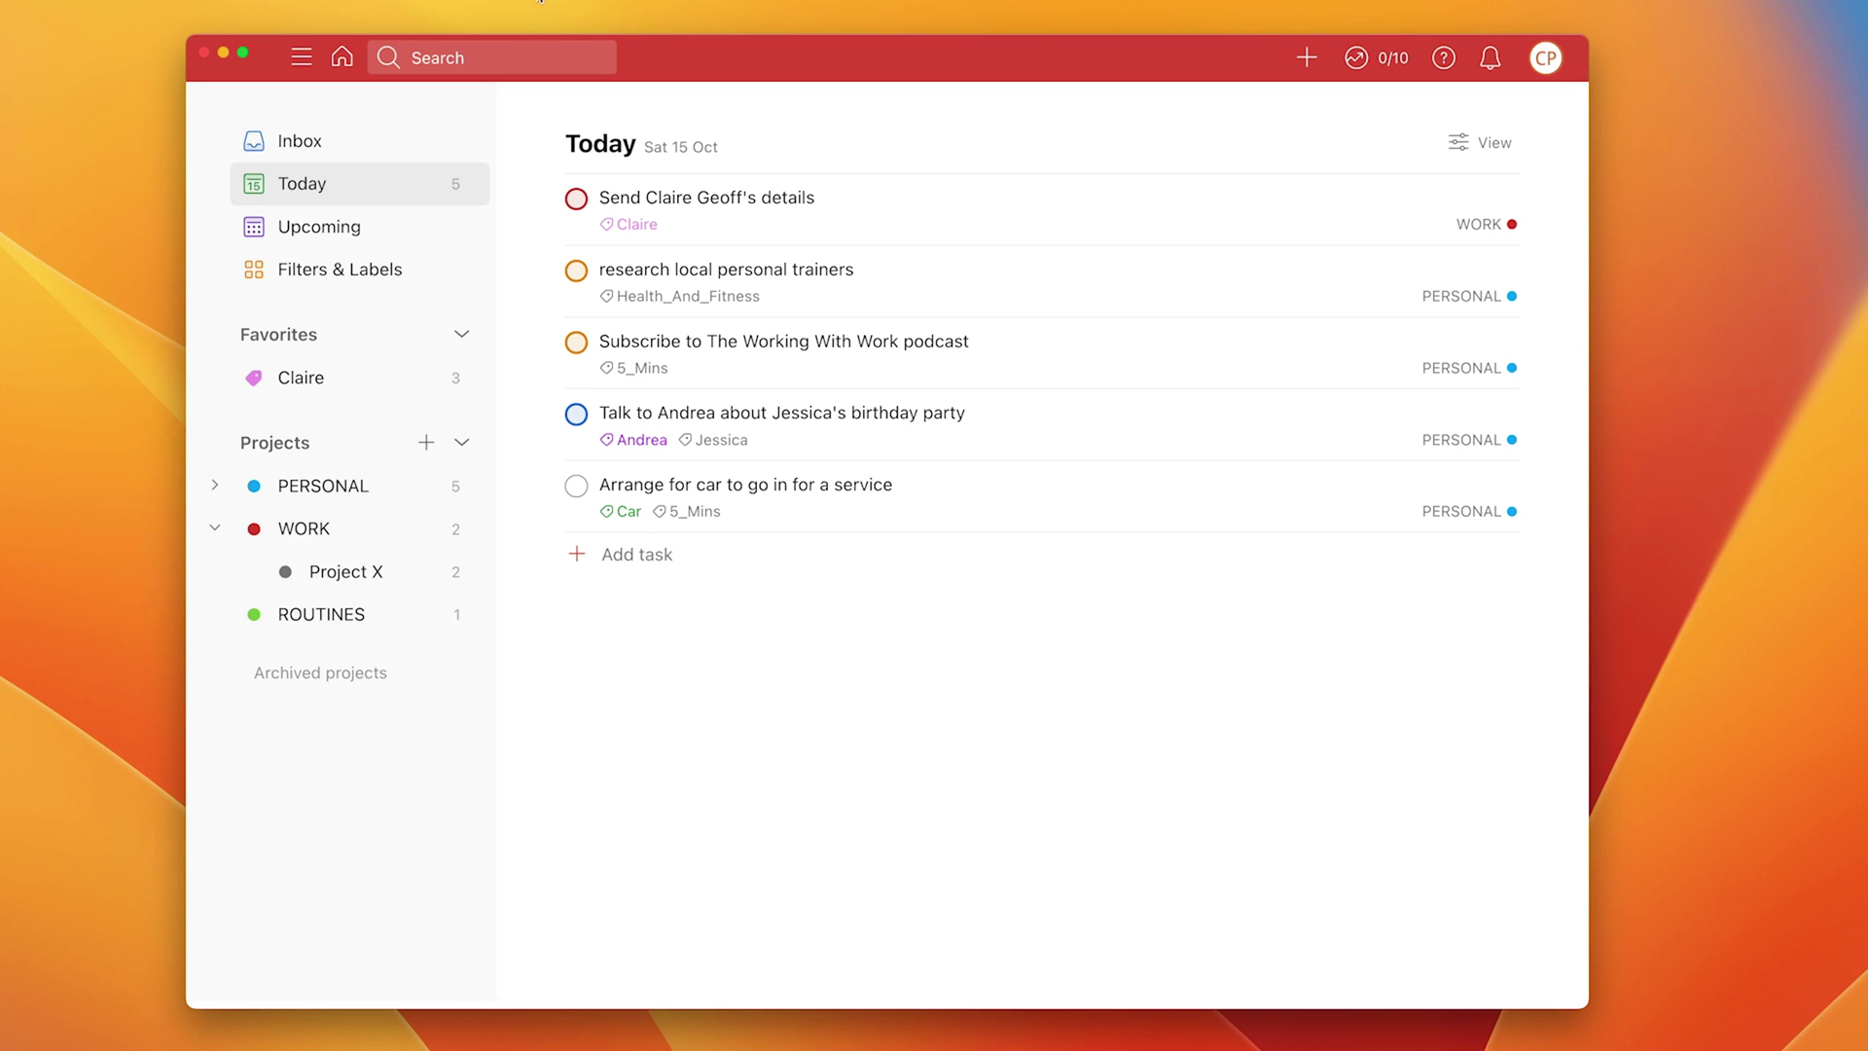
Search for P1 tasks after correcting the typed query
click(508, 59)
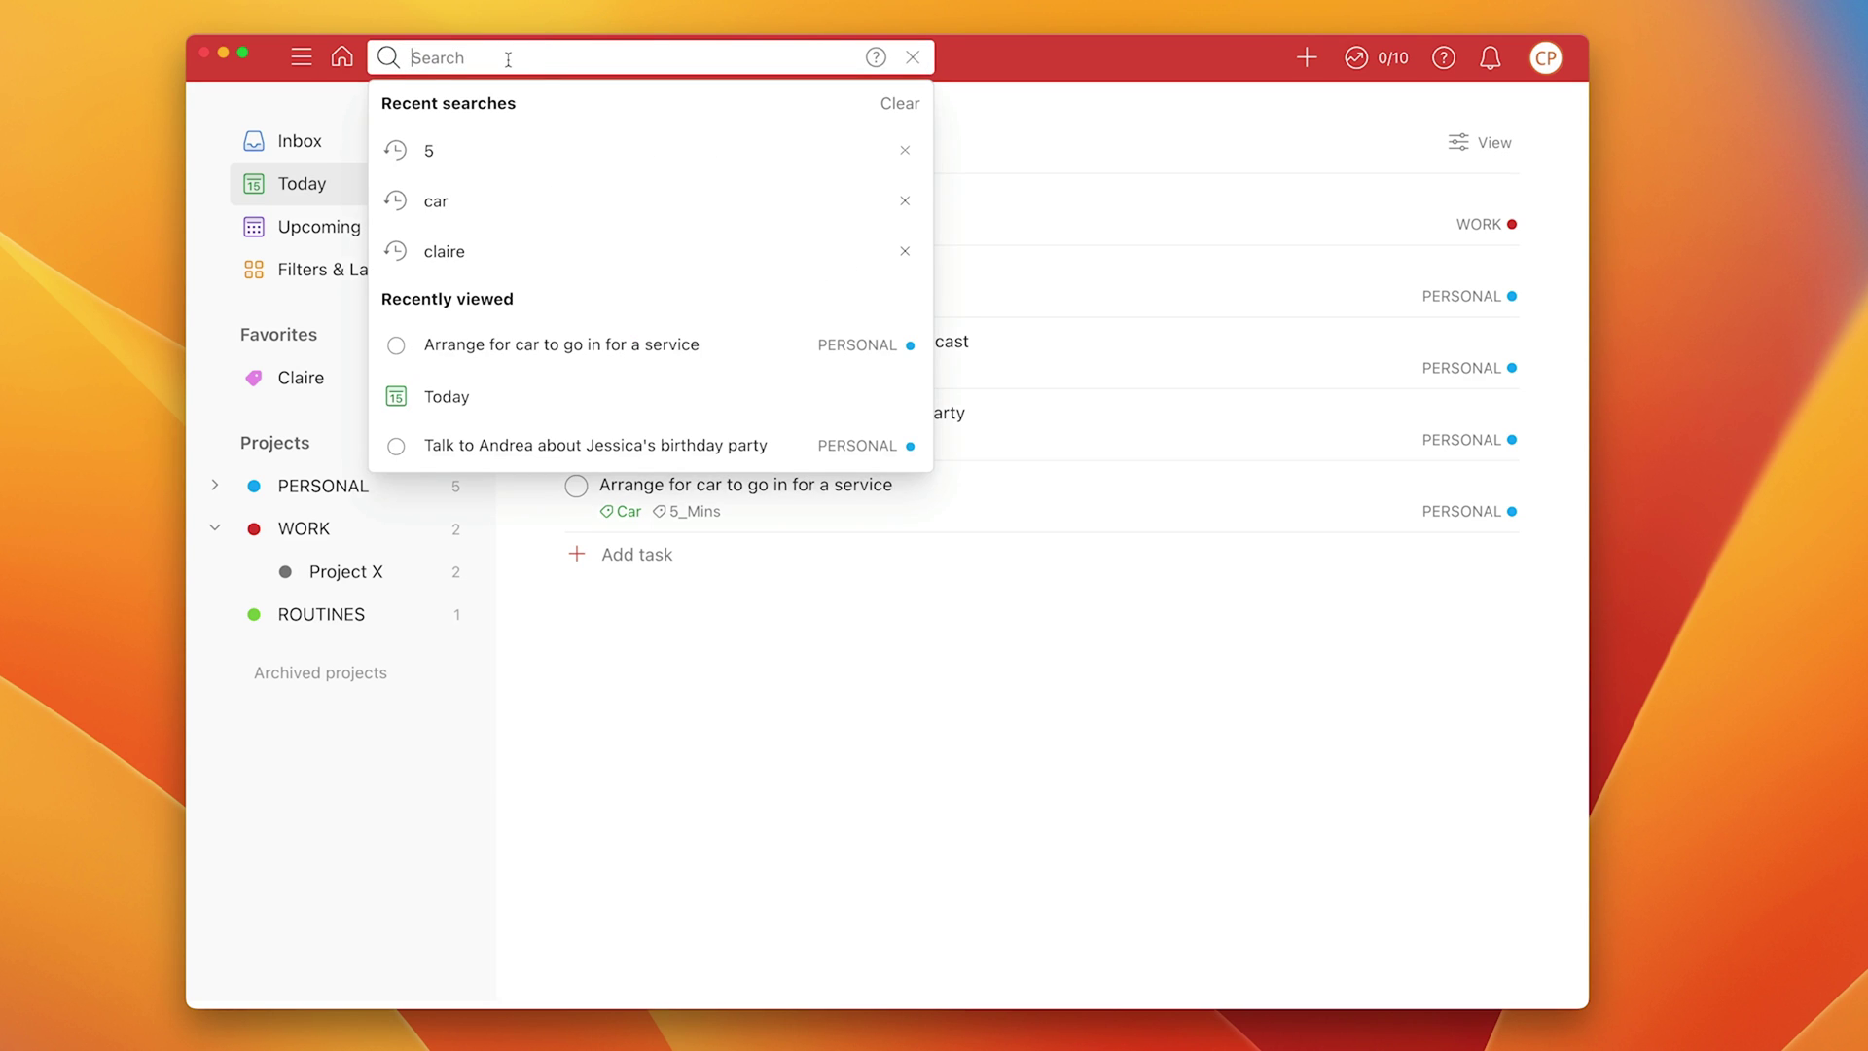
text(p1)
key(BackSpace)
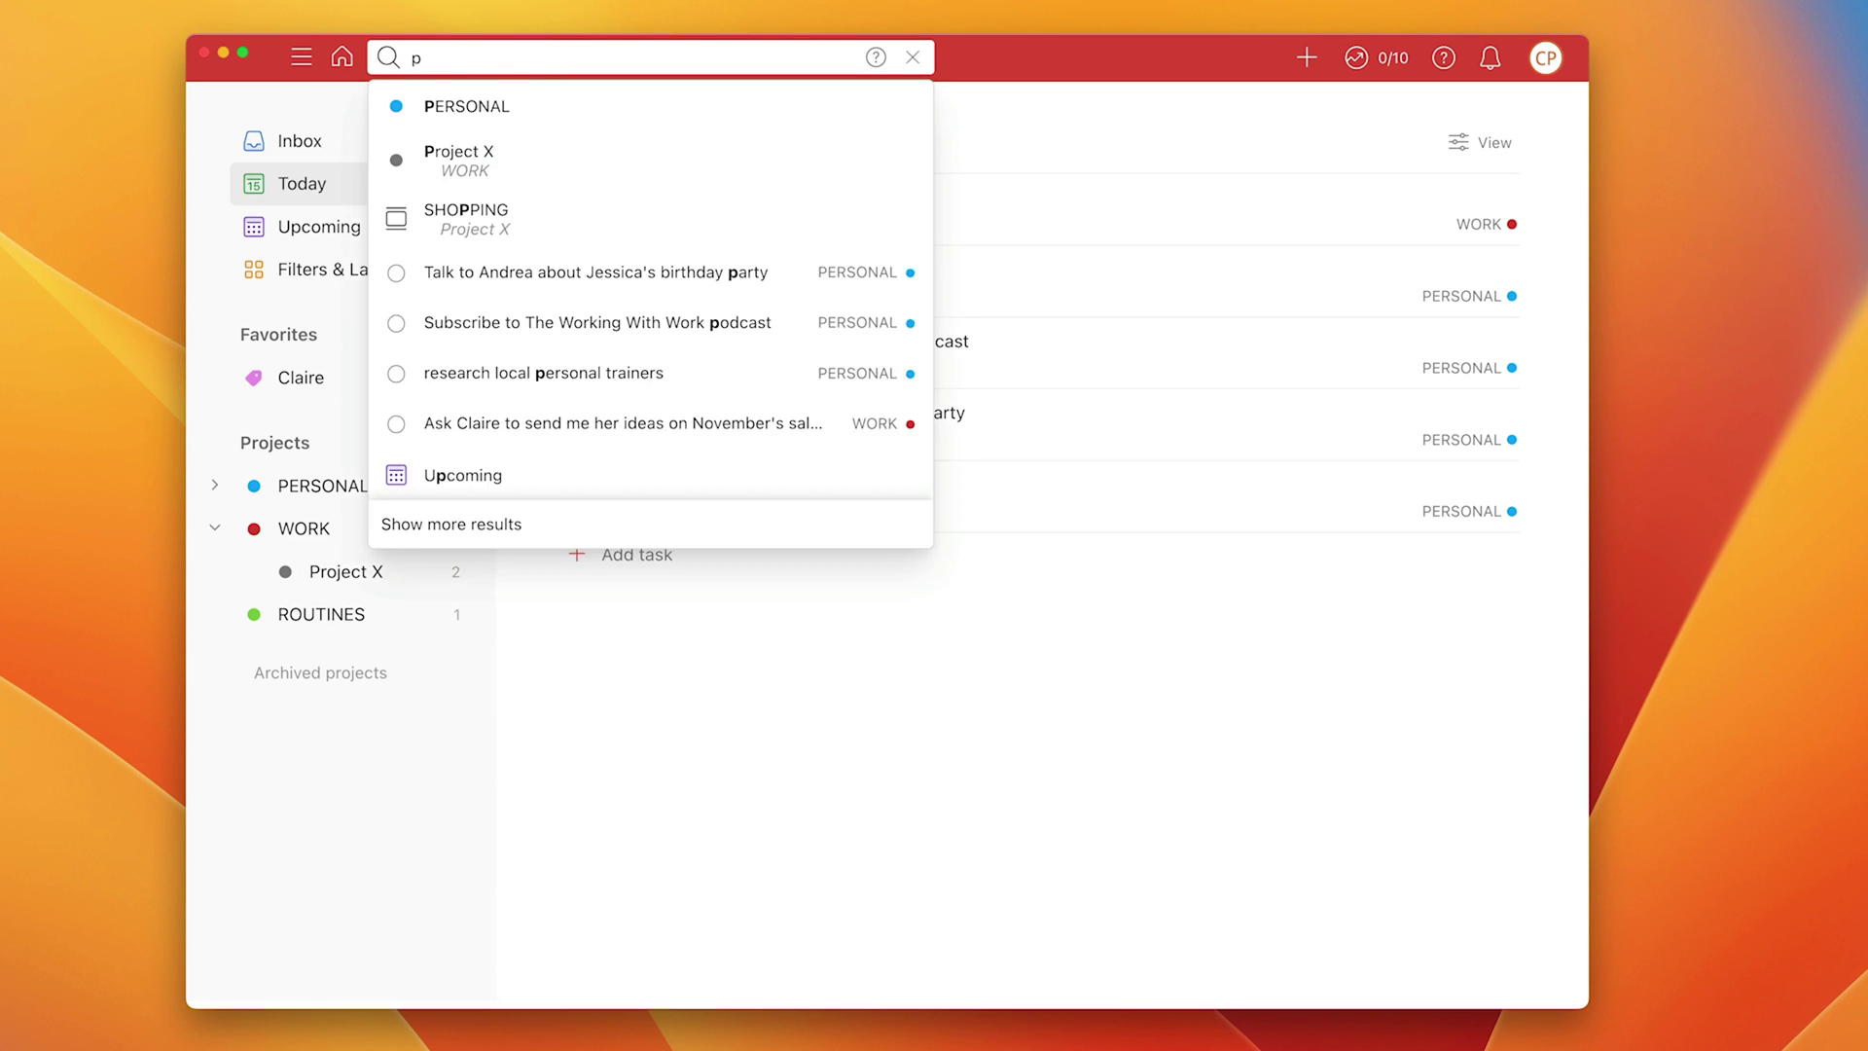
key(BackSpace)
text(Pro)
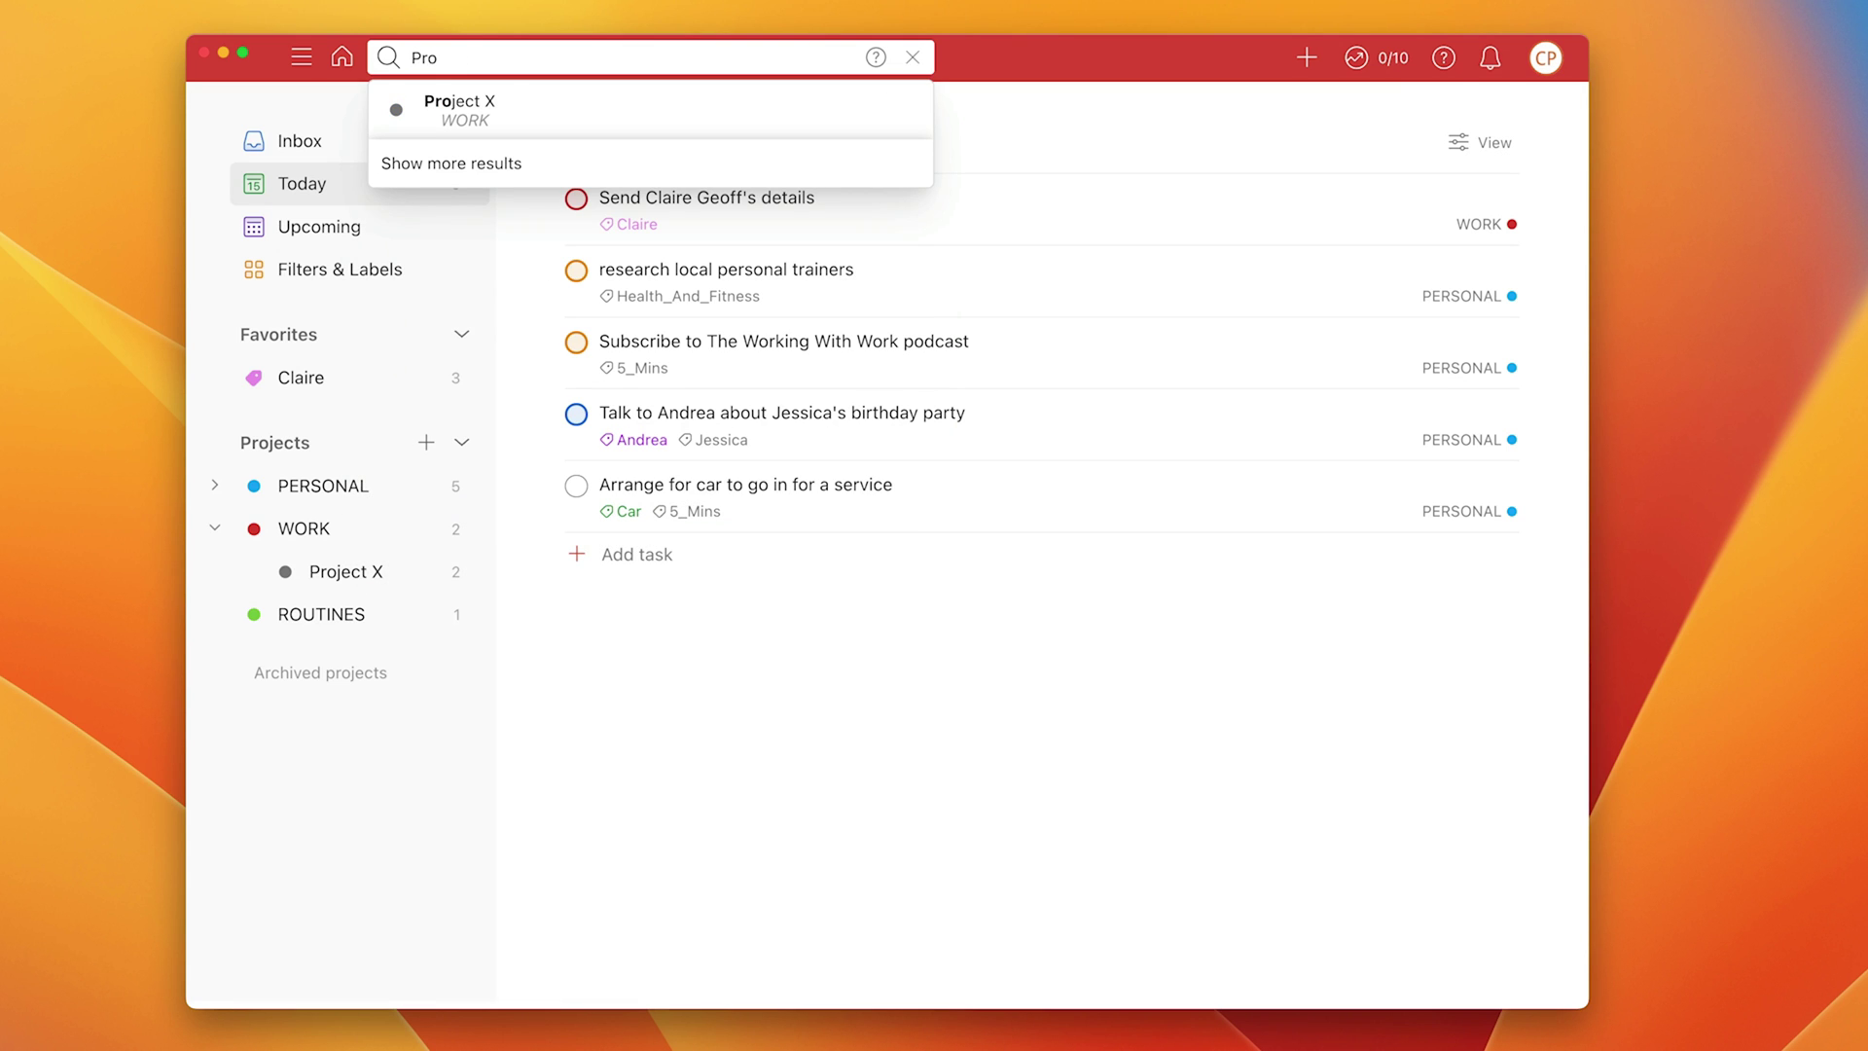
key(BackSpace)
text(iority)
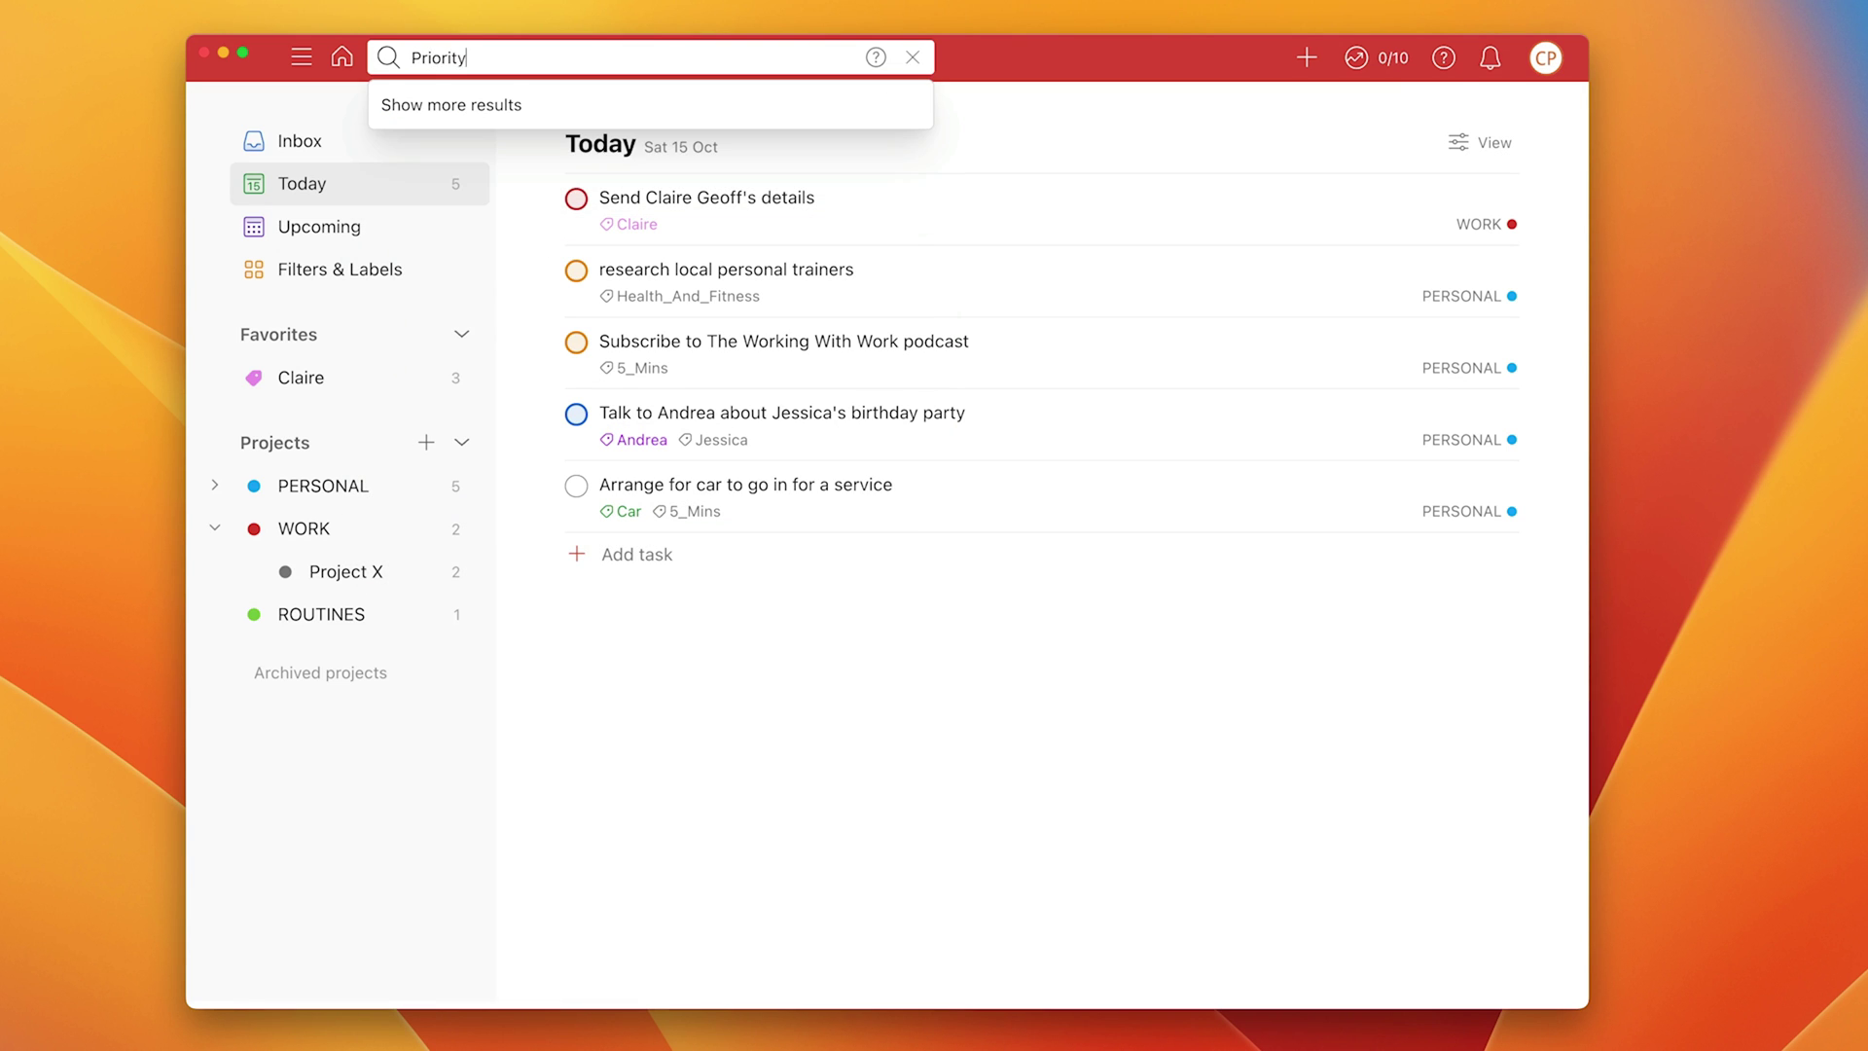
key(BackSpace)
key(BackSpace)
key(BackSpace)
key(BackSpace)
key(BackSpace)
key(BackSpace)
key(BackSpace)
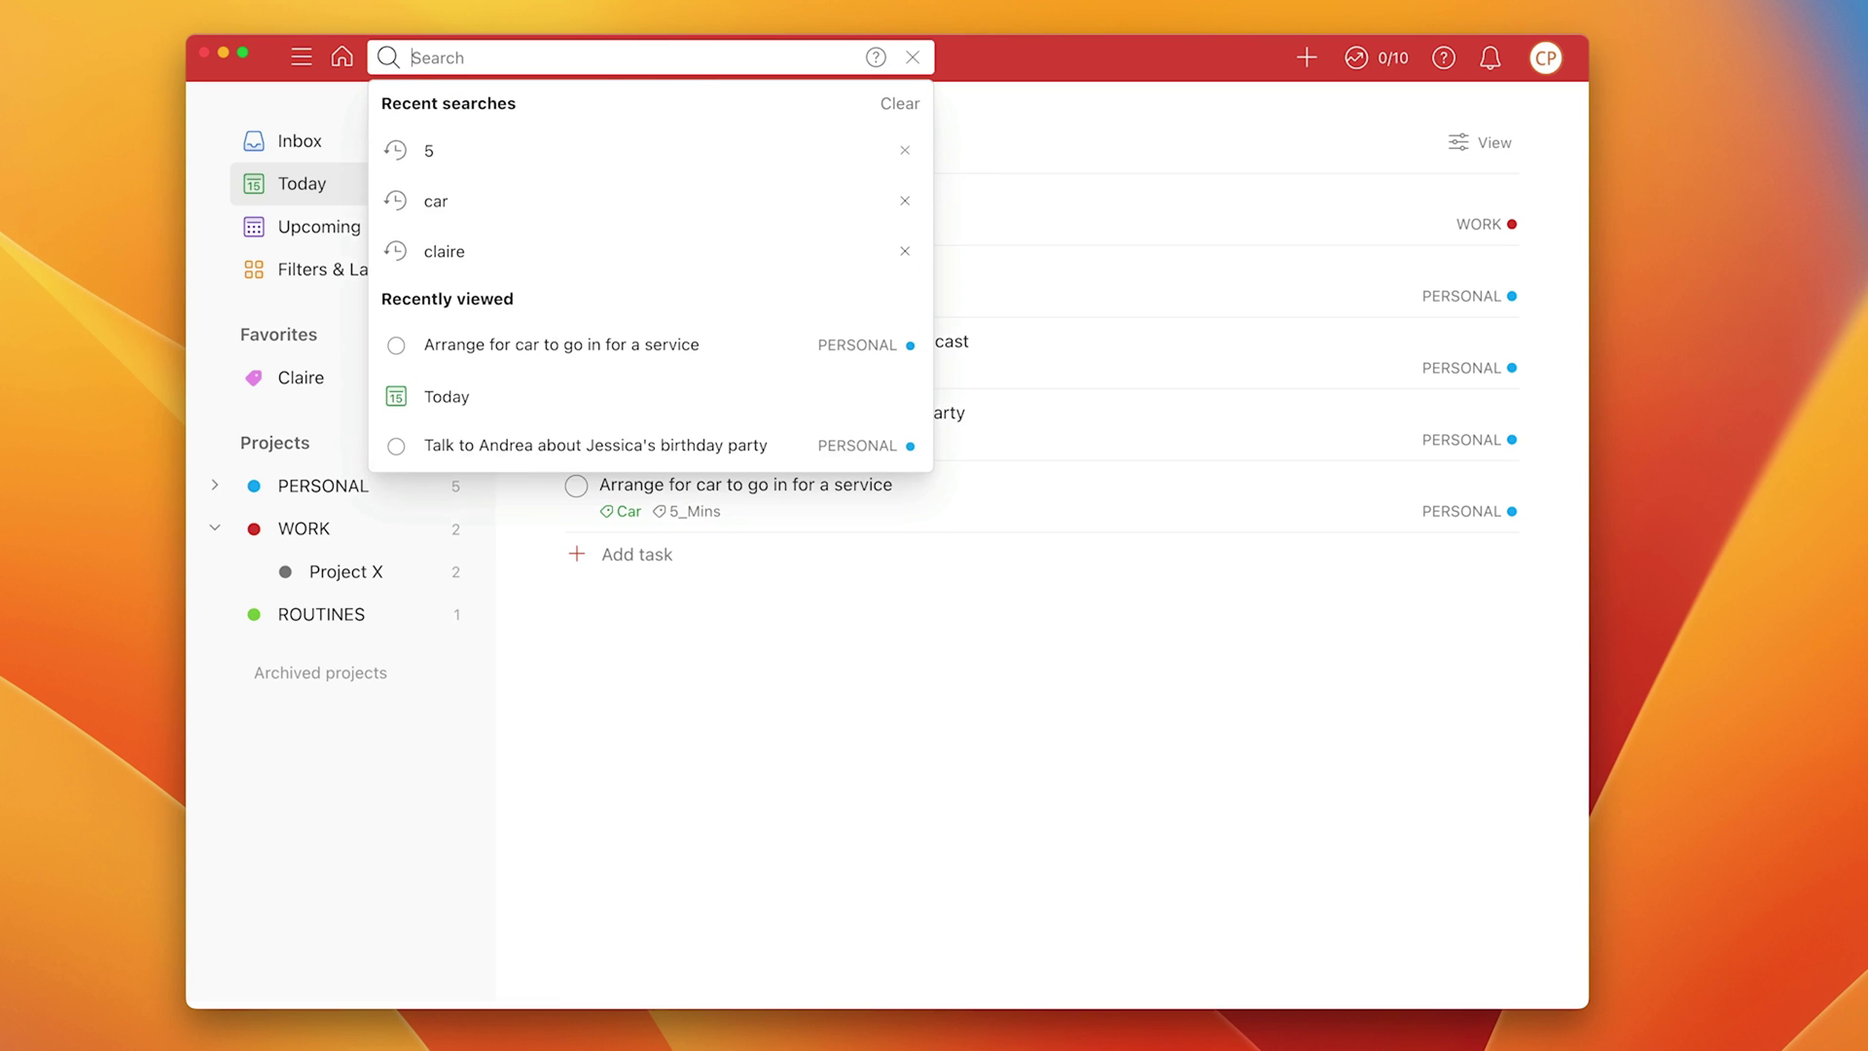
text(P1)
key(Return)
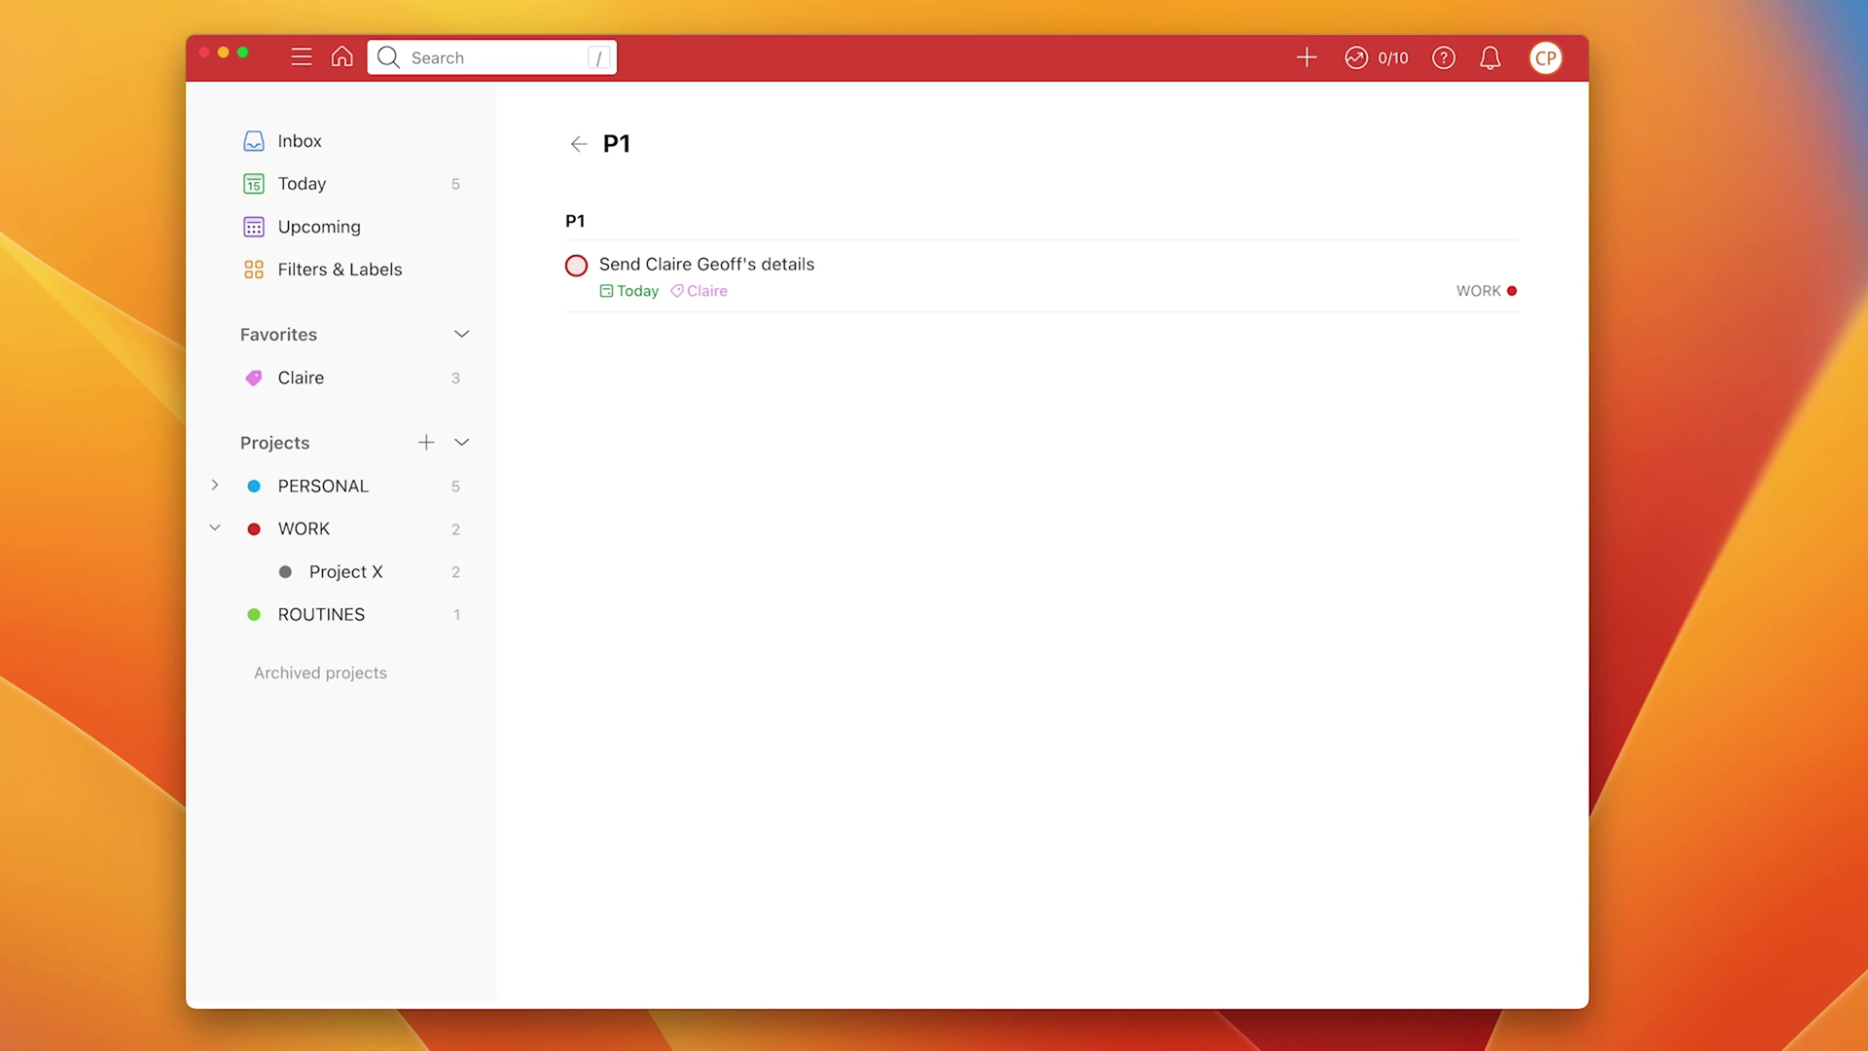
Search for P2, listing the two PERSONAL tasks, then search for P1 again
click(438, 57)
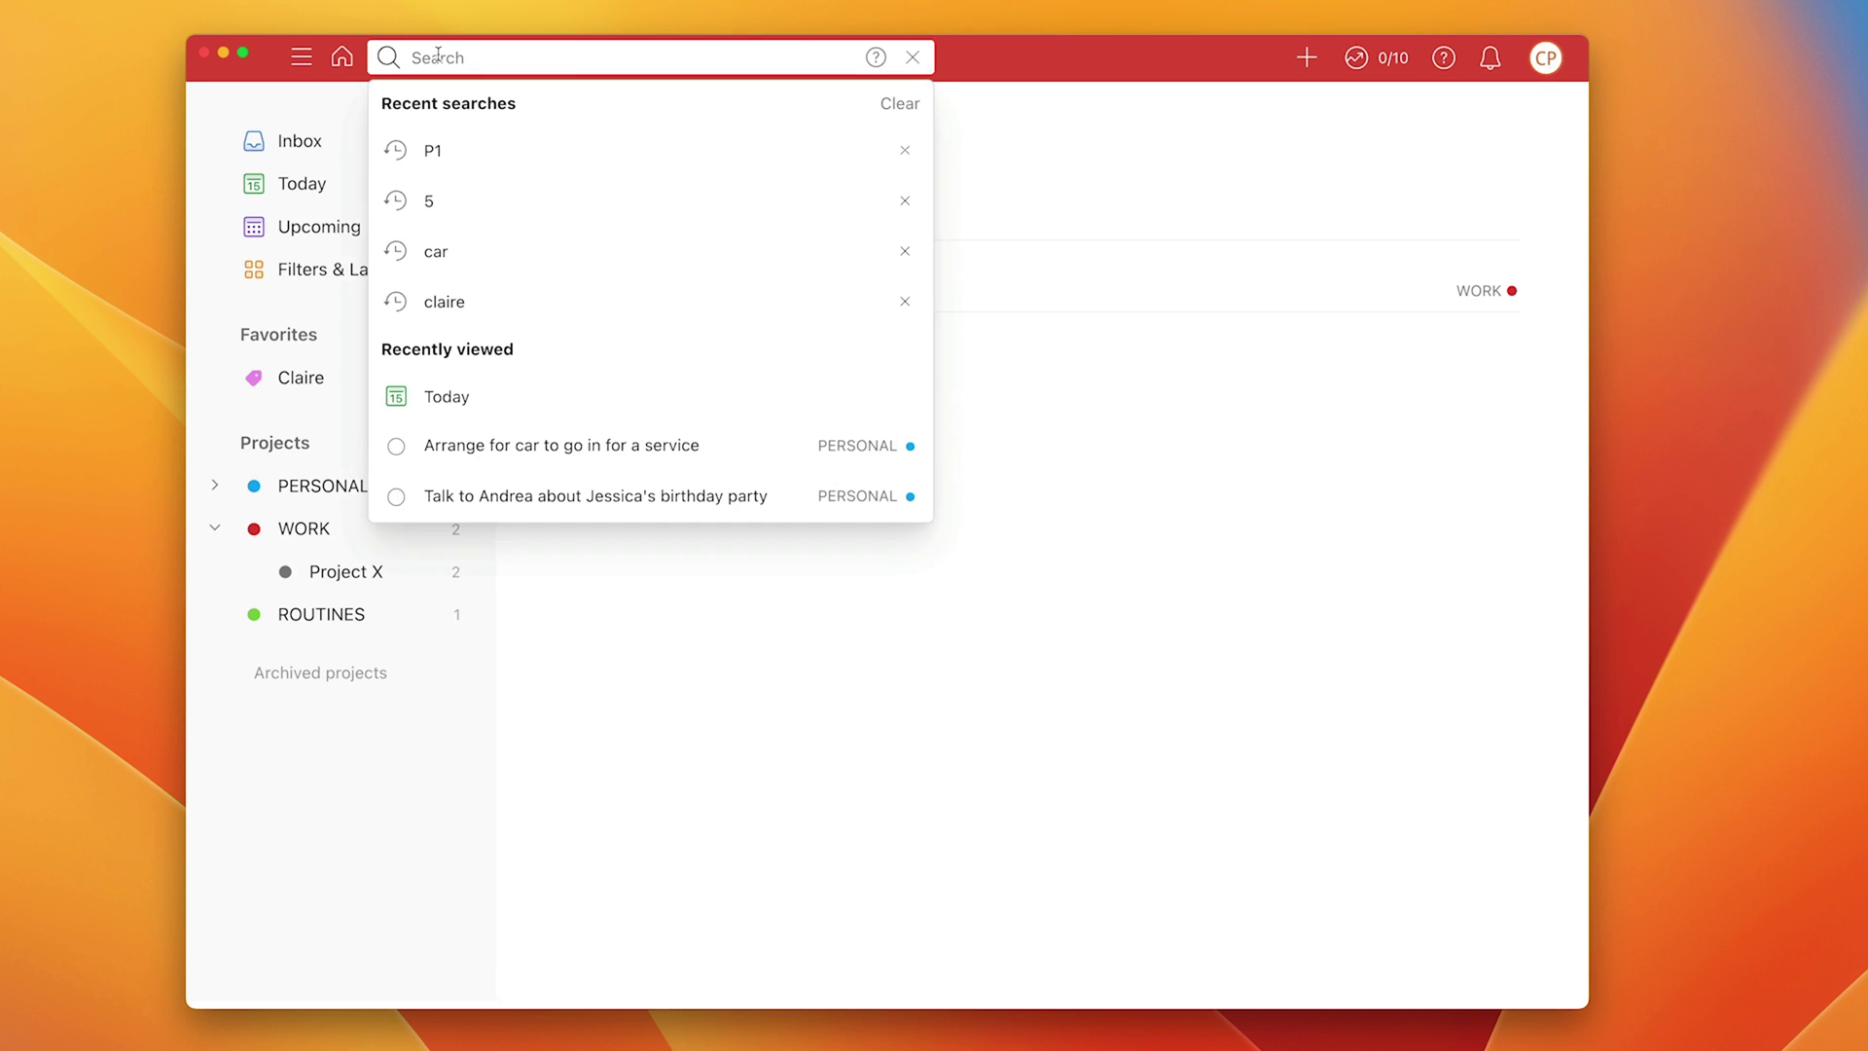
text(P2)
key(Return)
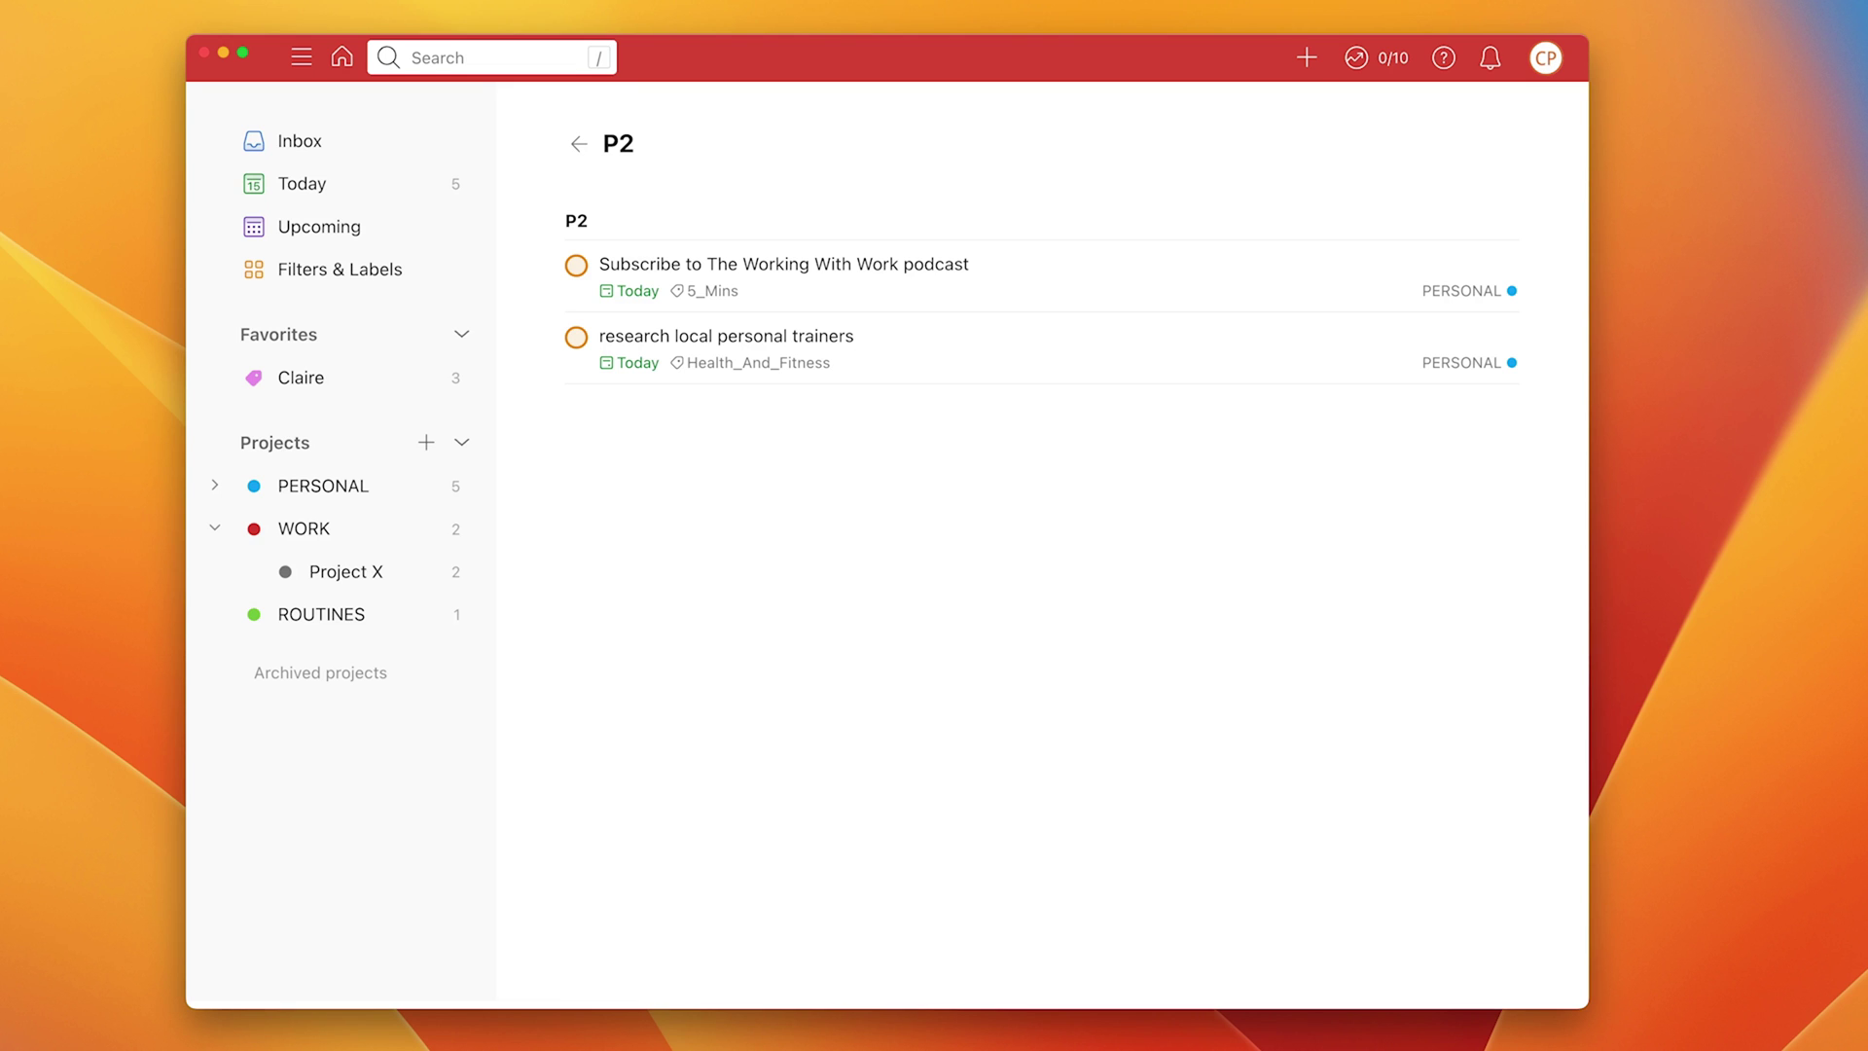
click(481, 57)
text(P1)
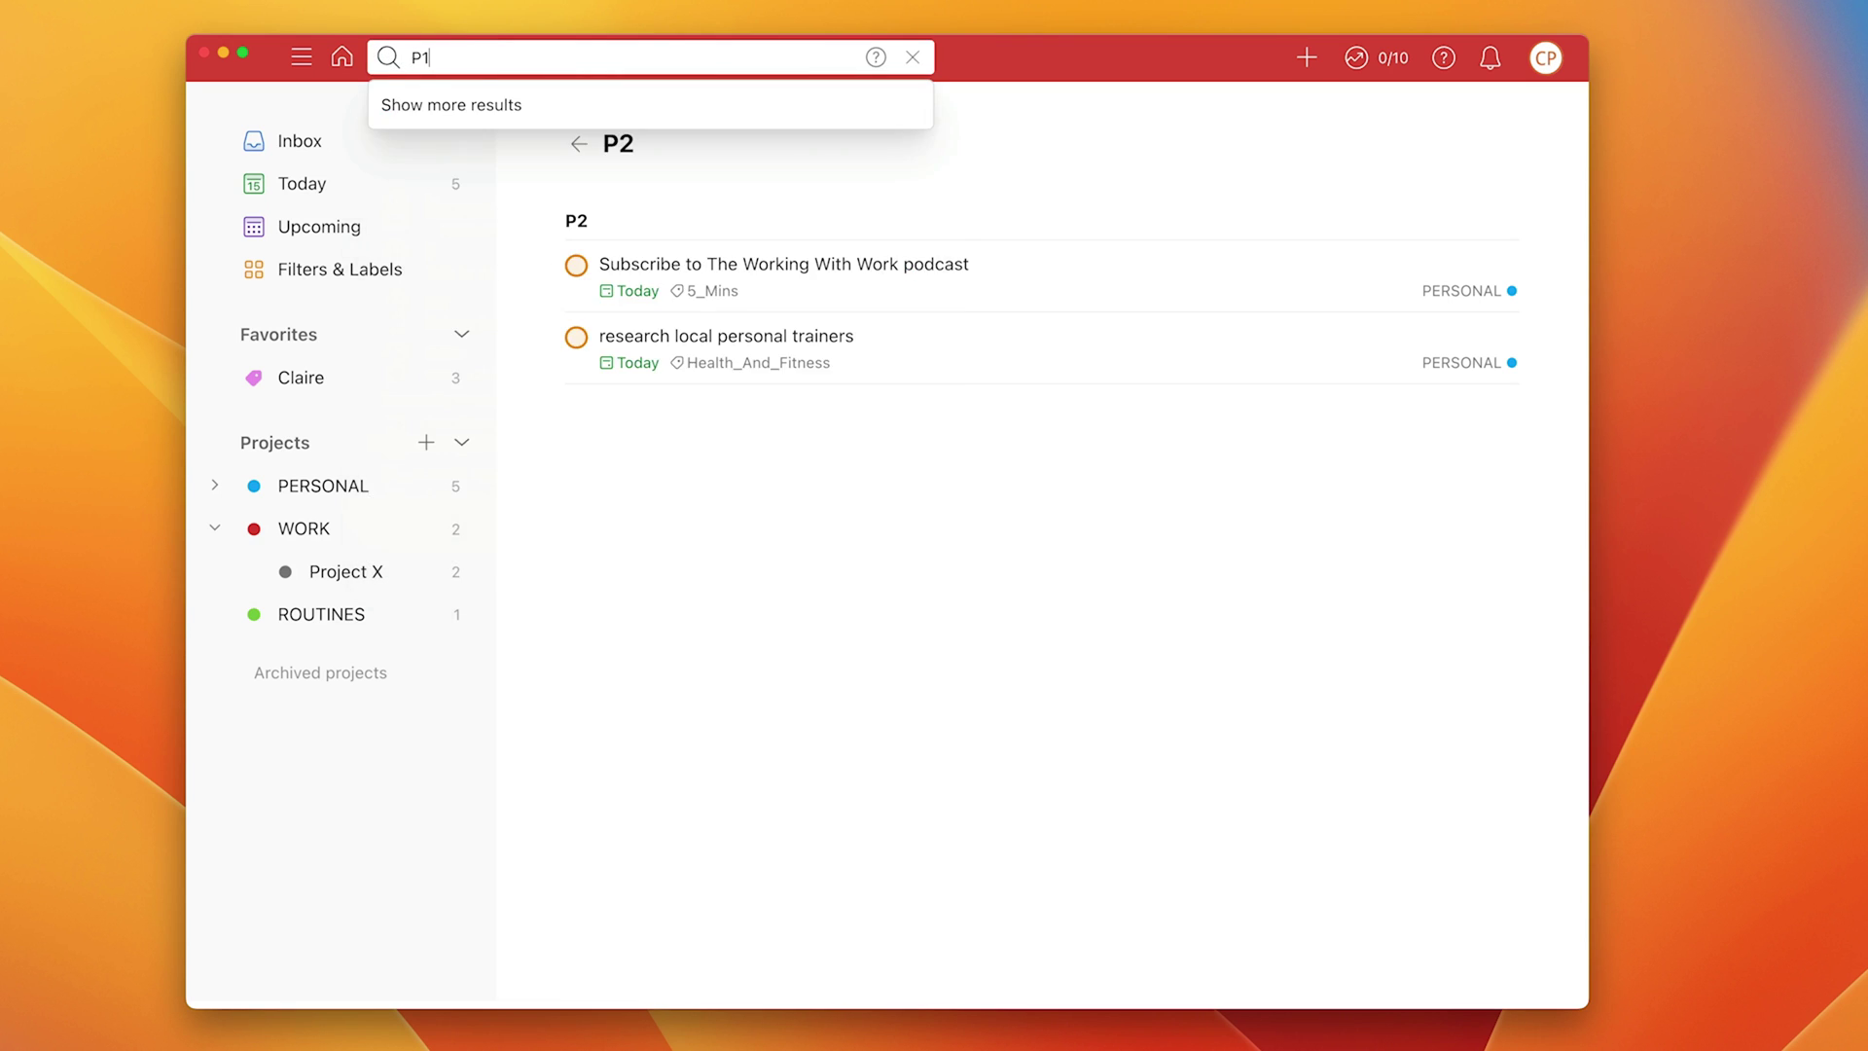
key(Return)
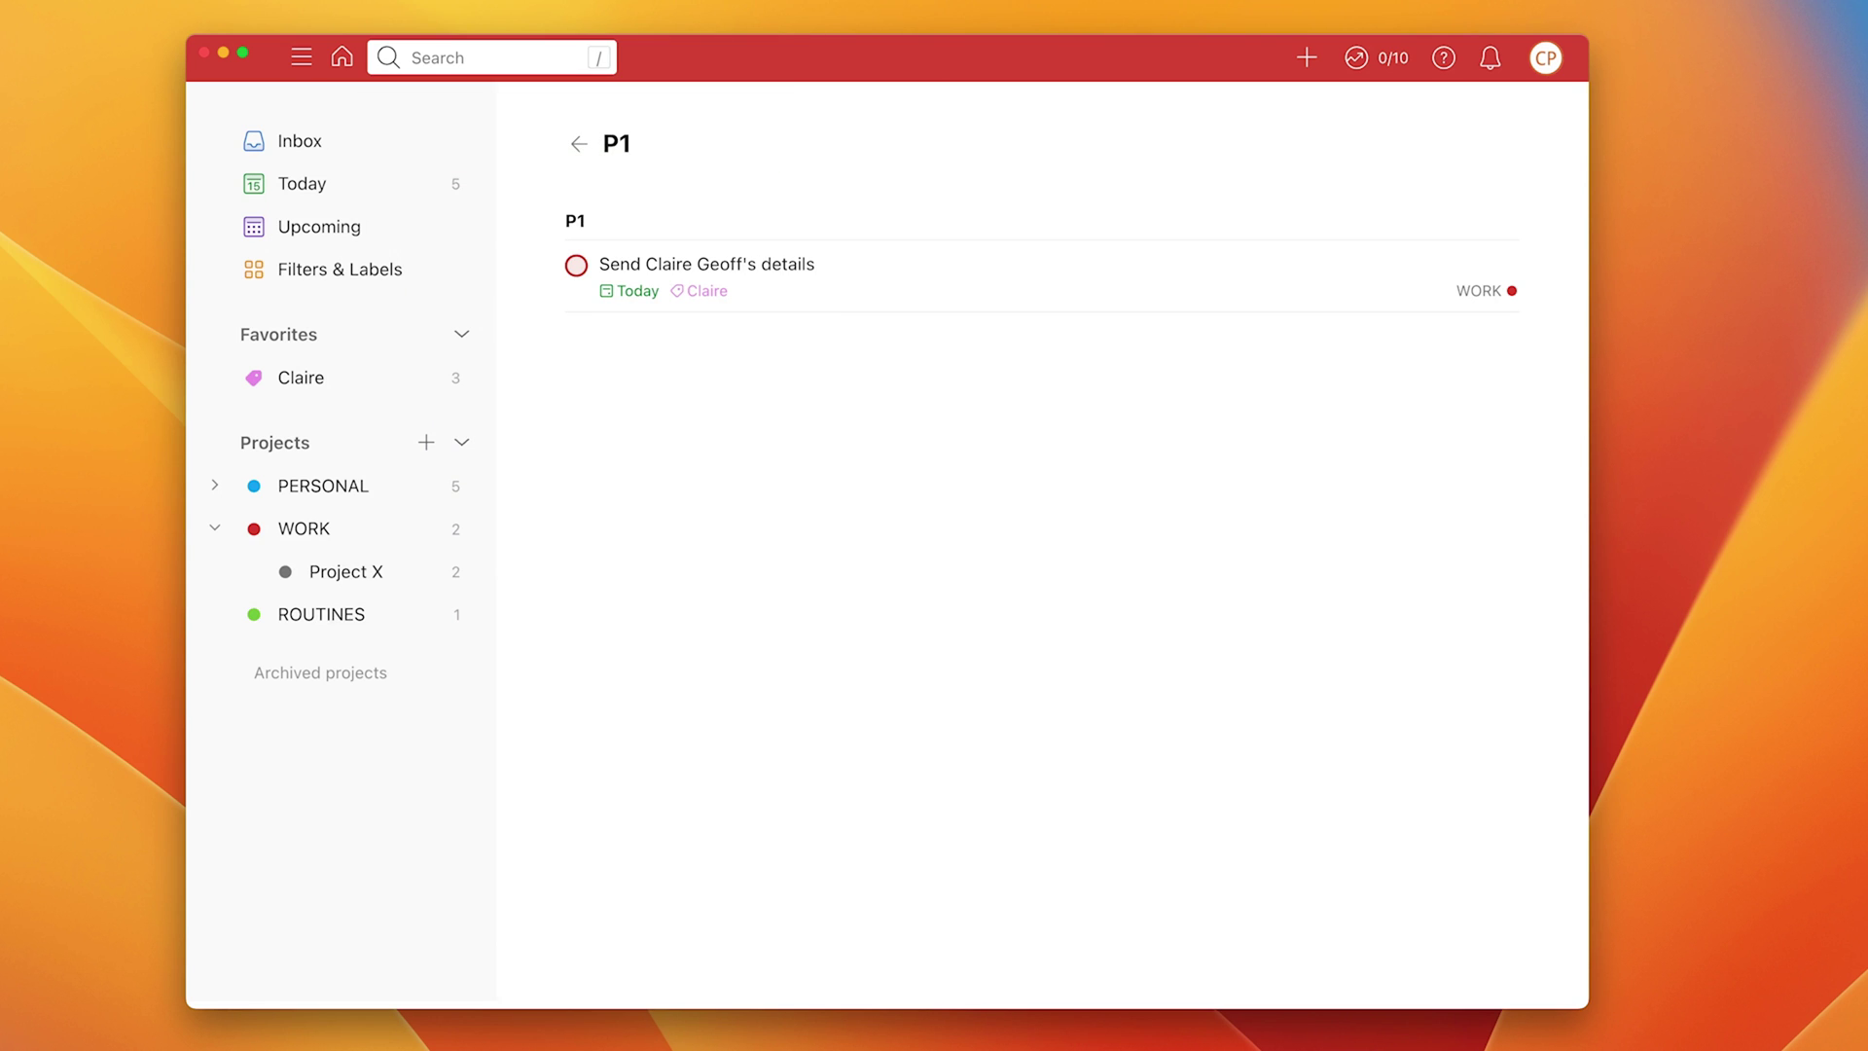
Return to the Today view from the sidebar, showing all five tasks for Sat 15 Oct
click(308, 190)
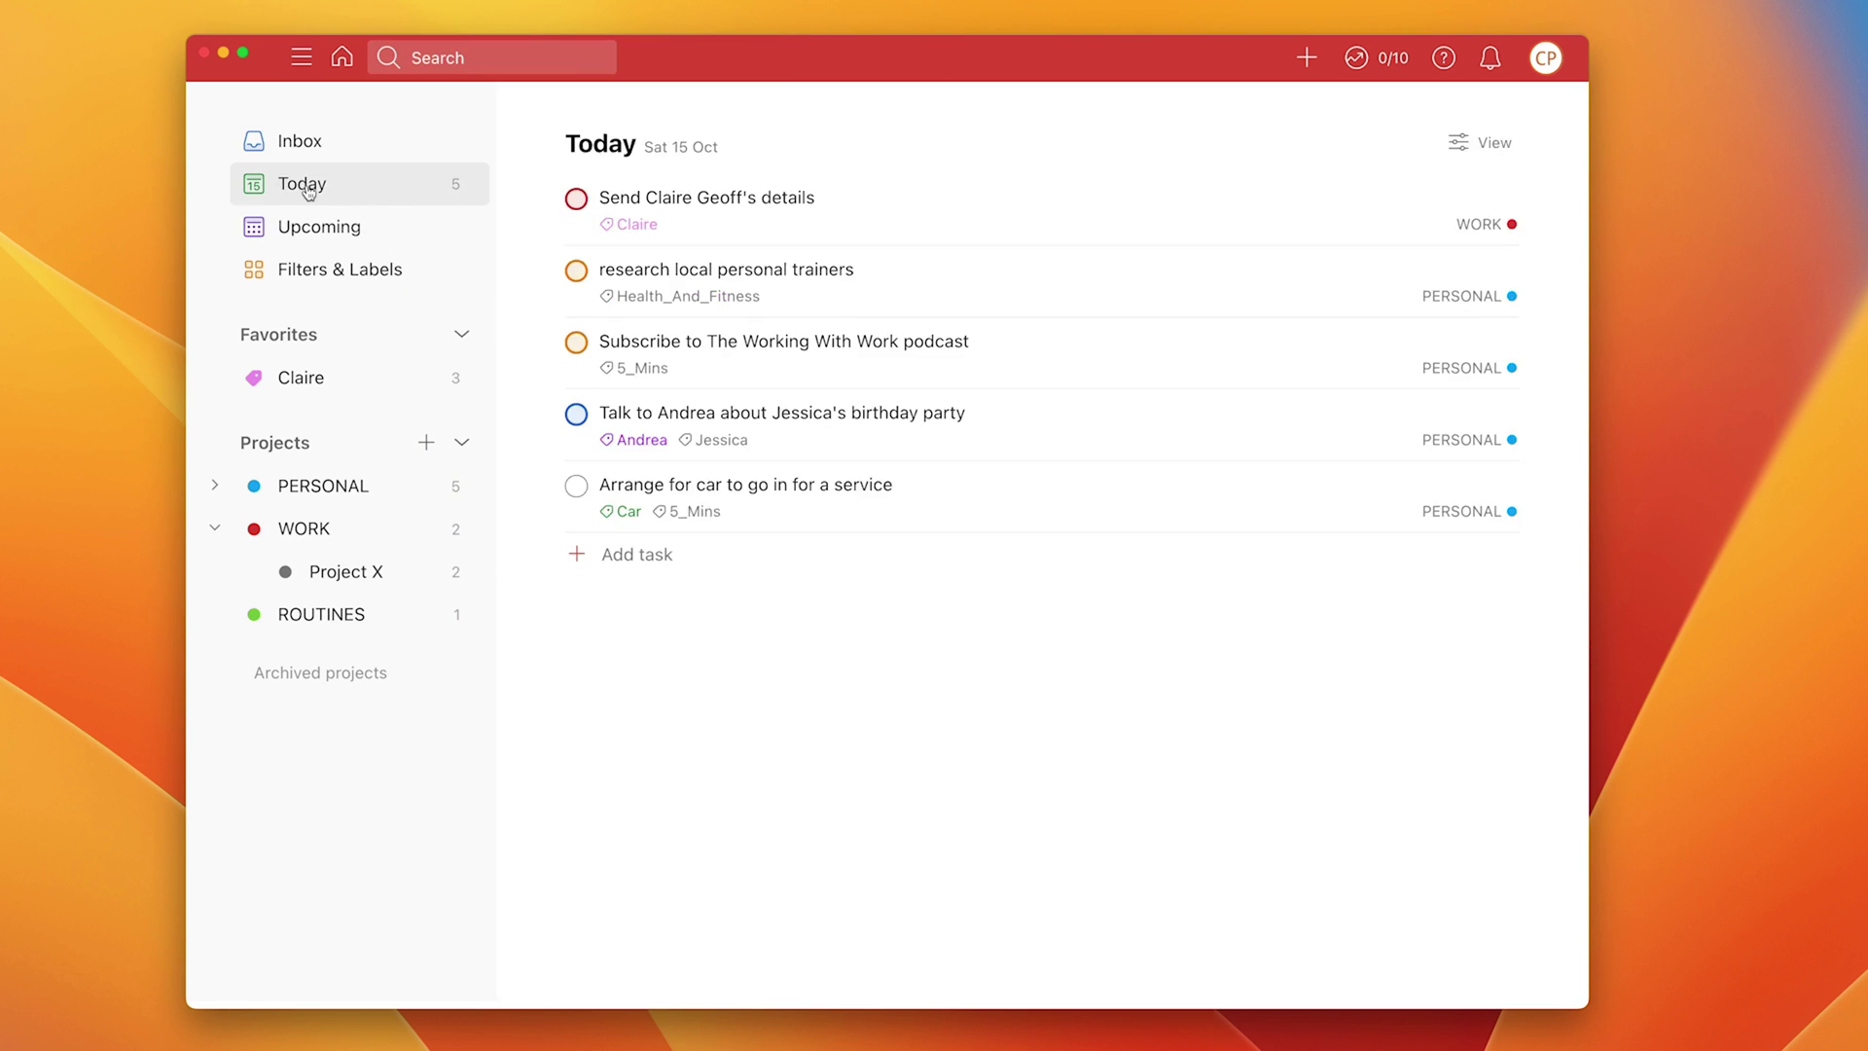